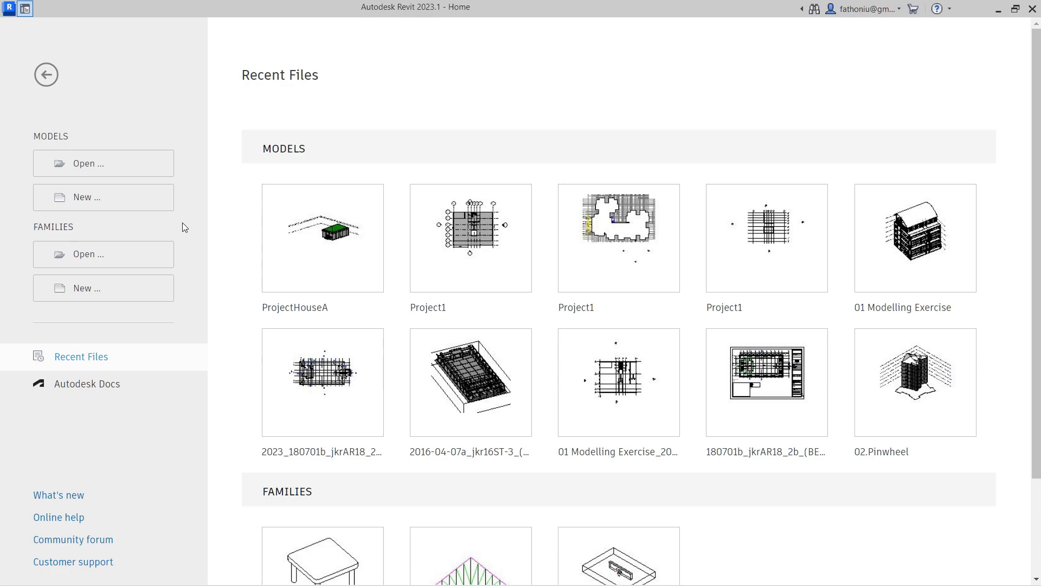
- Create a new project based on the Construction Template
click(86, 198)
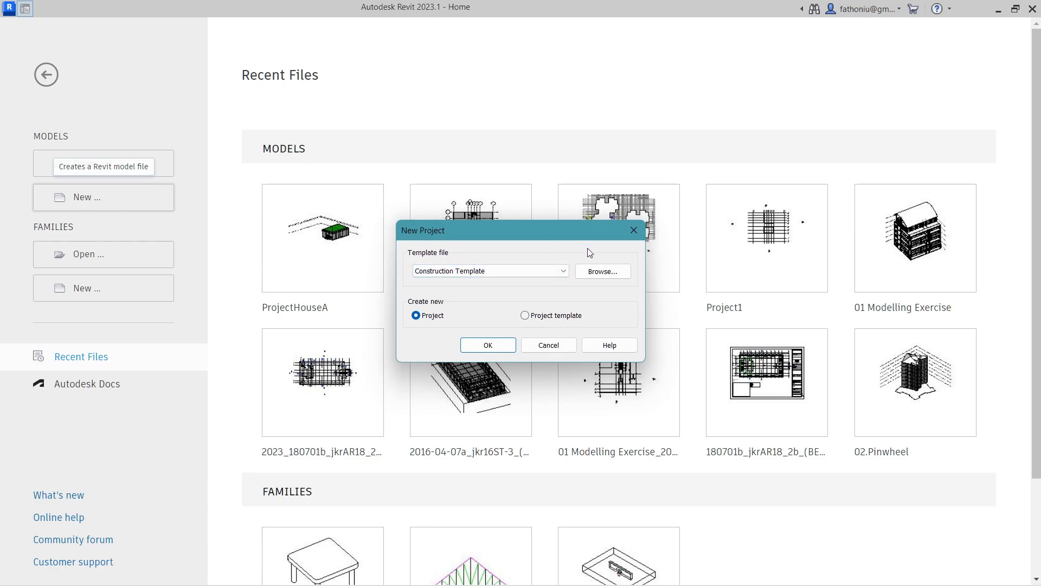
click(565, 272)
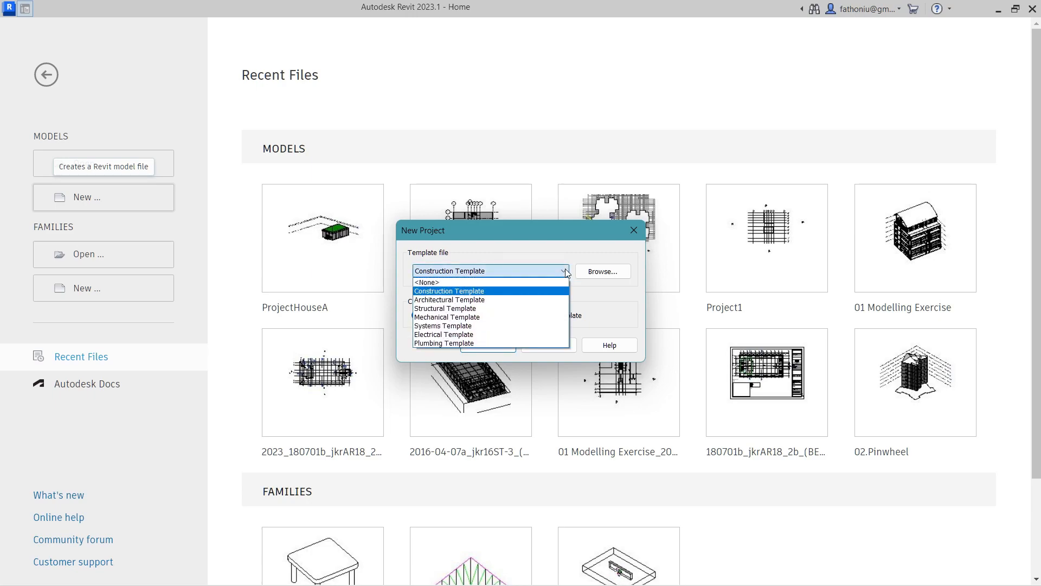
click(561, 243)
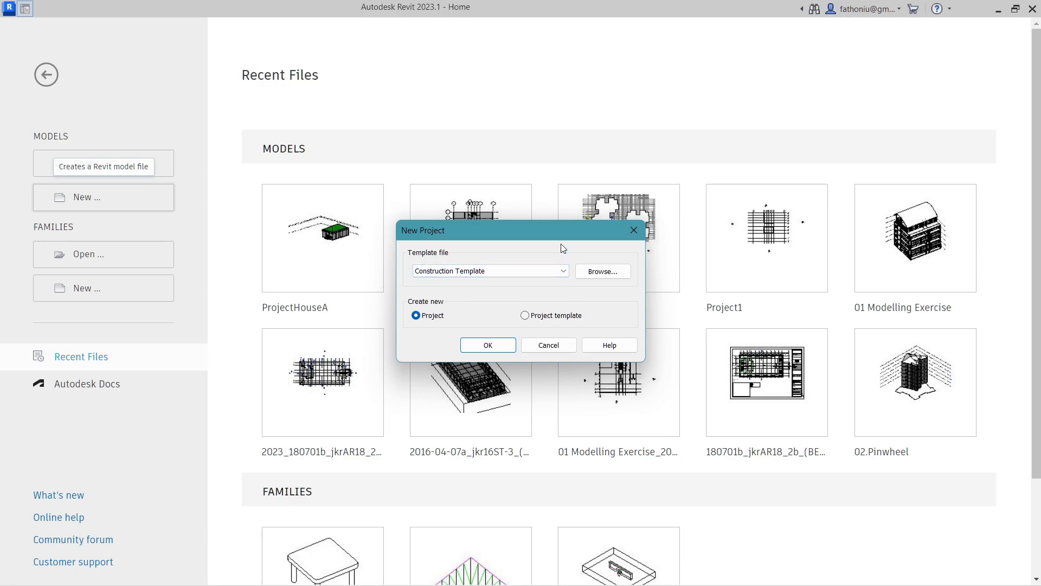
click(489, 346)
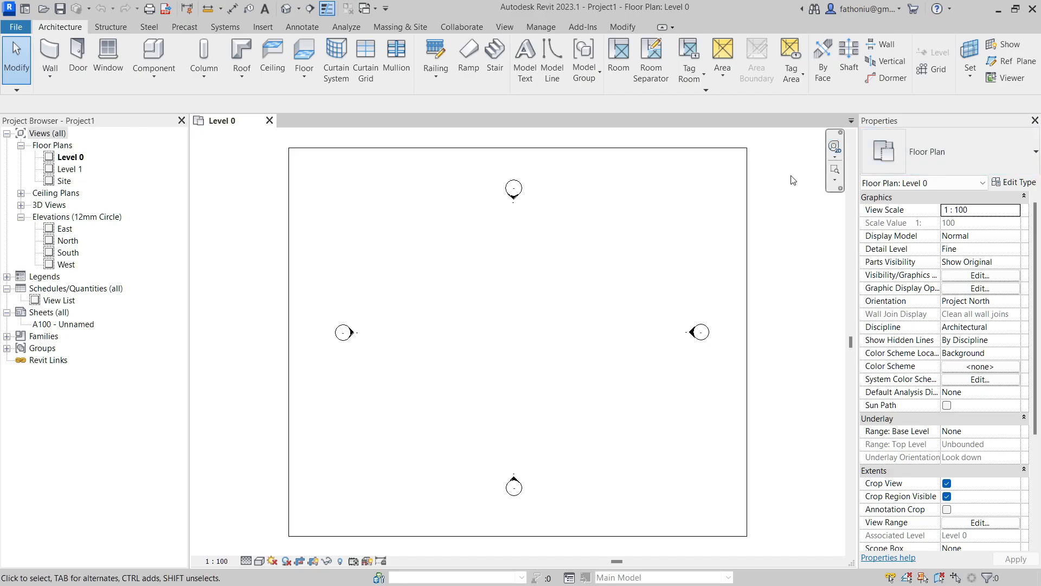
- Close the Properties palette and the Project Browser
click(1034, 121)
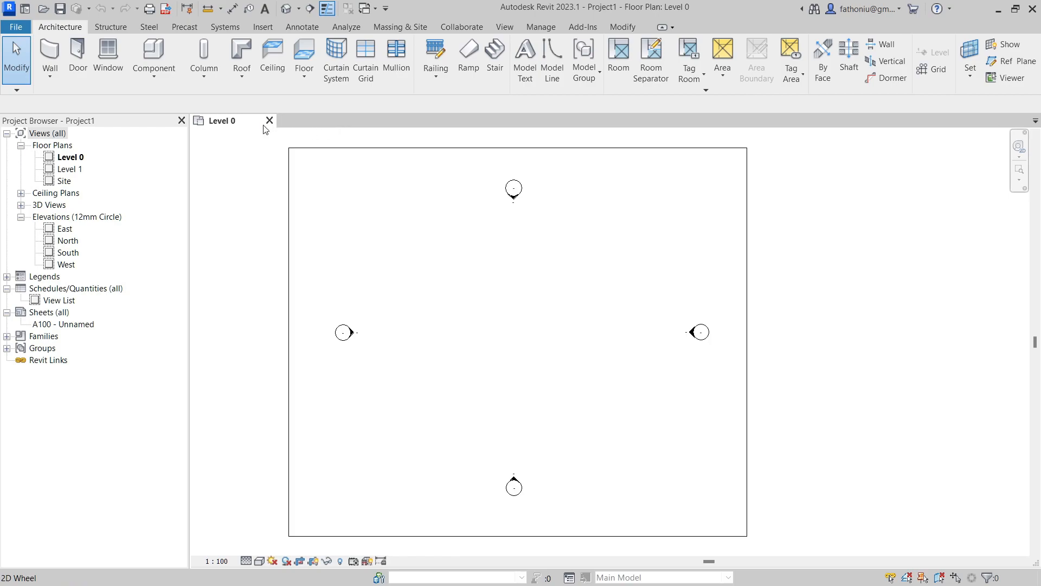
click(182, 120)
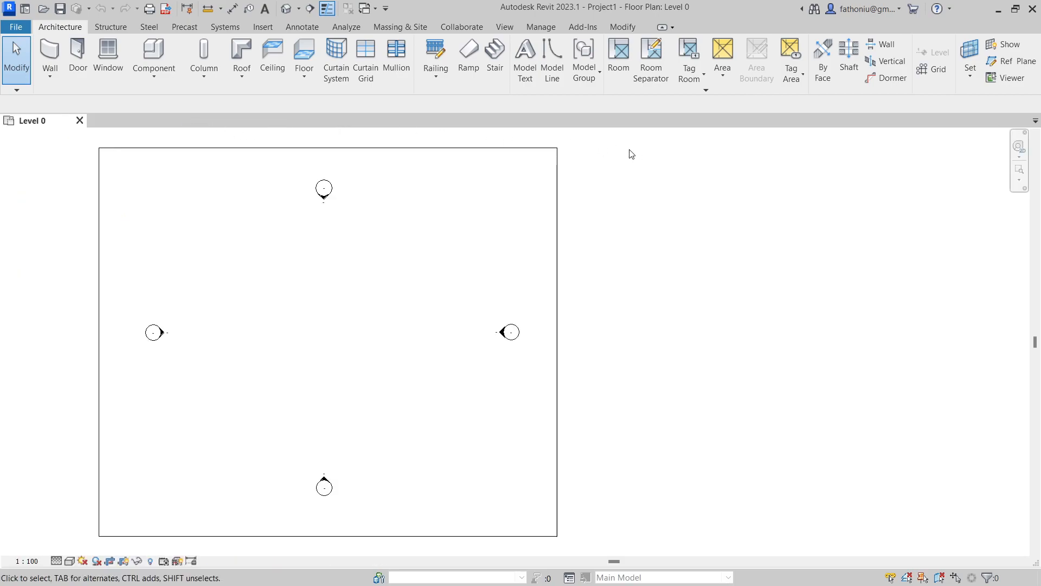
- Restore the Project Browser and the Properties palette through the user interface settings
click(510, 26)
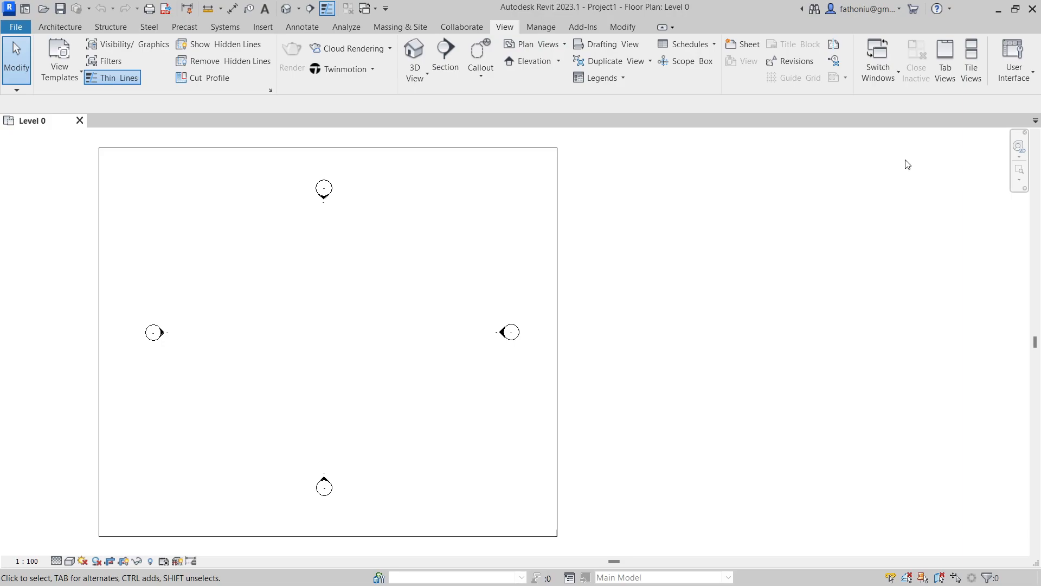
click(1022, 56)
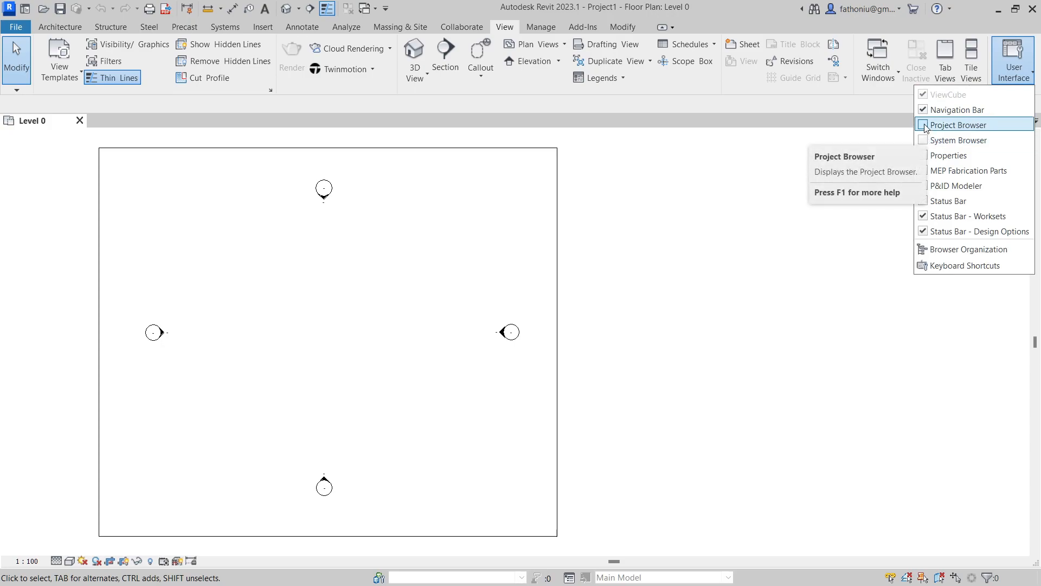
click(924, 125)
click(1012, 71)
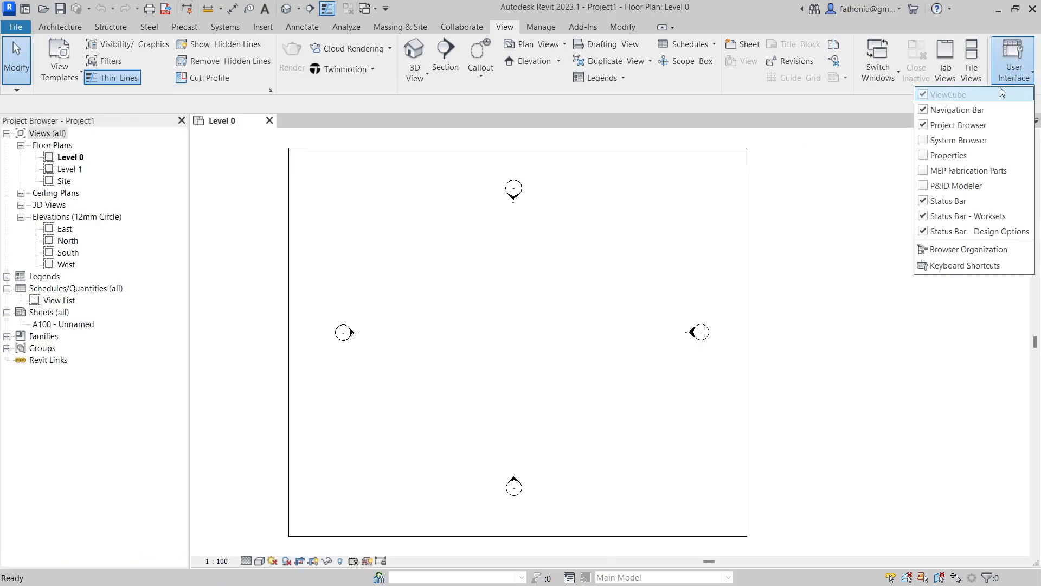
click(922, 156)
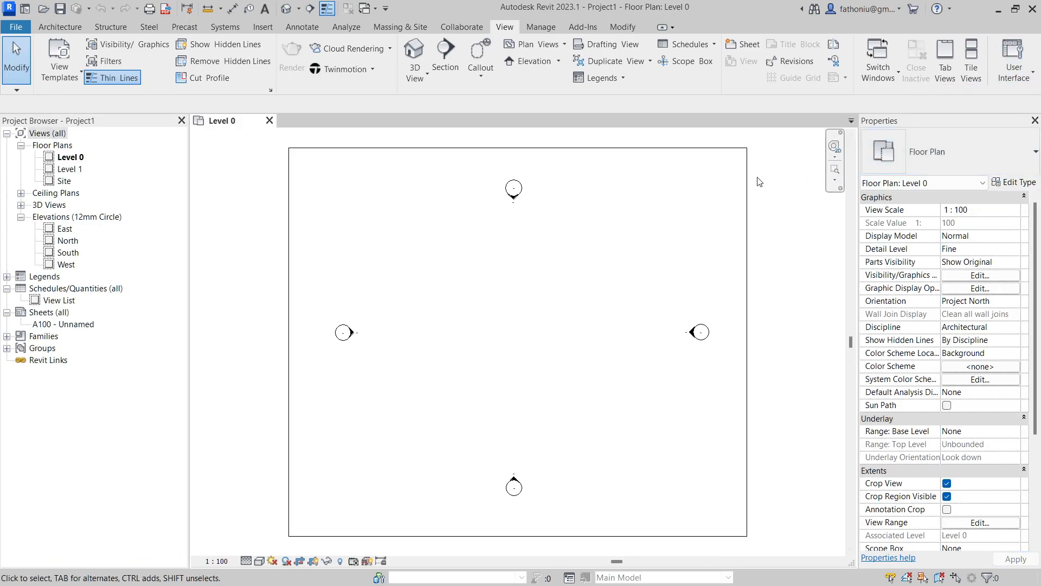
- Try docking the Properties palette above the Project Browser and return it to the opposite side of the drawing area
drag(968, 122, 87, 136)
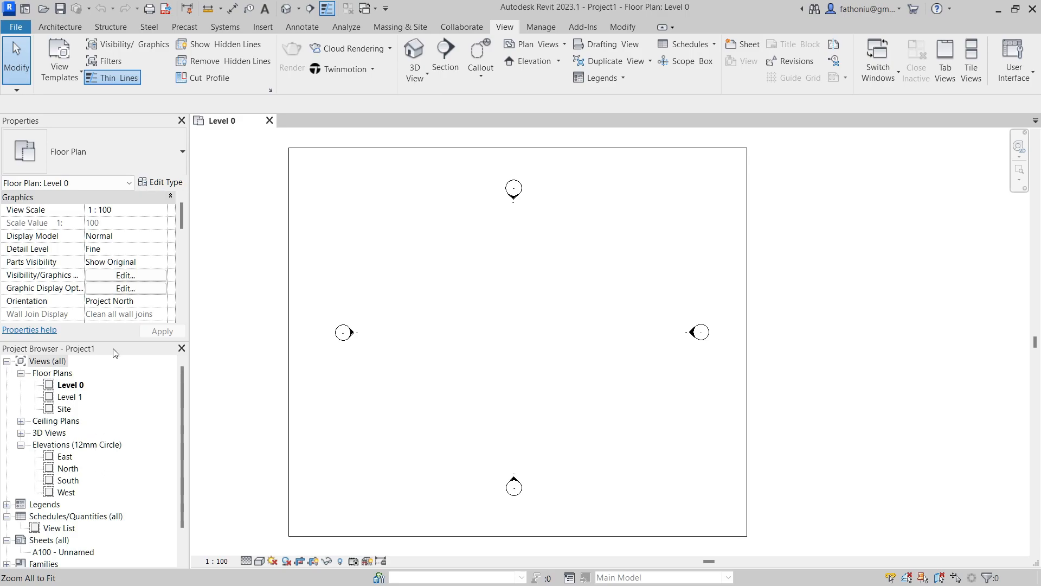
mouse_move(115, 120)
mouse_down()
mouse_move(289, 135)
mouse_move(1036, 122)
mouse_up()
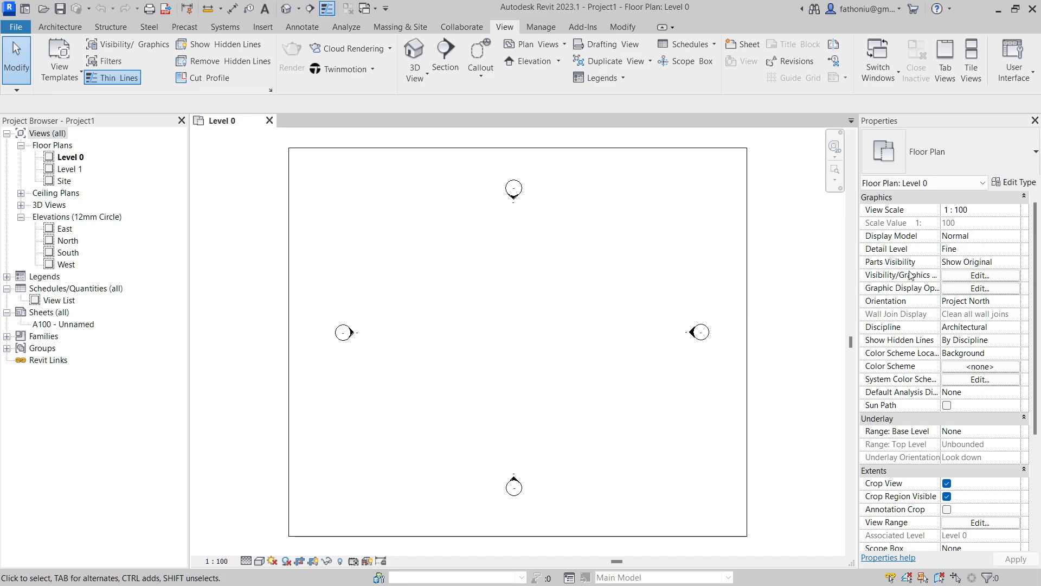
- Examine the model and imported categories in the Visibility/Graphic Overrides of the Level 0 floor plan
scroll(929, 326, down, 1)
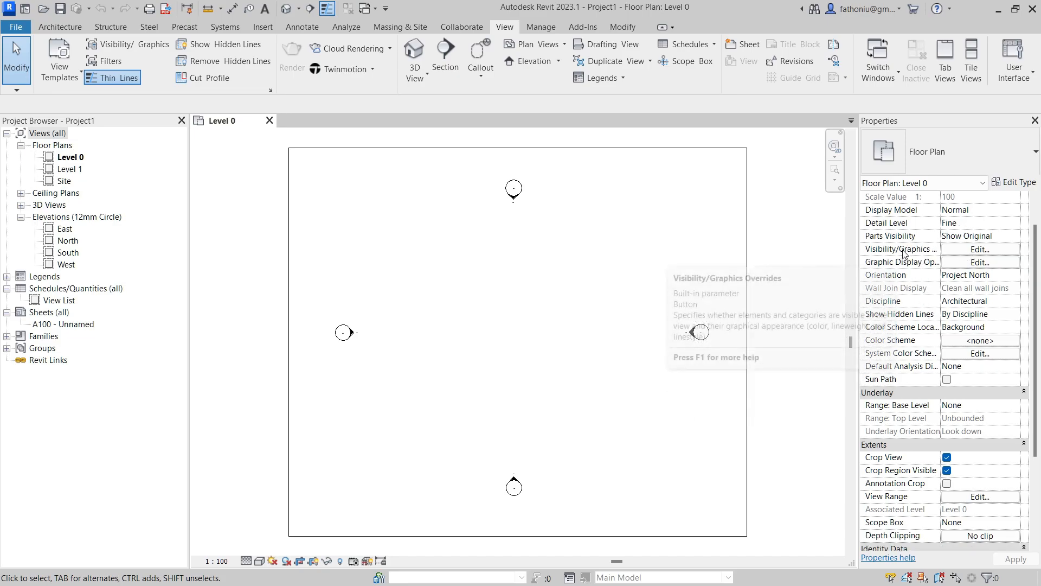
click(978, 249)
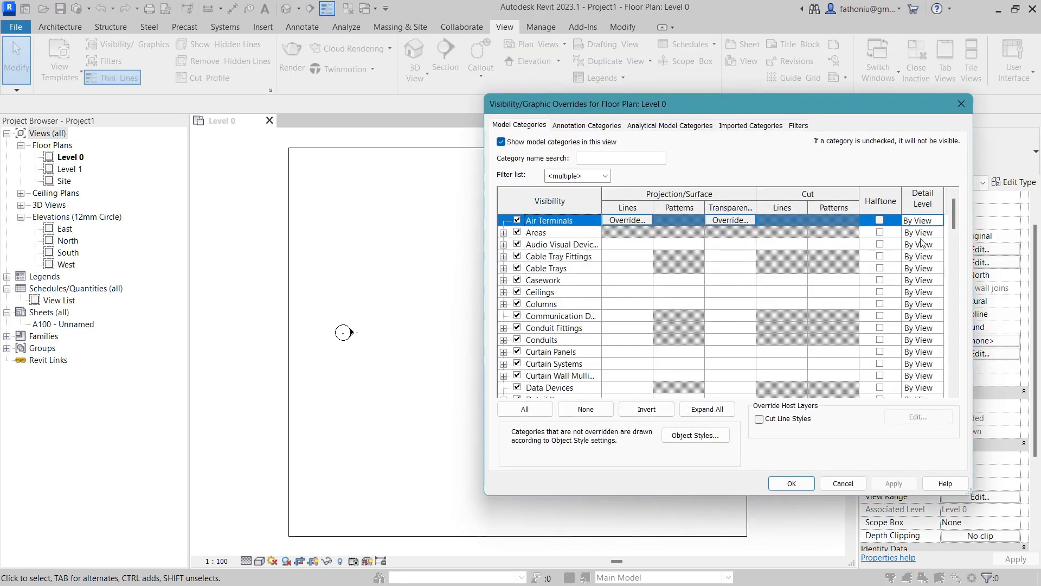
drag(610, 102, 476, 99)
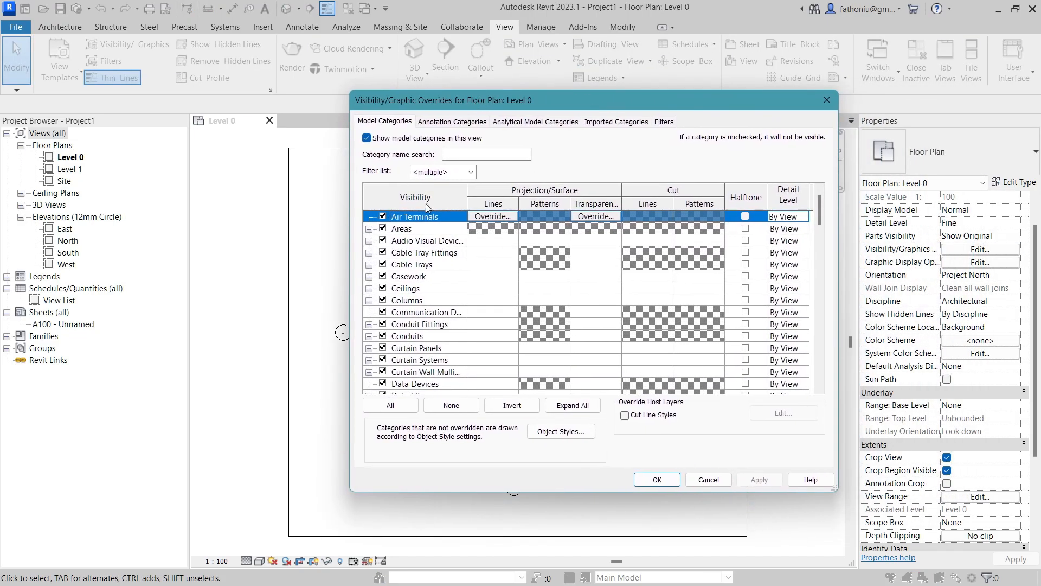
scroll(423, 271, down, 6)
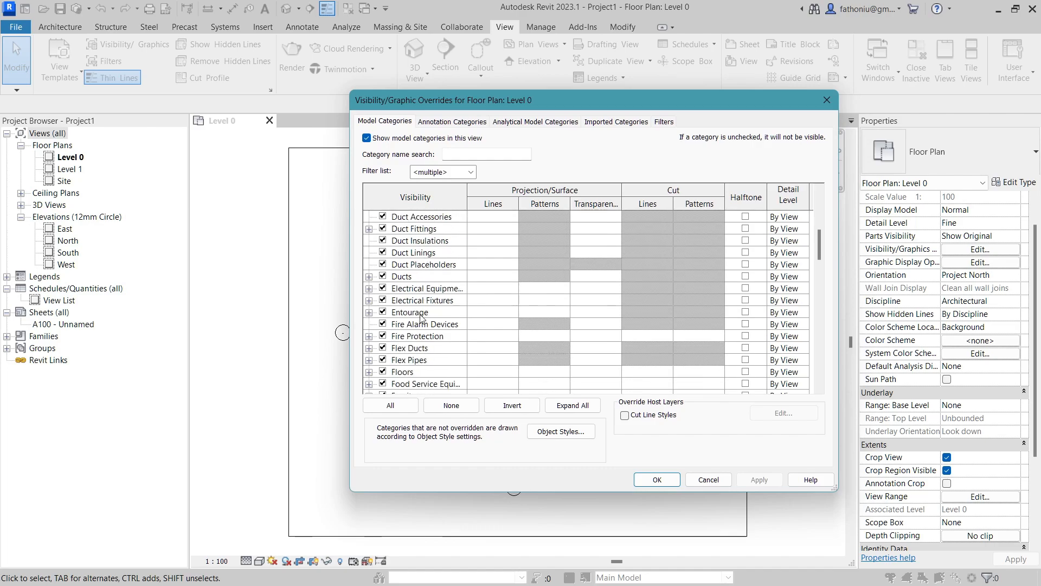
scroll(422, 318, down, 6)
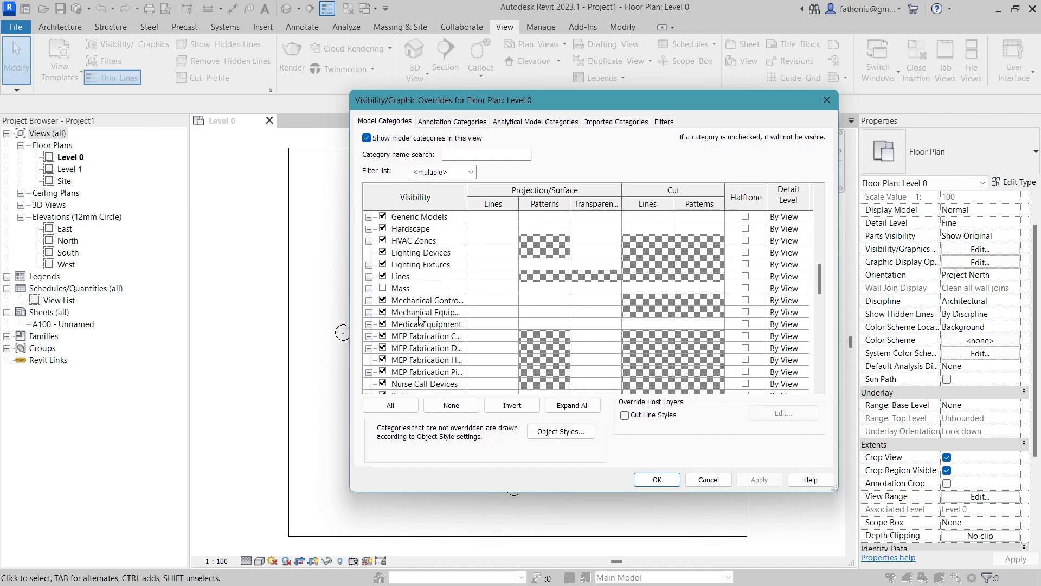
scroll(419, 321, down, 5)
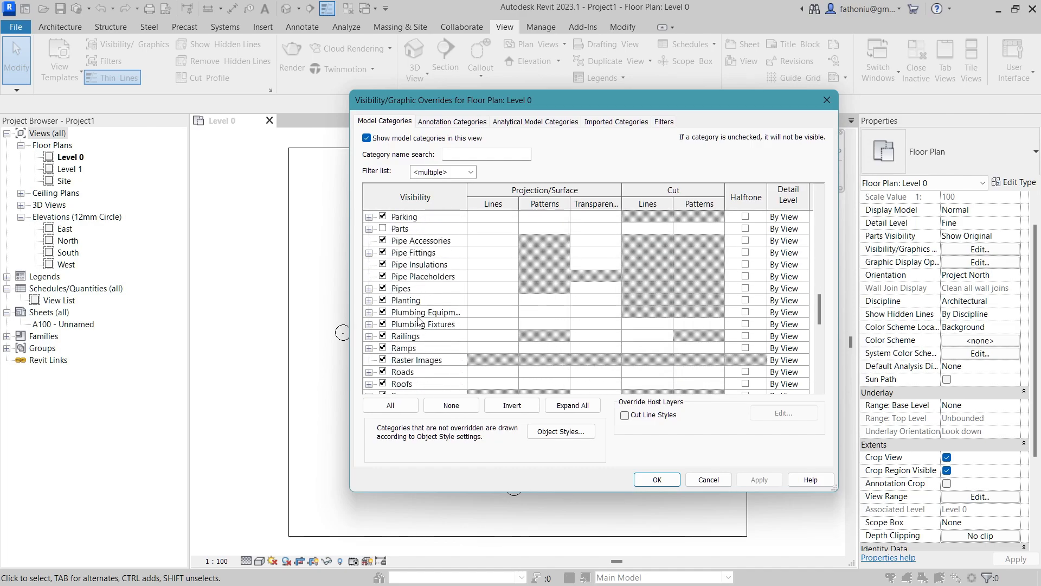
scroll(419, 320, down, 2)
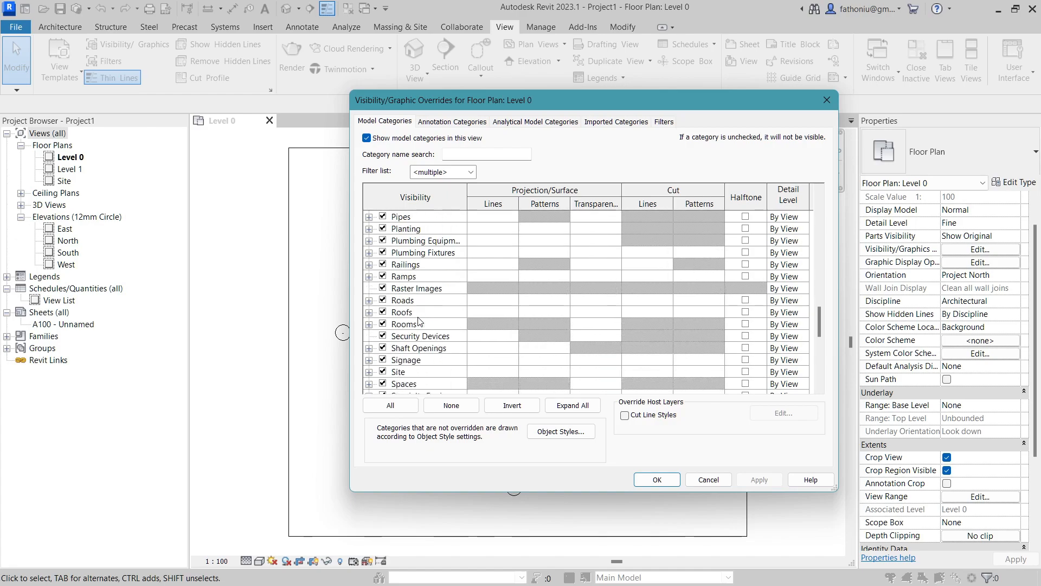
scroll(419, 321, down, 5)
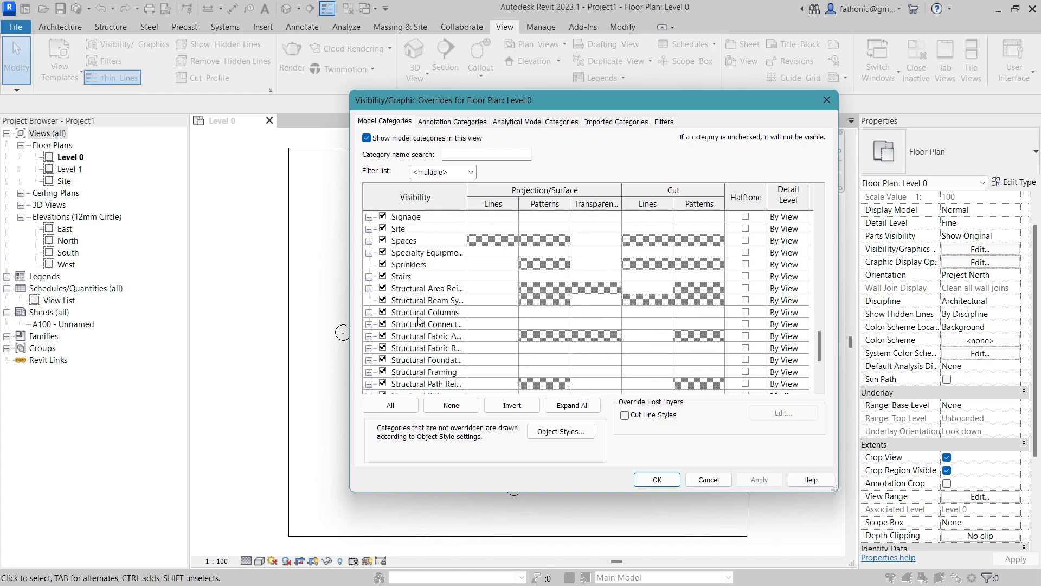
scroll(420, 321, down, 2)
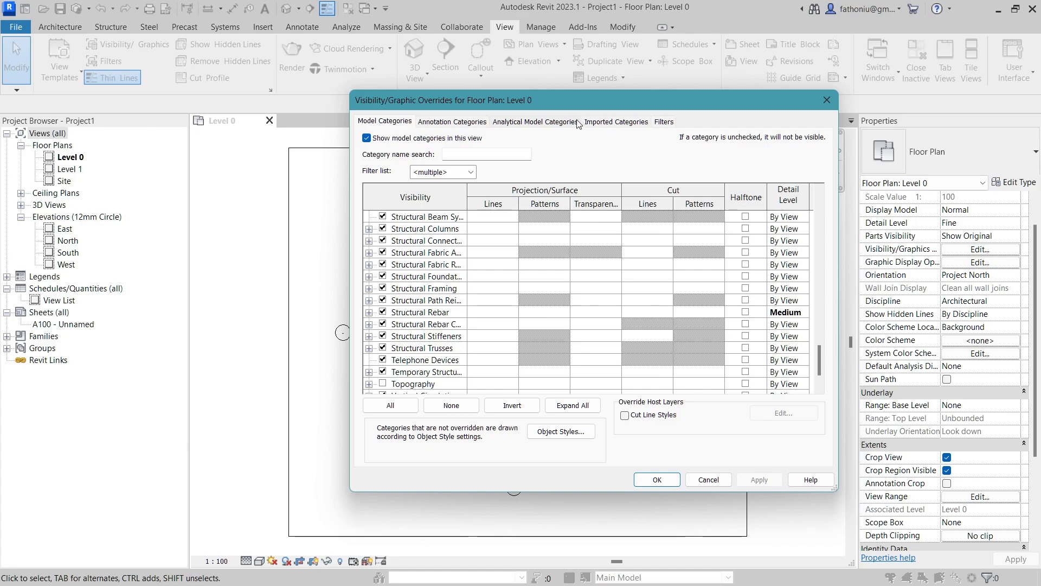
click(611, 123)
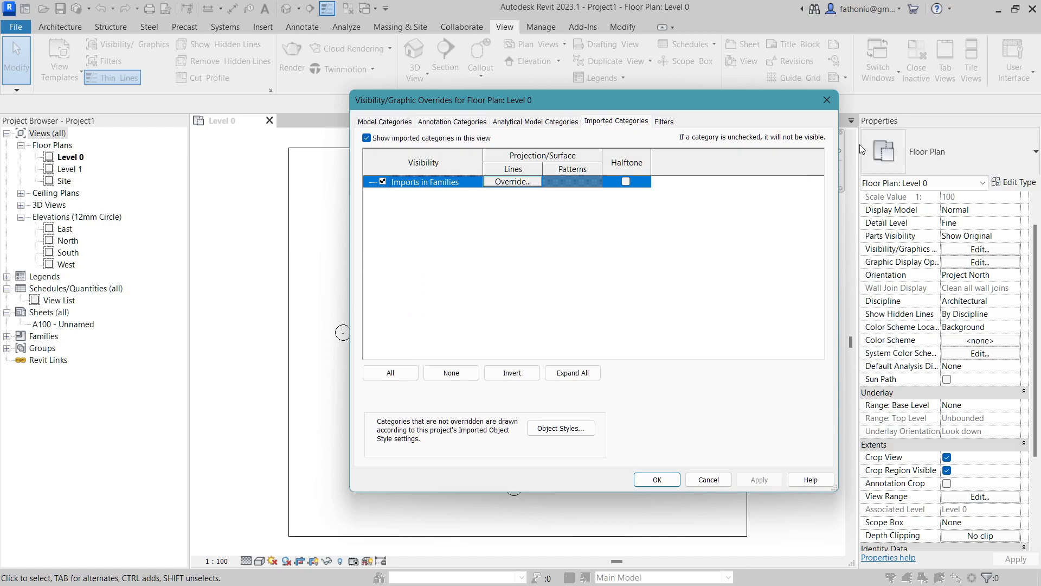
click(828, 99)
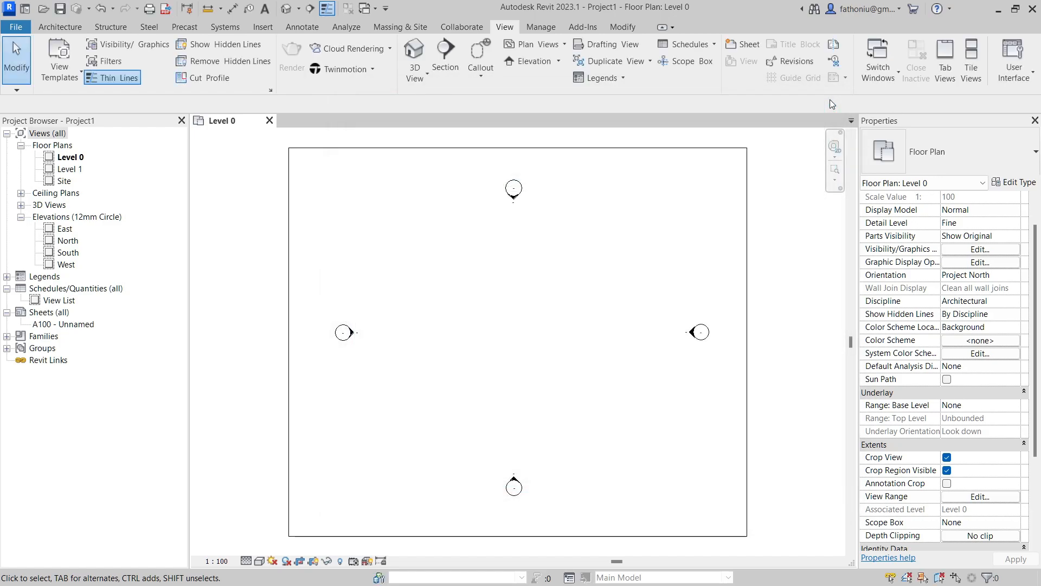
- Switch the crop region visibility and the view cropping of the Level 0 plan off and on again
scroll(940, 290, down, 3)
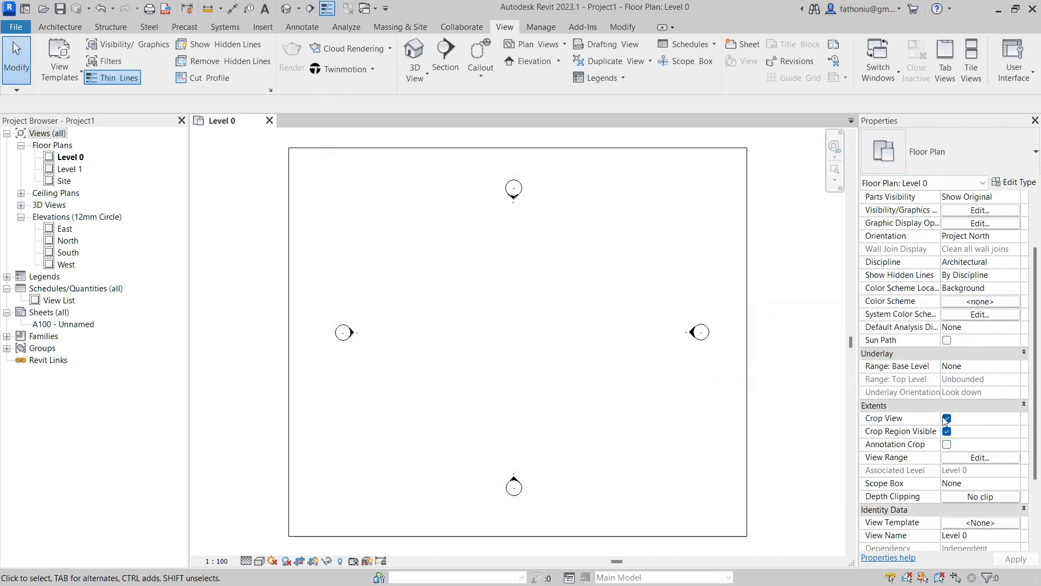
scroll(941, 418, down, 2)
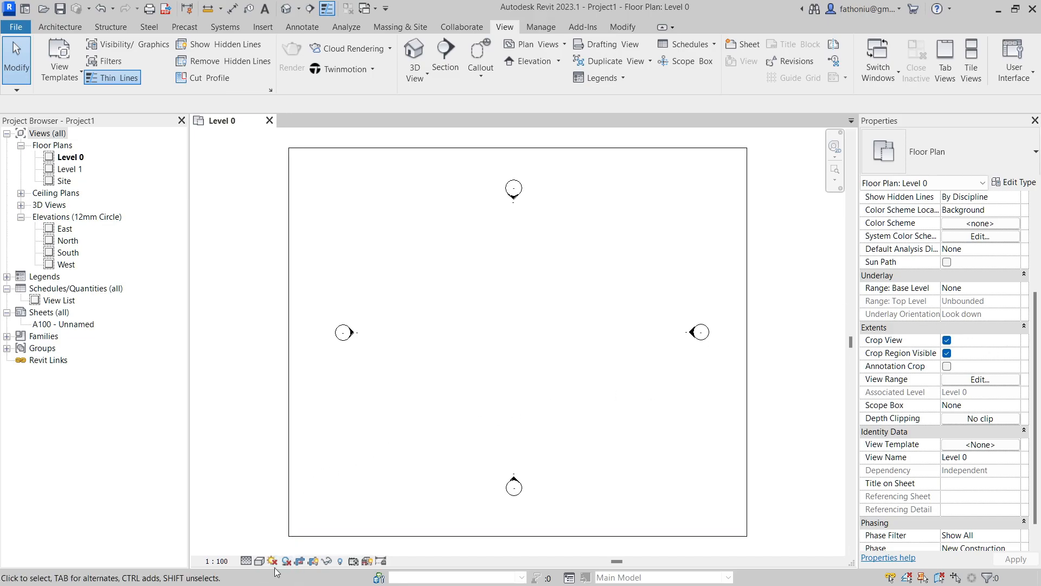
click(313, 562)
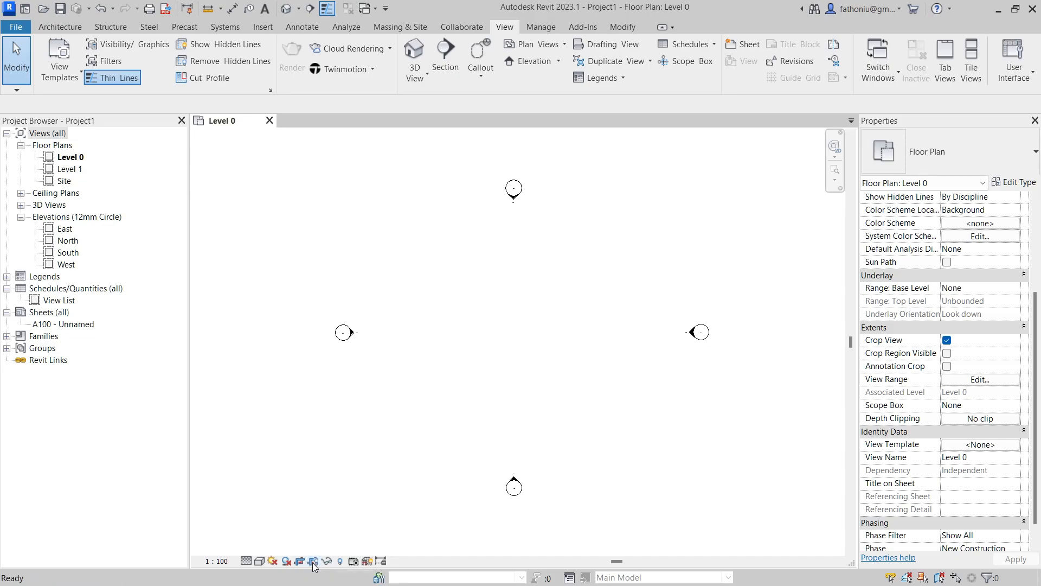
click(313, 562)
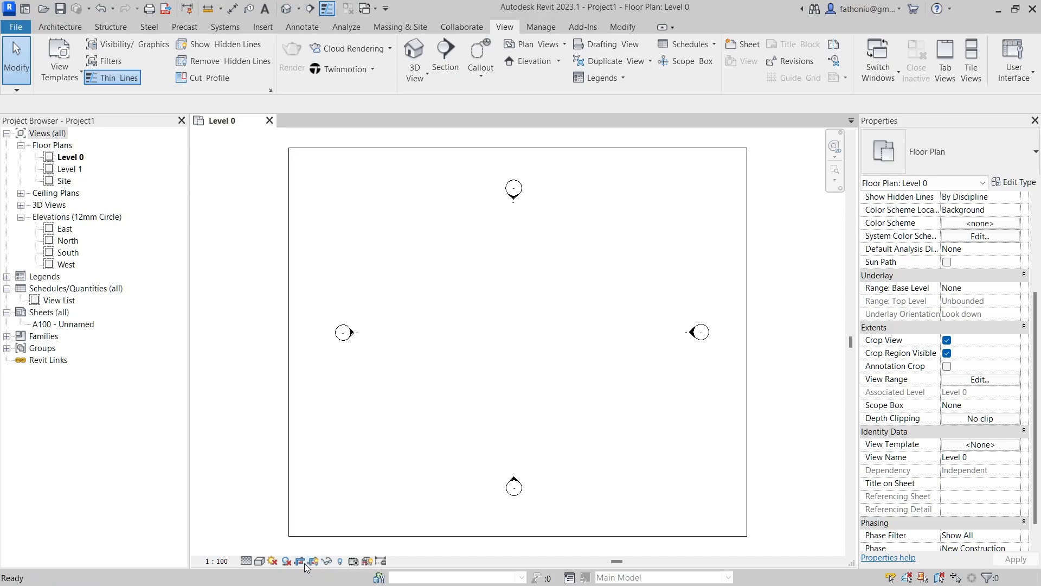
click(299, 561)
click(298, 563)
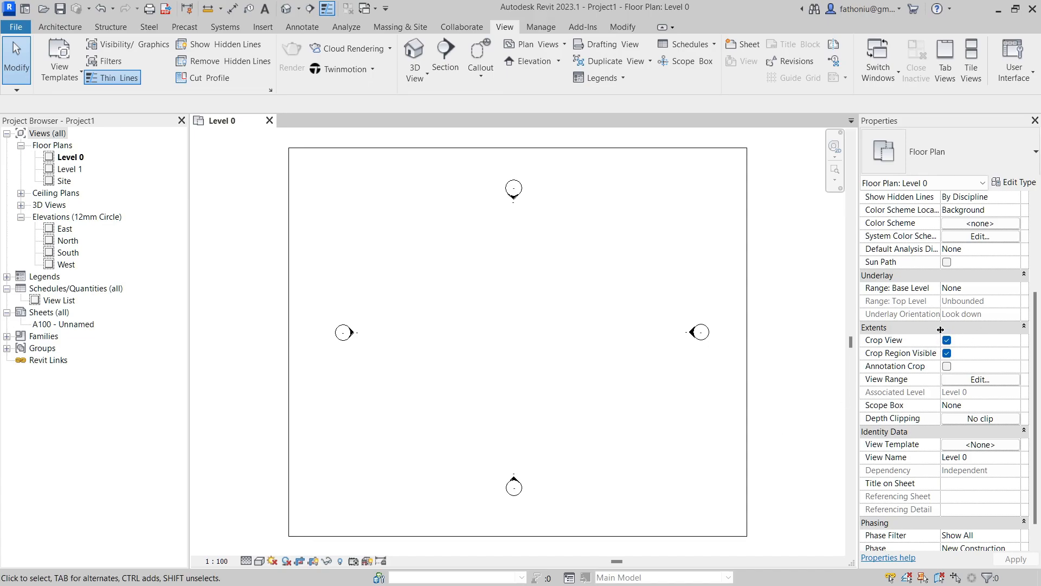
scroll(949, 363, down, 1)
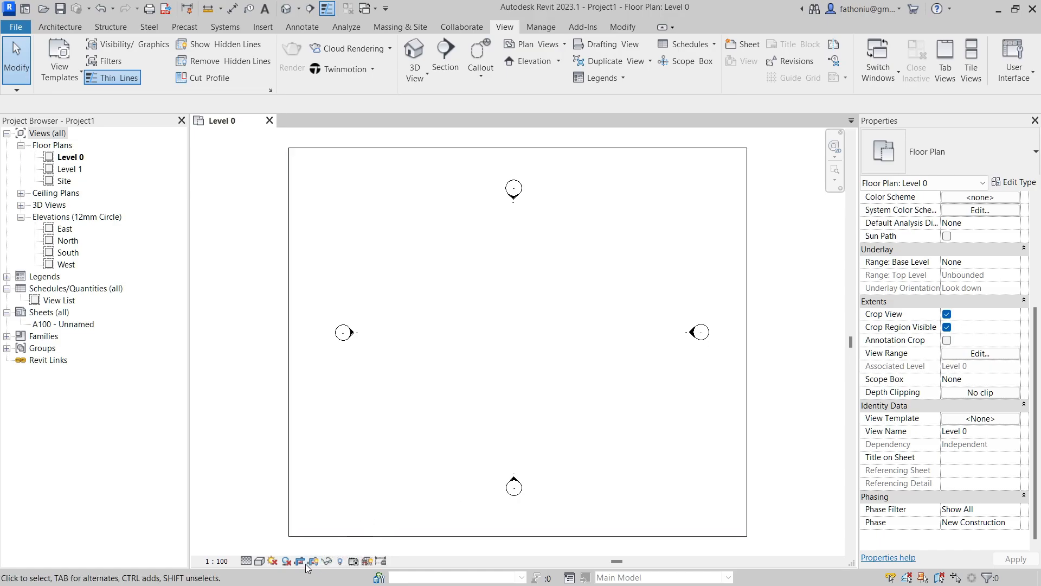
scroll(876, 438, up, 3)
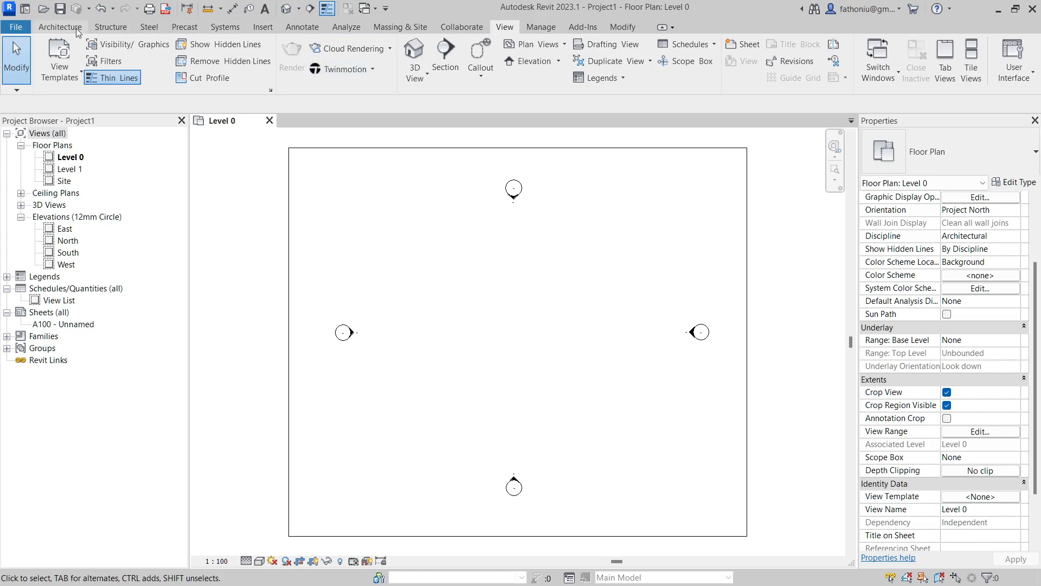
- Start a CAD import for DWG files and browse through the cloud storage's Class folder to the Buildings folder
click(268, 27)
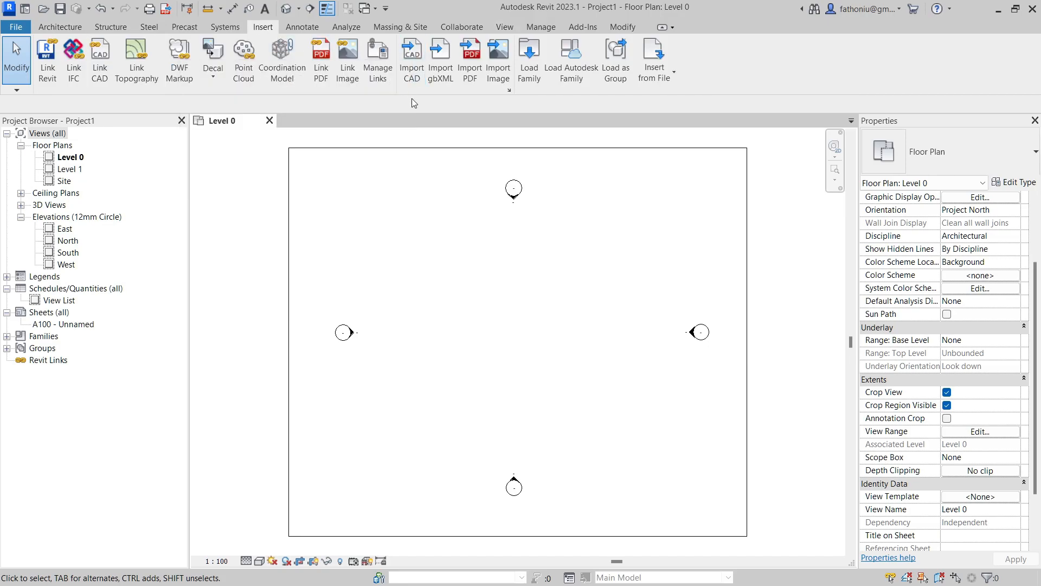
click(410, 59)
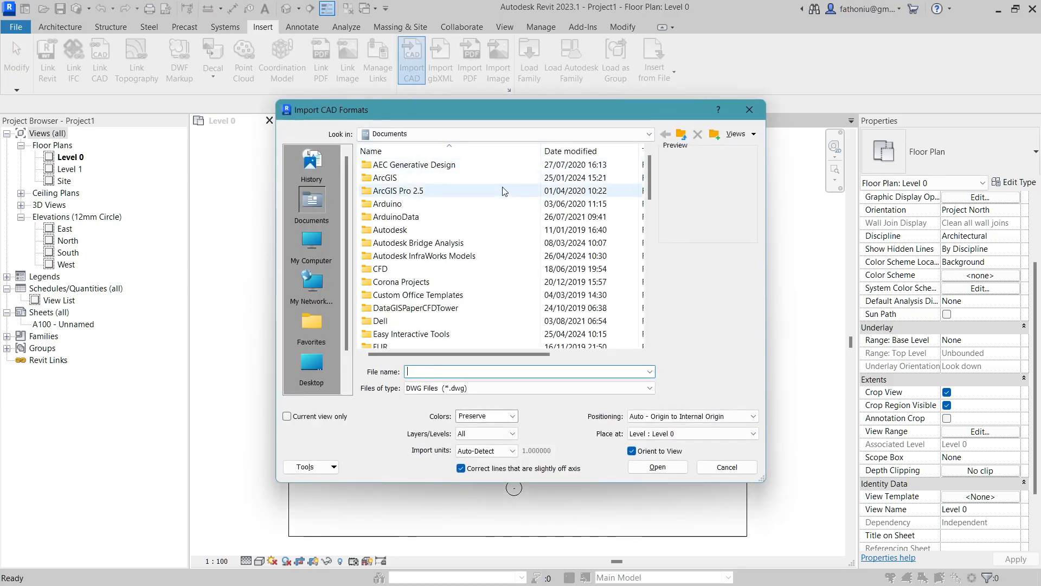
scroll(323, 294, down, 1)
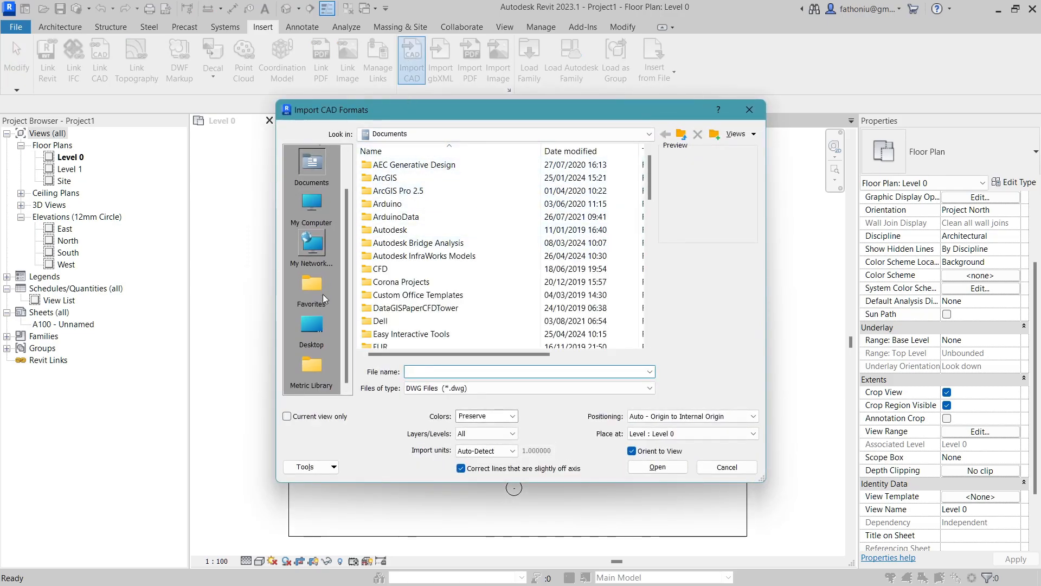
scroll(323, 294, up, 1)
click(510, 134)
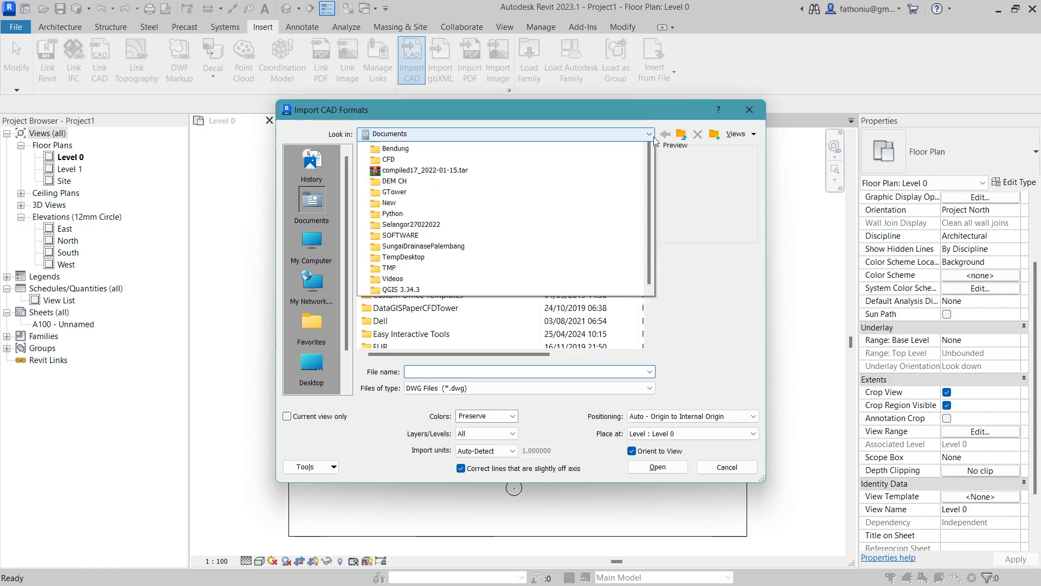
click(411, 211)
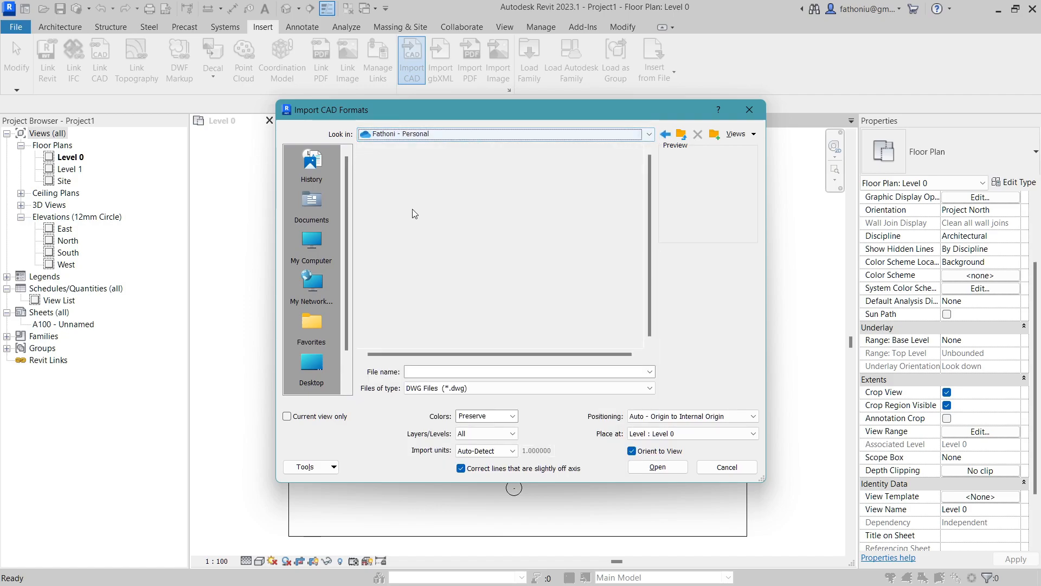
double_click(382, 204)
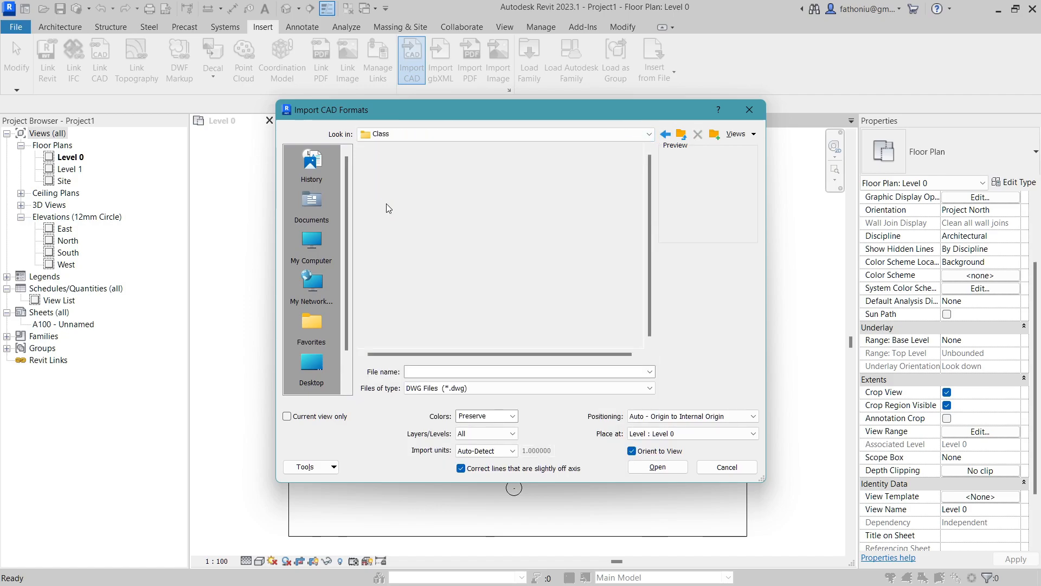
double_click(403, 204)
double_click(395, 179)
double_click(395, 165)
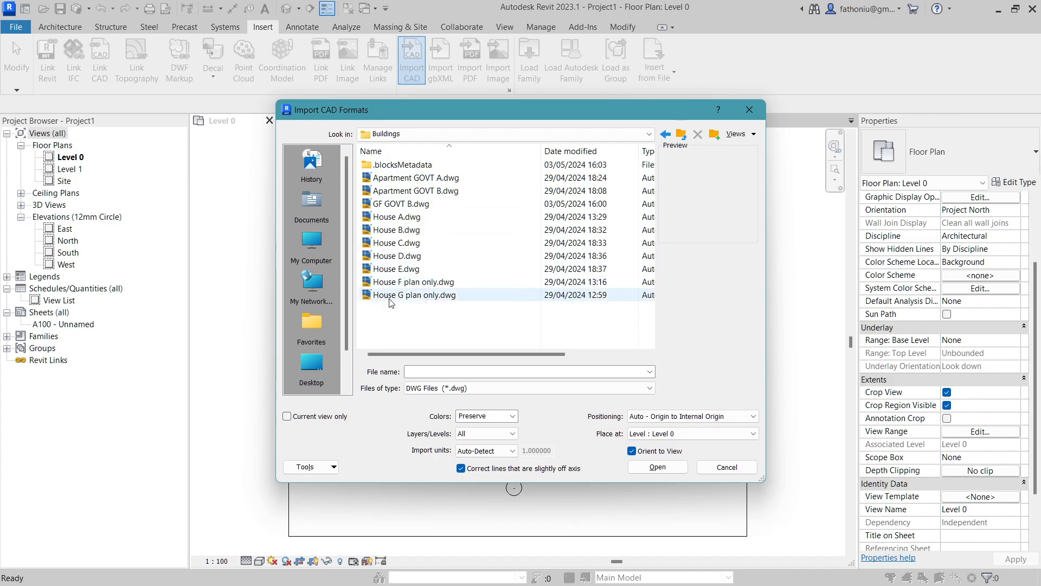
- Preview the House B, Apartment GOVT A and GF GOVT B drawings and choose House A.dwg as the file to import
click(407, 217)
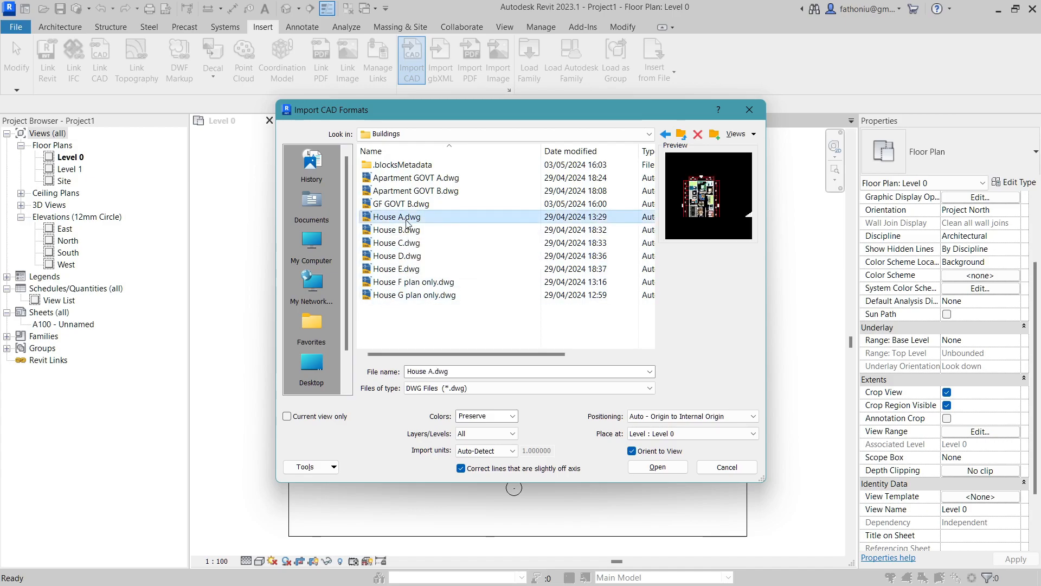
click(402, 231)
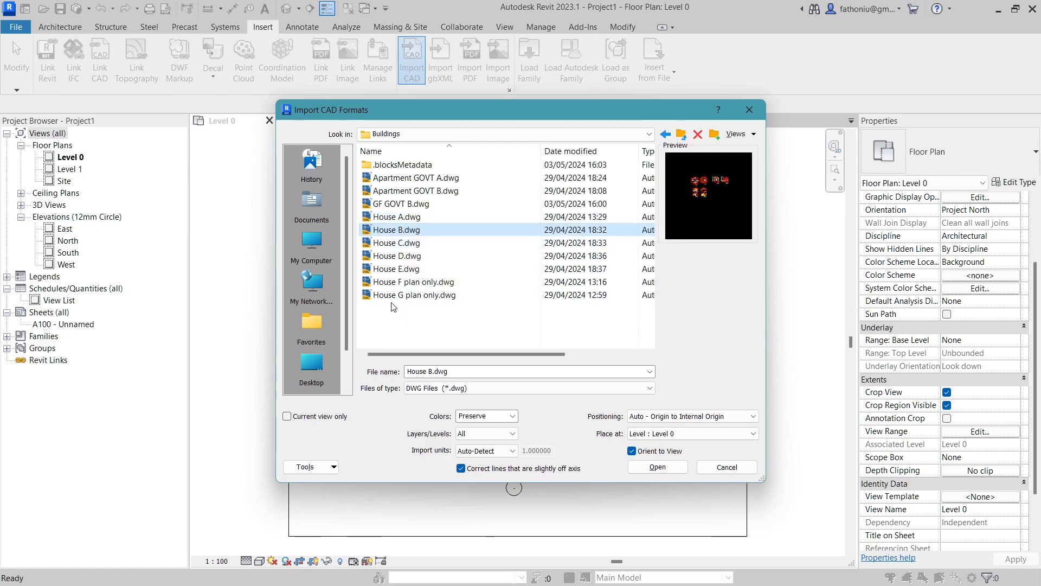
click(410, 179)
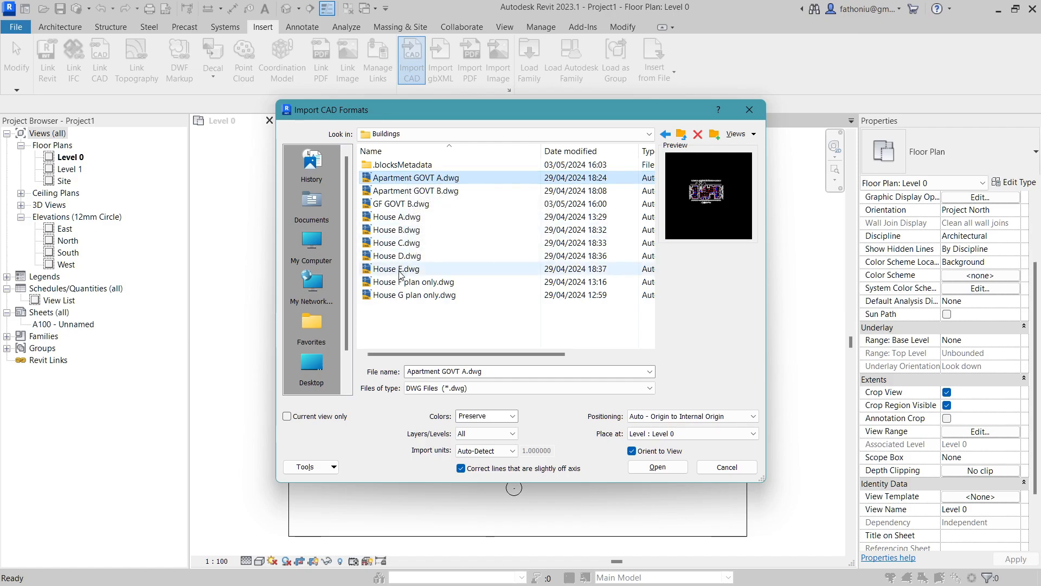
click(405, 204)
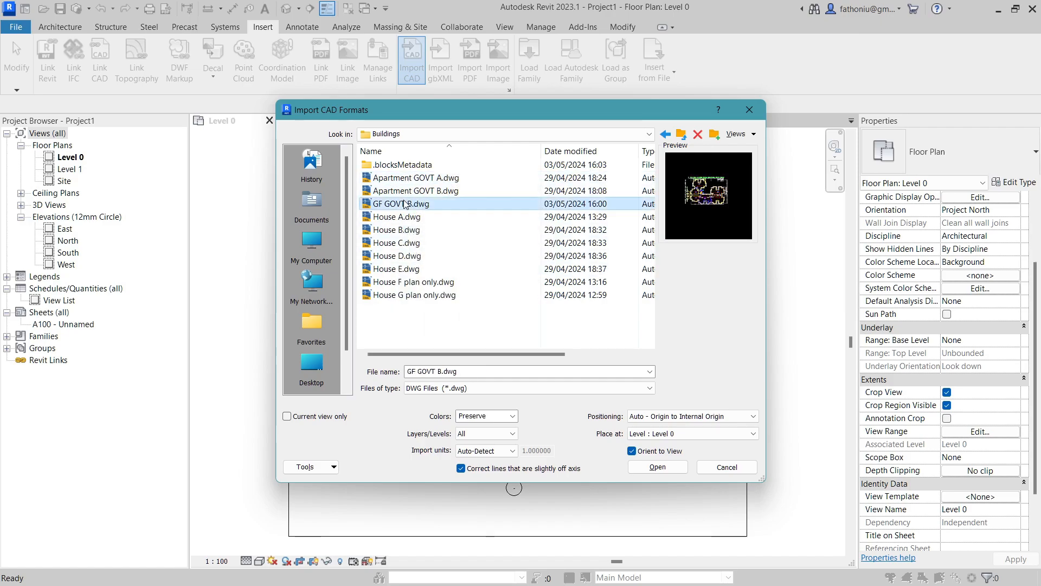
click(403, 219)
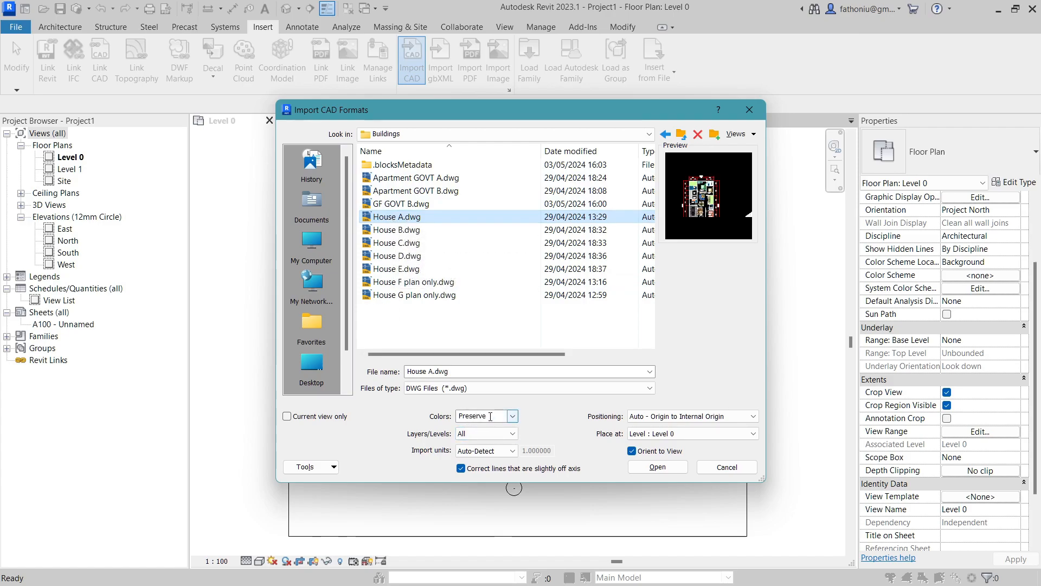
- Import House A.dwg at Level 0 with preserved colors, all layers, auto-detected units and Auto - Origin to Internal Origin positioning
click(513, 417)
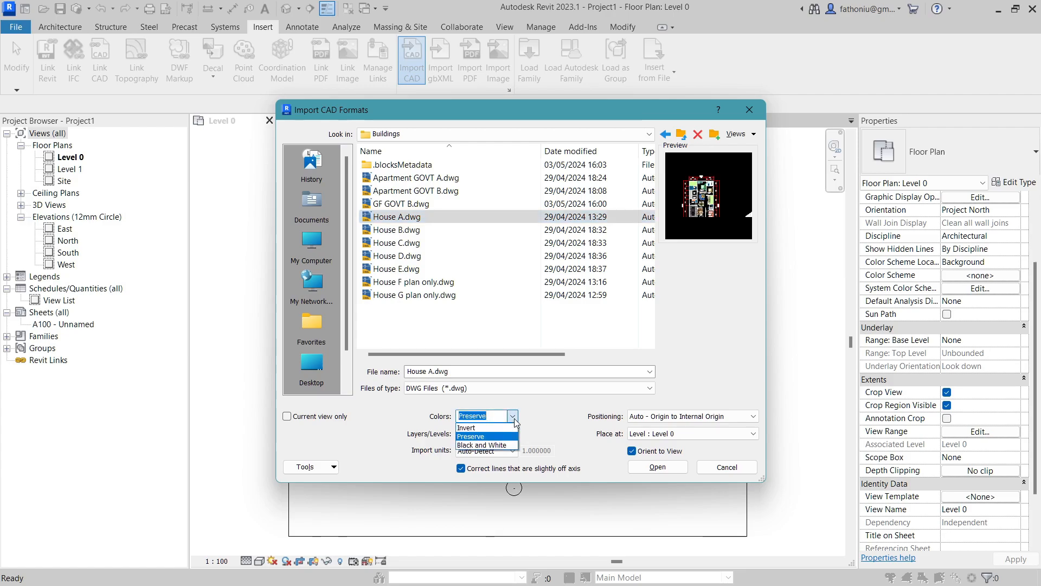
click(536, 422)
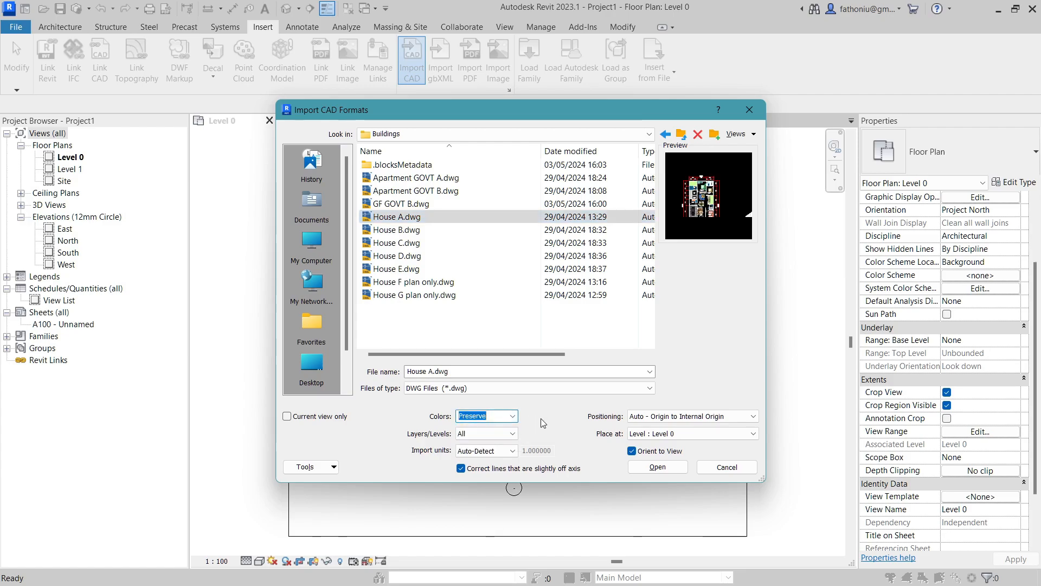
click(513, 434)
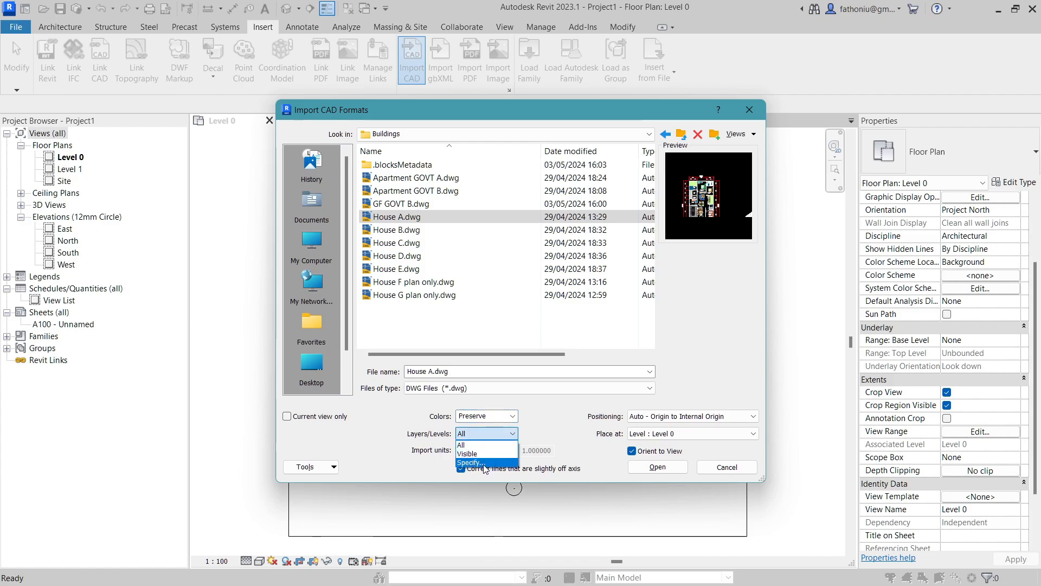
click(550, 411)
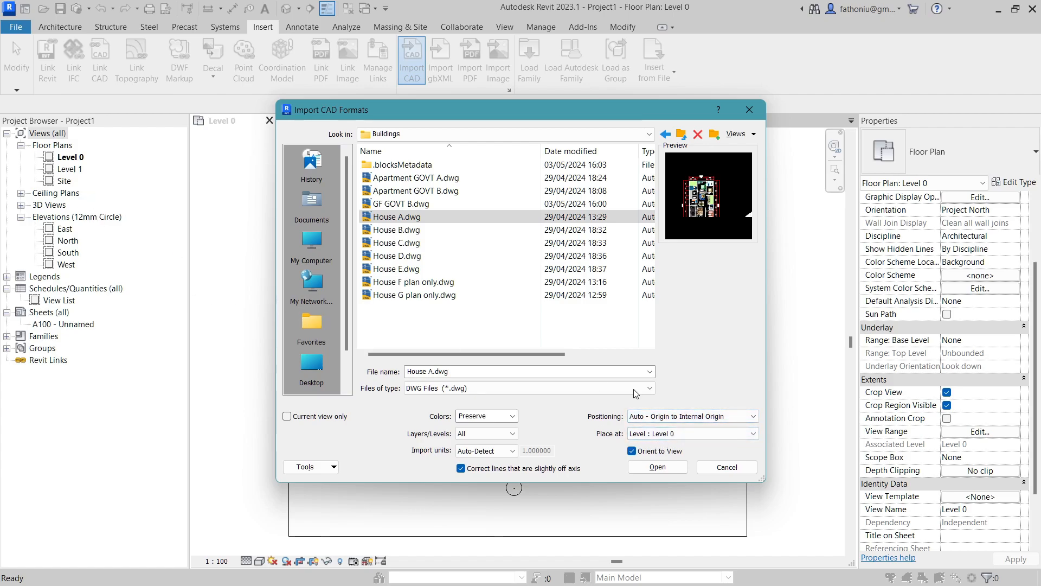
click(658, 468)
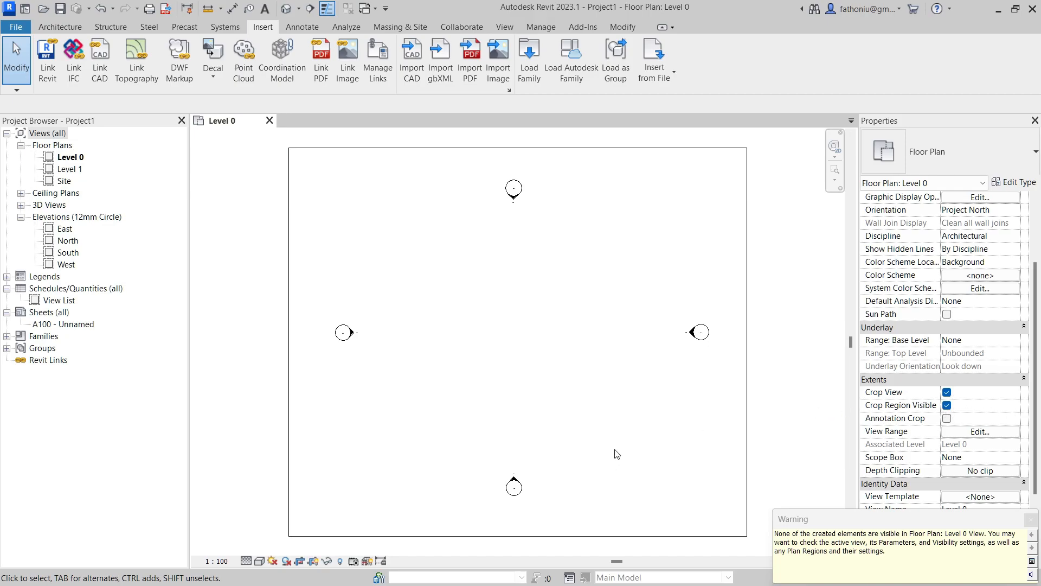
- Turn off cropping and hide the crop region of the Level 0 plan to locate the imported drawing
scroll(599, 397, down, 3)
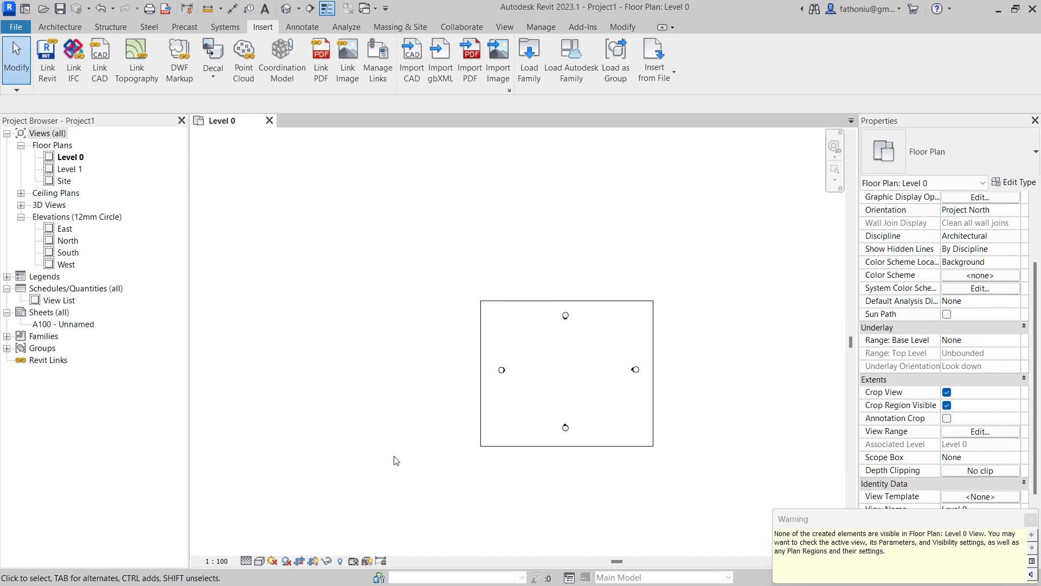
scroll(510, 359, down, 1)
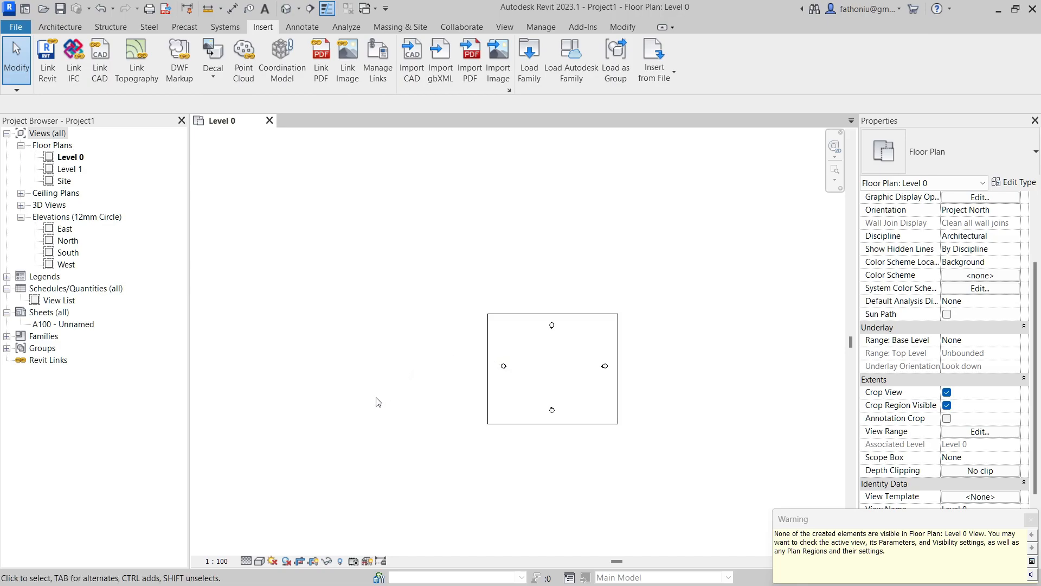
click(301, 562)
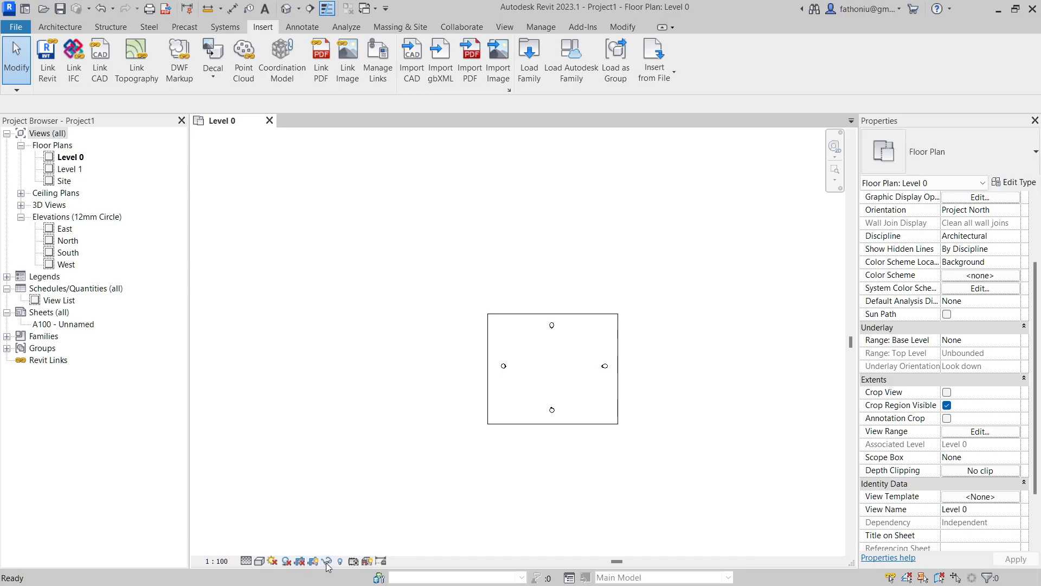
click(314, 563)
scroll(651, 352, down, 3)
middle_drag(692, 317, 504, 371)
scroll(507, 362, down, 3)
scroll(510, 356, up, 1)
scroll(701, 295, down, 1)
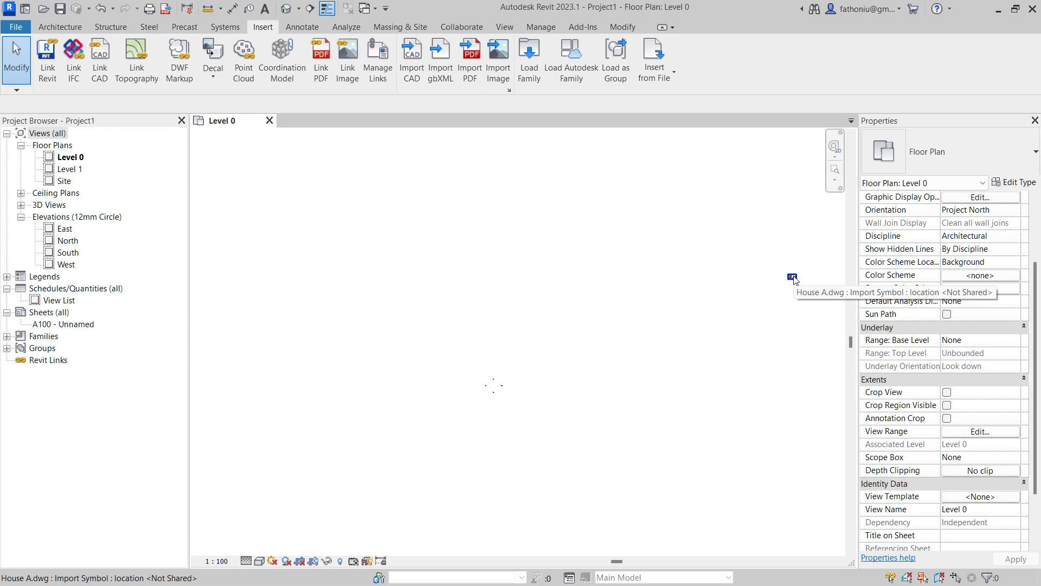
- Unpin the imported House A.dwg, move it in between the four elevation markers and deselect it
click(773, 295)
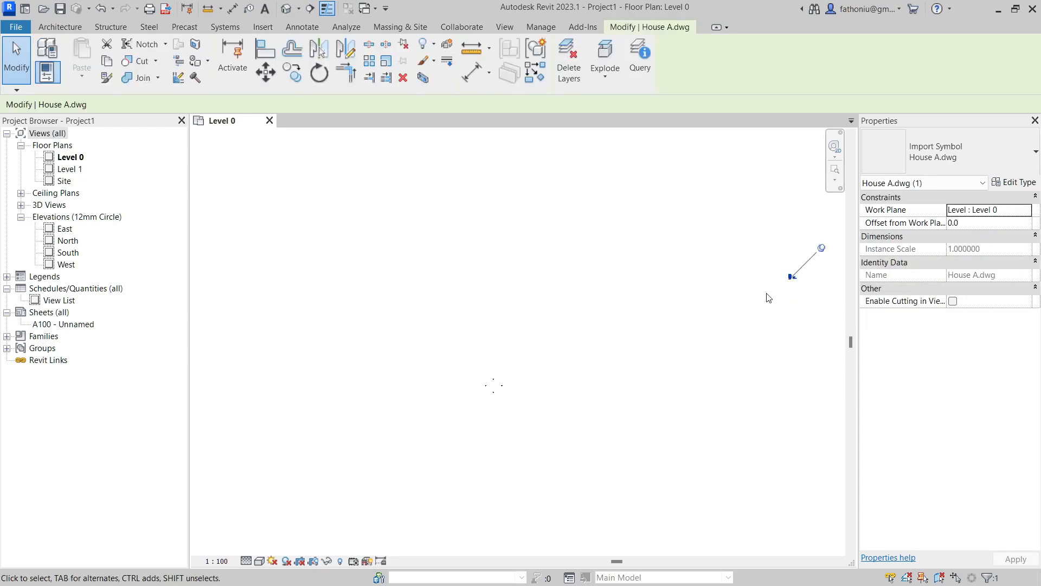
click(822, 250)
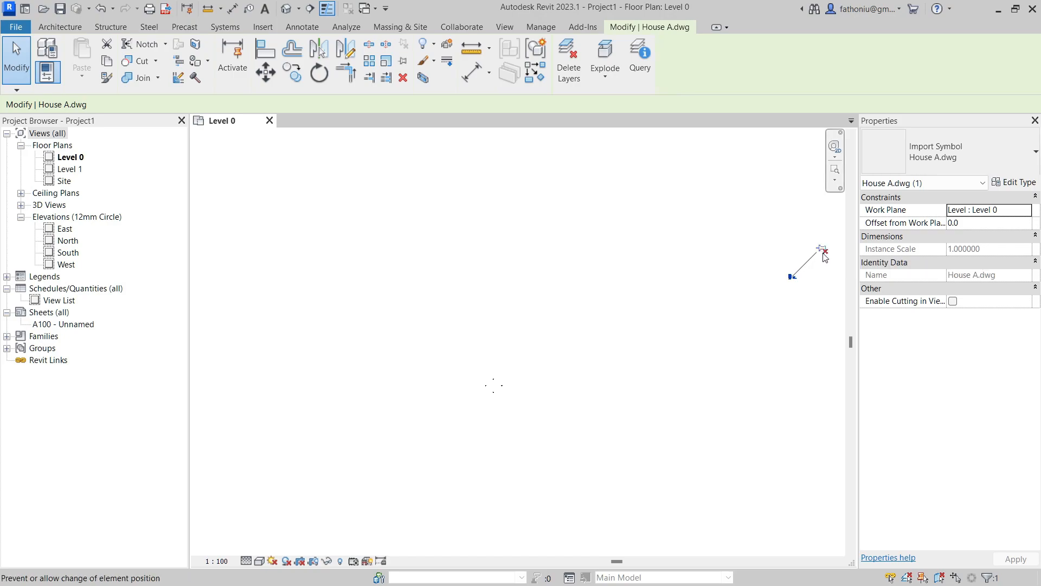
drag(793, 276, 495, 386)
scroll(496, 393, up, 5)
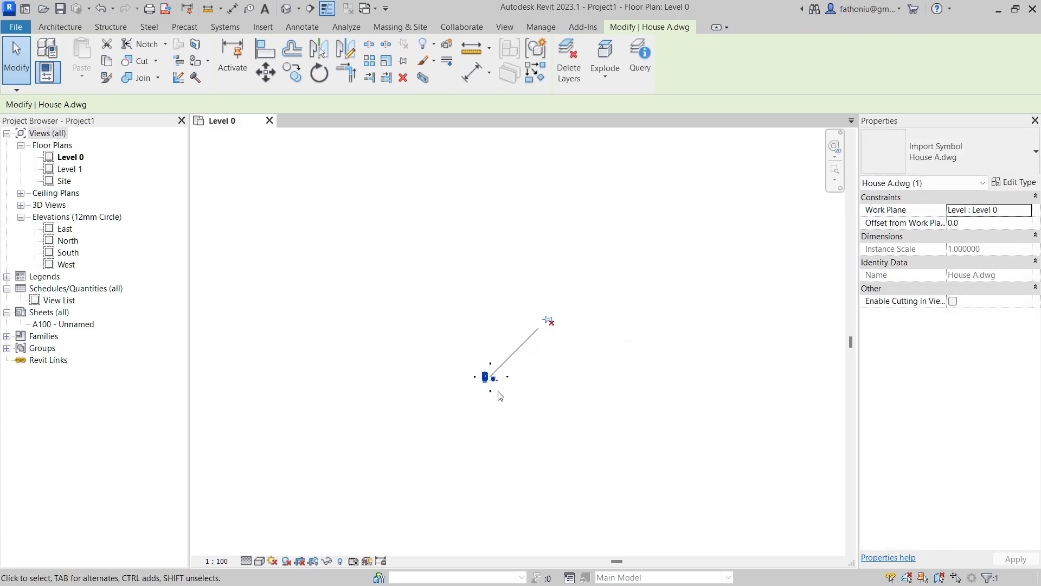
click(835, 181)
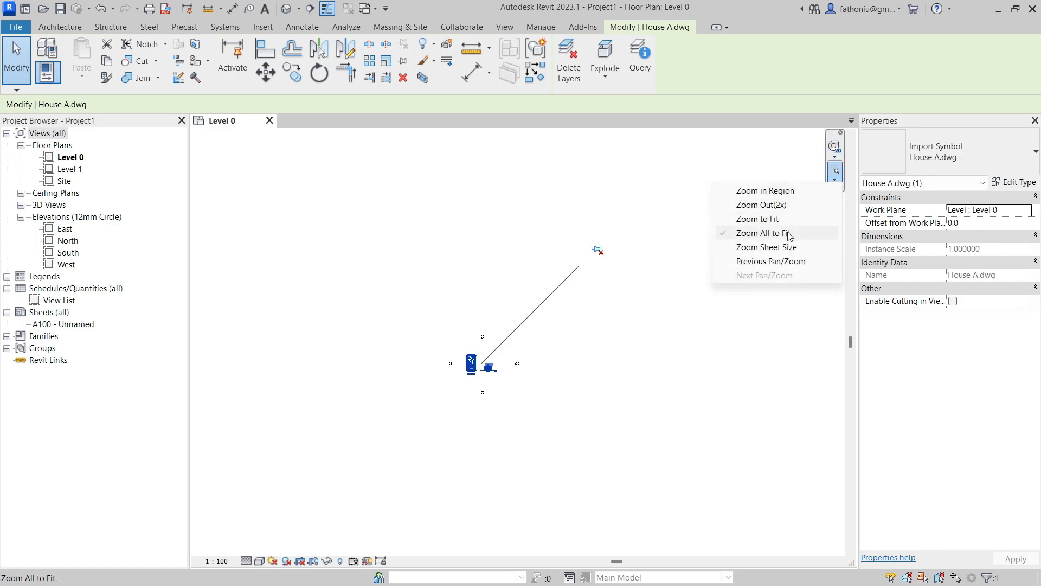
click(777, 219)
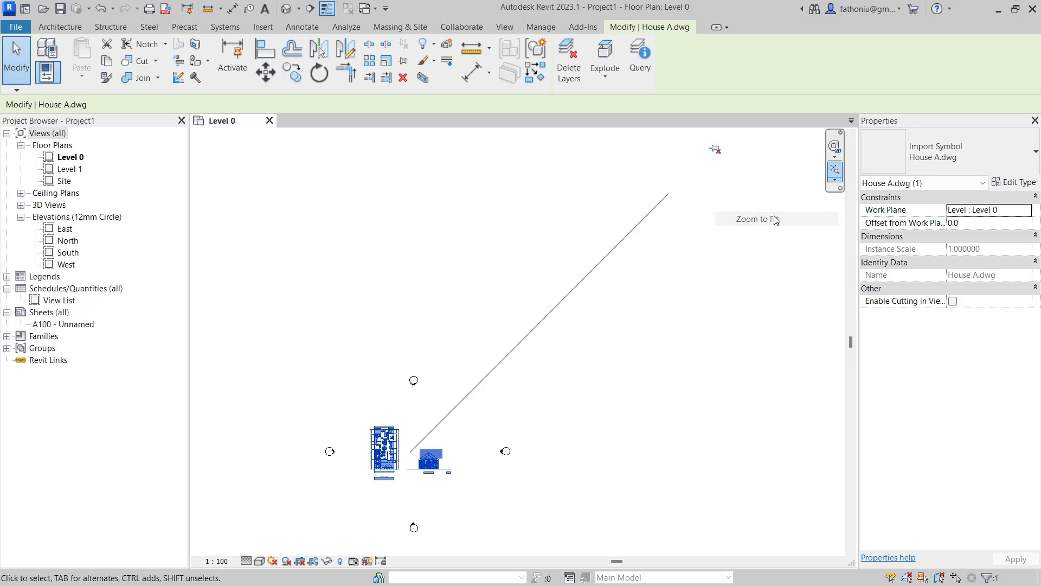
click(738, 202)
- Set the view scale of the Level 0 floor plan to 1:20
click(835, 180)
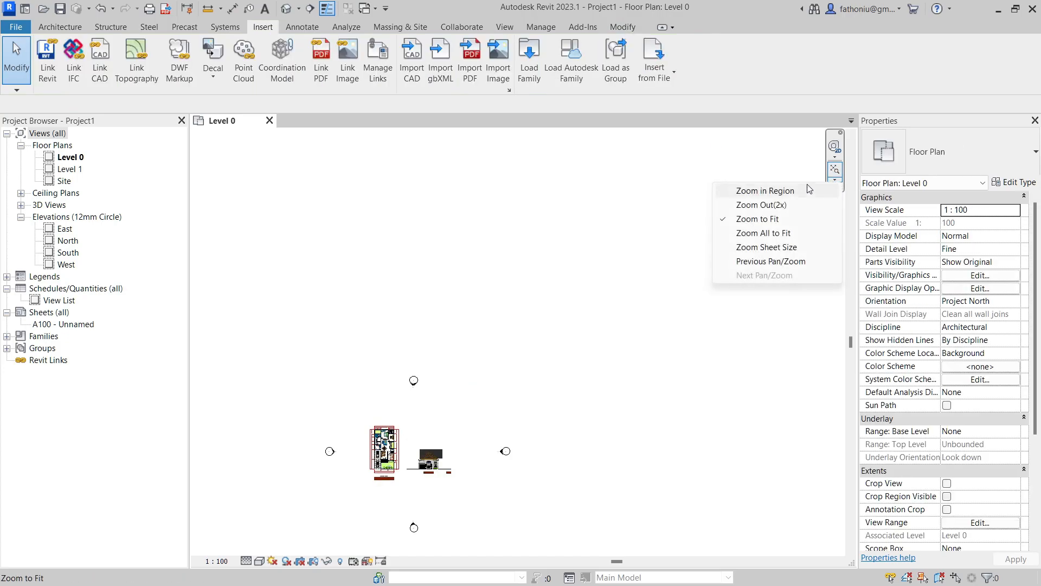
click(770, 219)
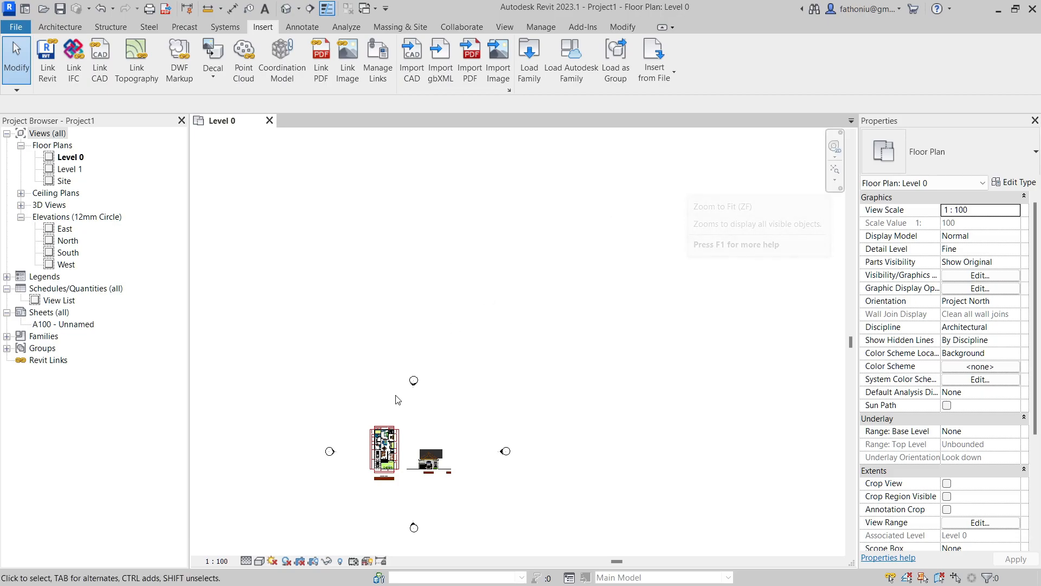
scroll(467, 427, up, 2)
middle_drag(472, 424, 578, 308)
scroll(527, 327, up, 2)
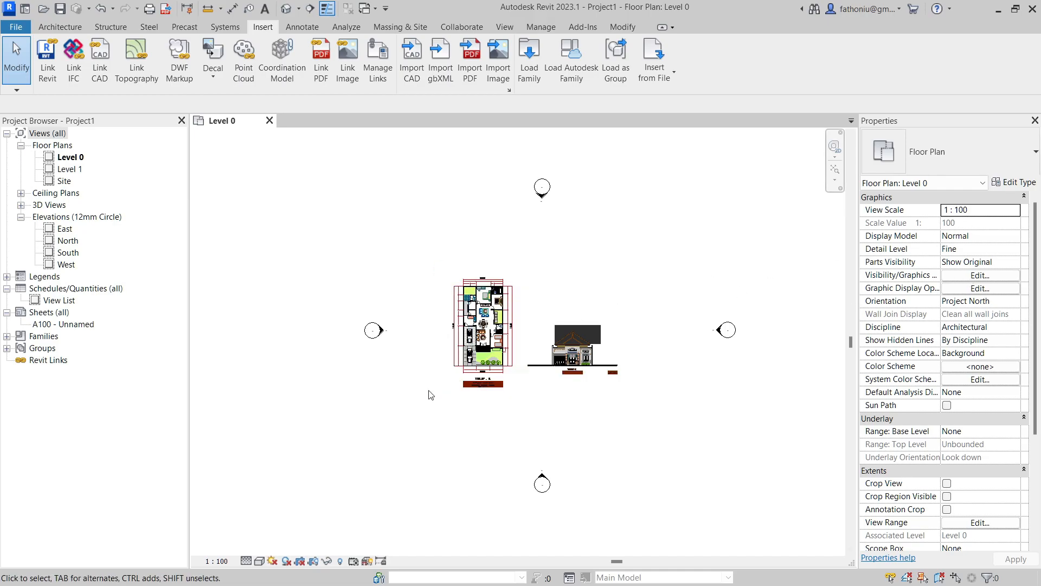
click(216, 561)
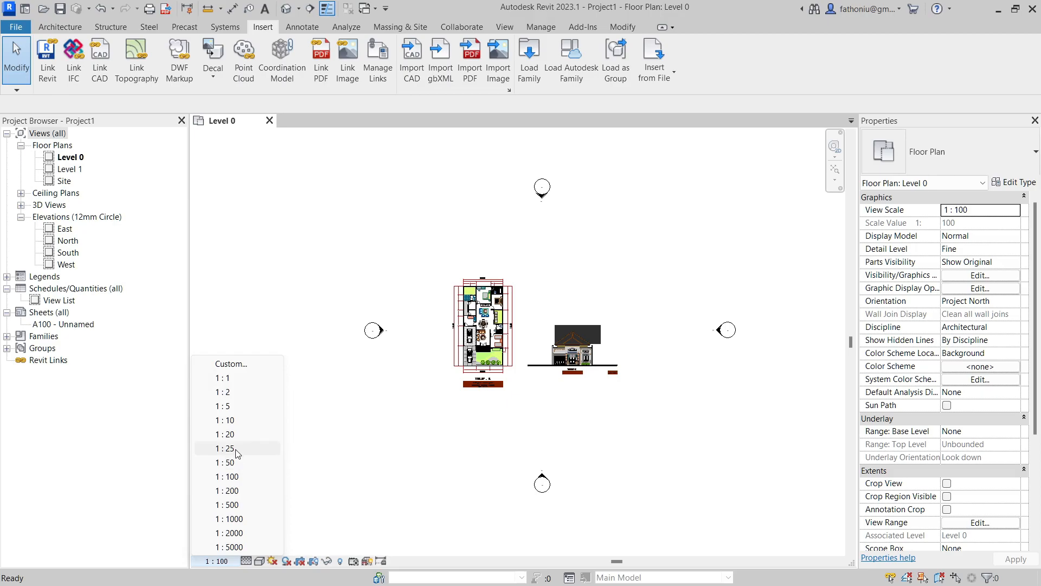
click(237, 435)
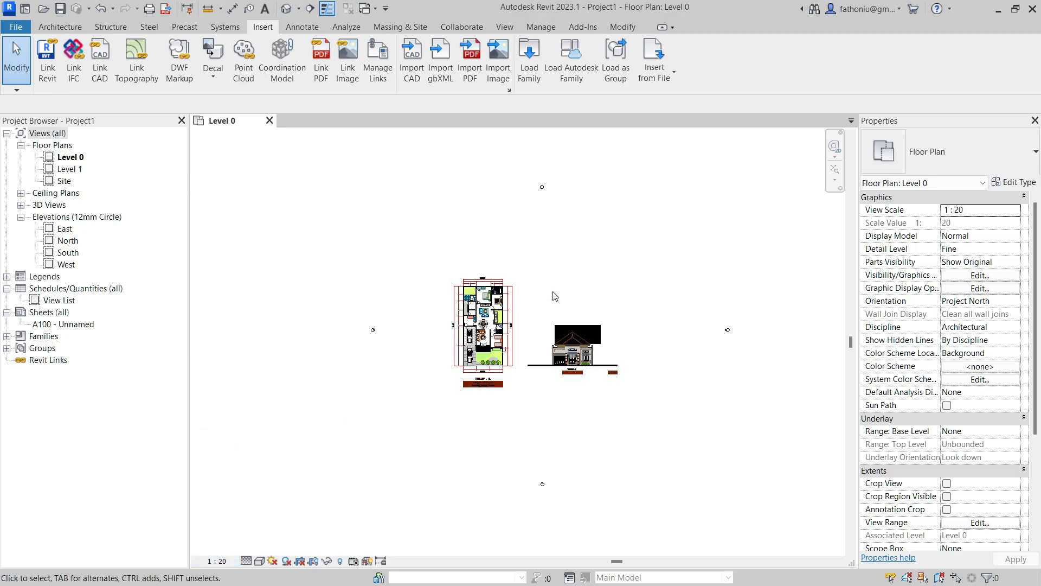
- Examine the front garden and carport area of the imported ground floor plan and its dimensions along the lower edge
scroll(496, 442, up, 5)
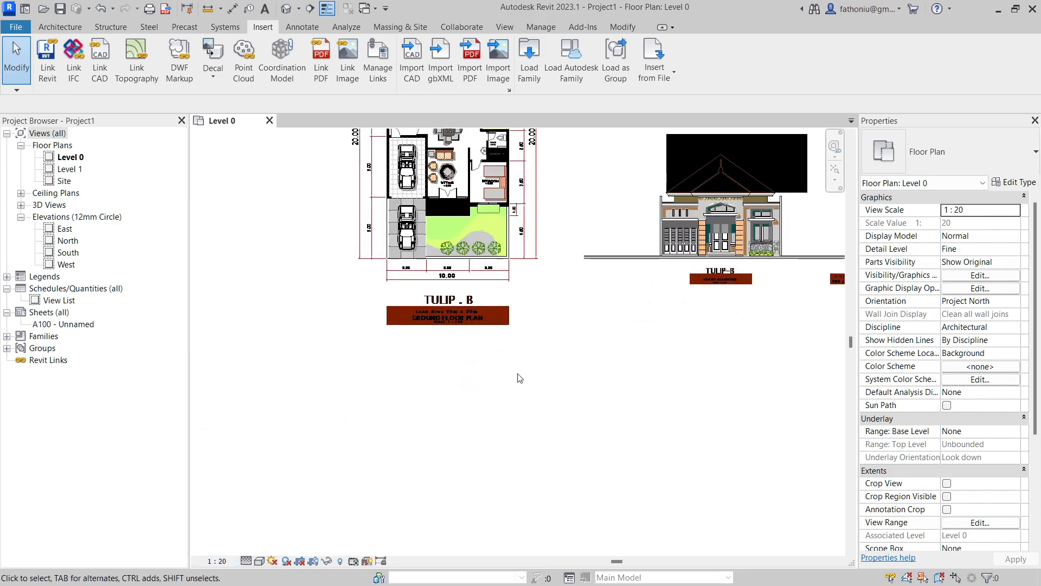
middle_drag(548, 251, 561, 307)
scroll(372, 362, up, 3)
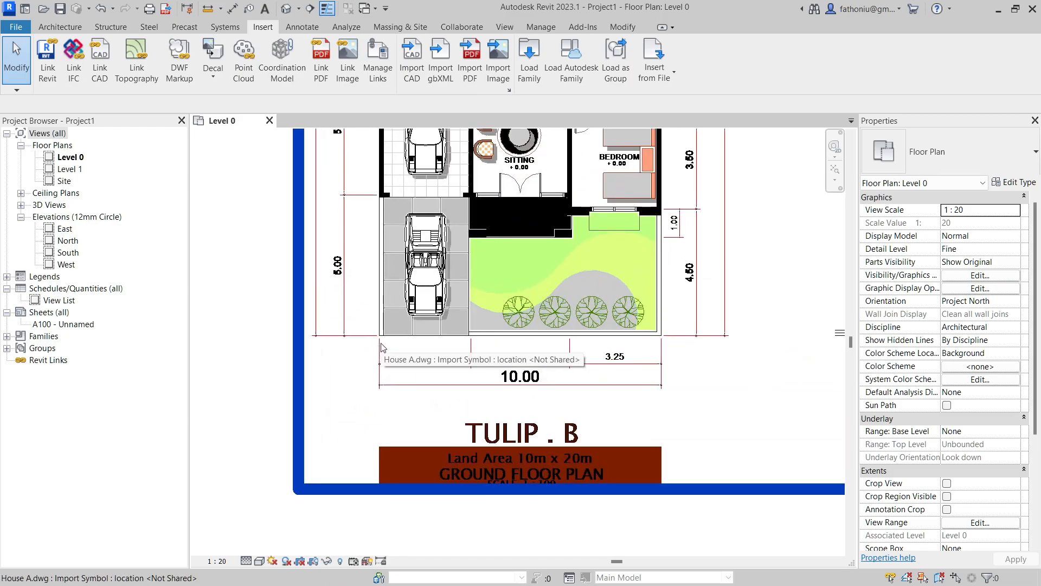
scroll(469, 377, up, 1)
scroll(469, 376, up, 1)
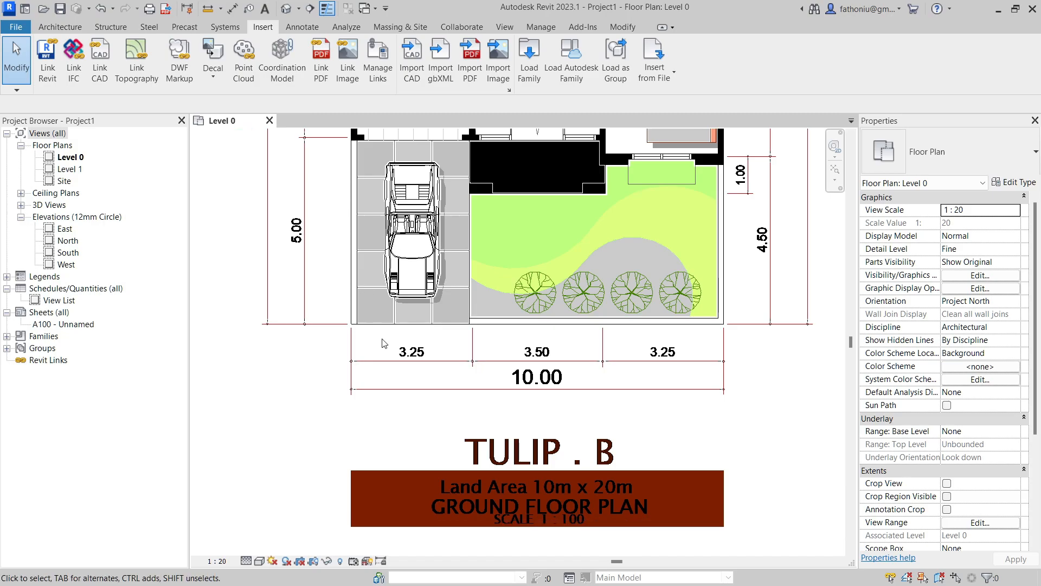
scroll(384, 343, down, 1)
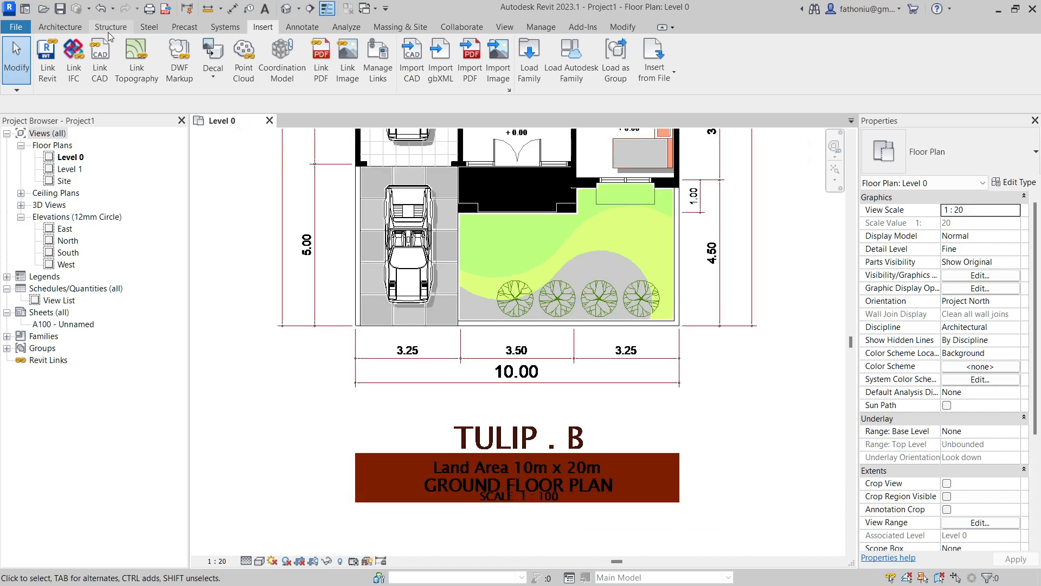
- Place a linear dimension across the full width of the ground floor plan, below the drawing's own 10.00 dimension
click(305, 29)
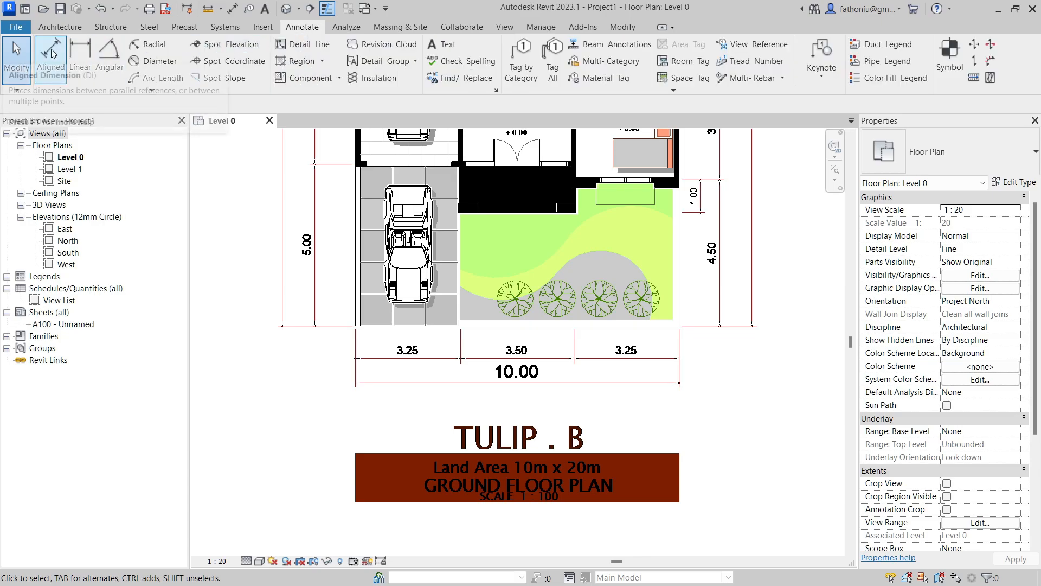
click(84, 52)
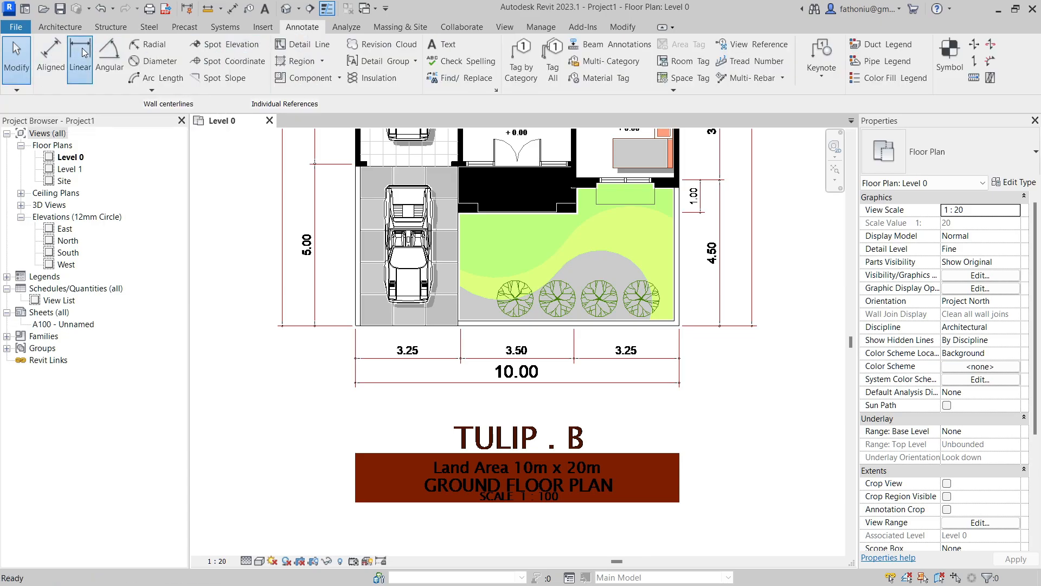
click(354, 324)
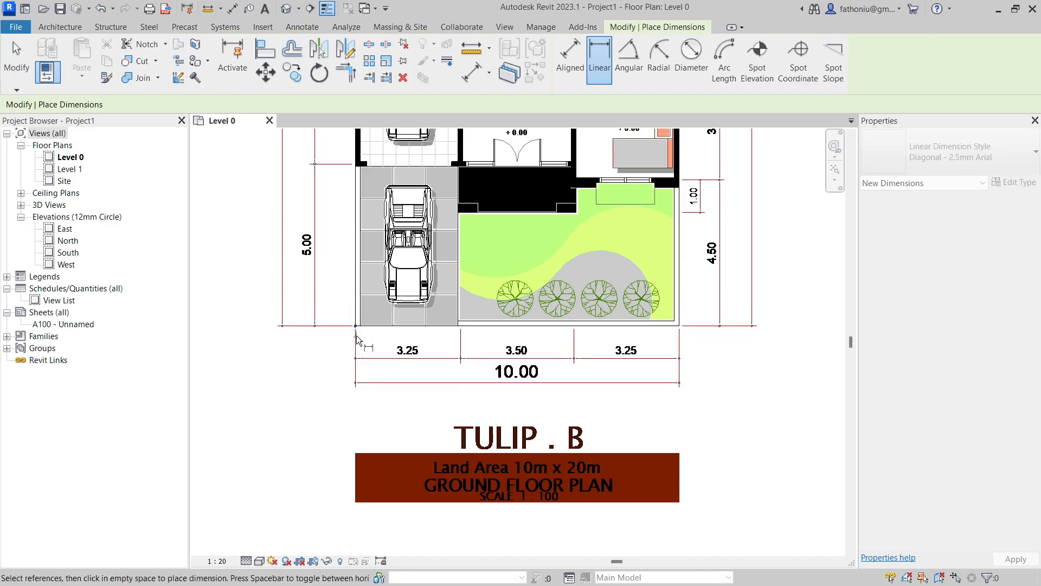
click(679, 327)
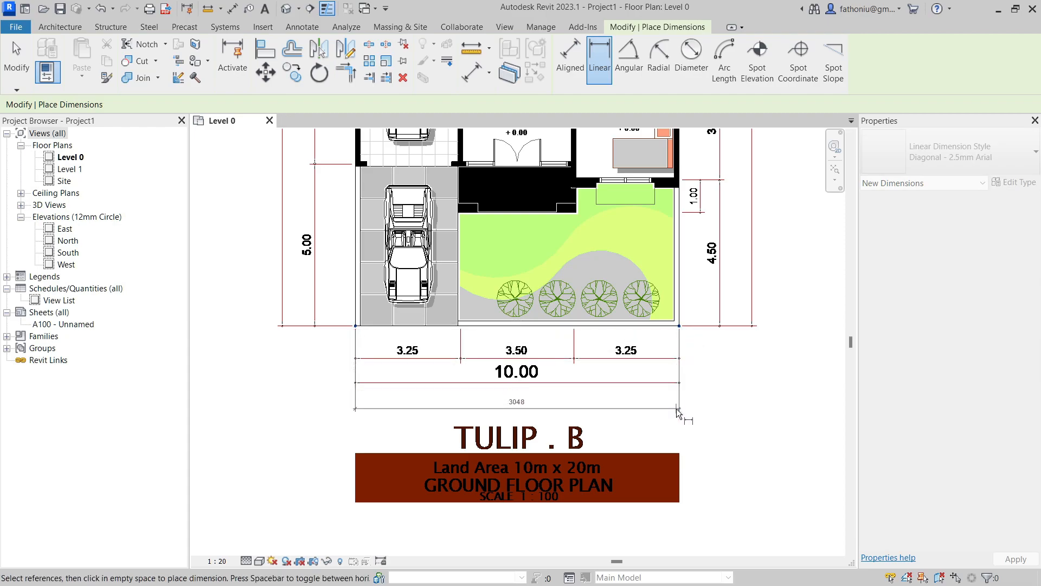
click(677, 409)
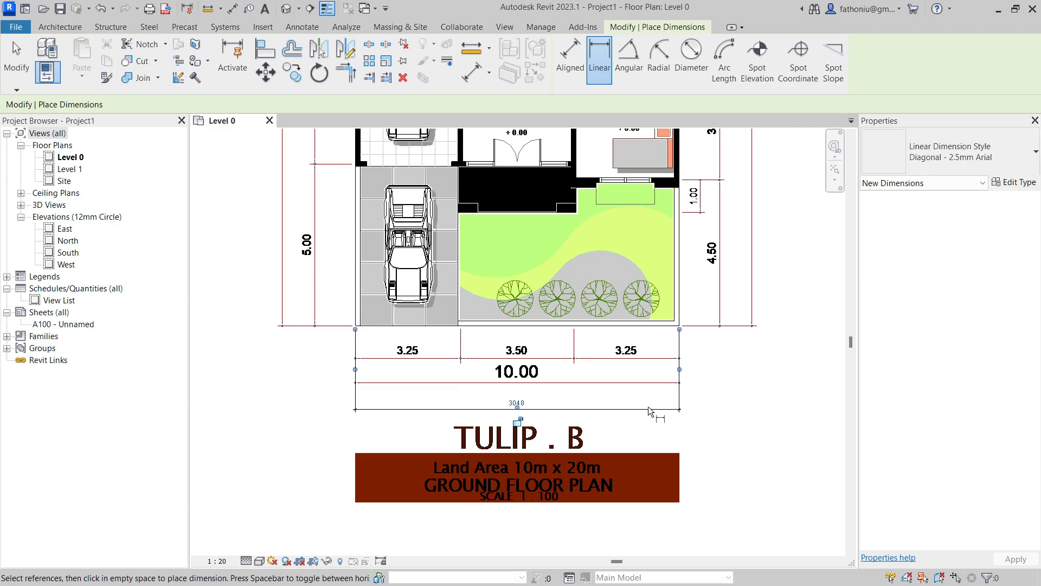
scroll(650, 411, down, 3)
middle_drag(693, 388, 564, 394)
scroll(529, 356, down, 1)
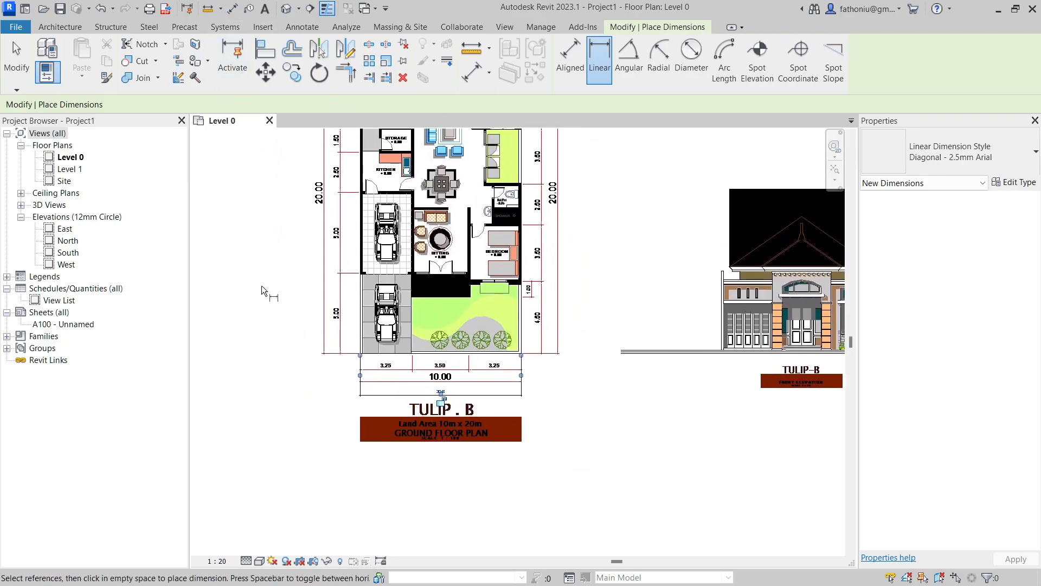
key(Escape)
key(Escape)
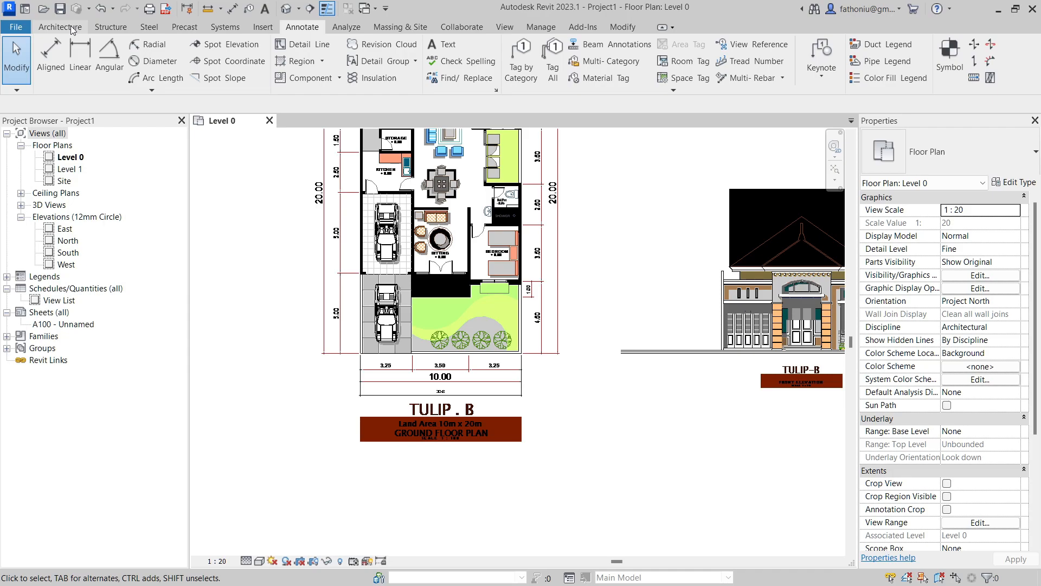
click(629, 28)
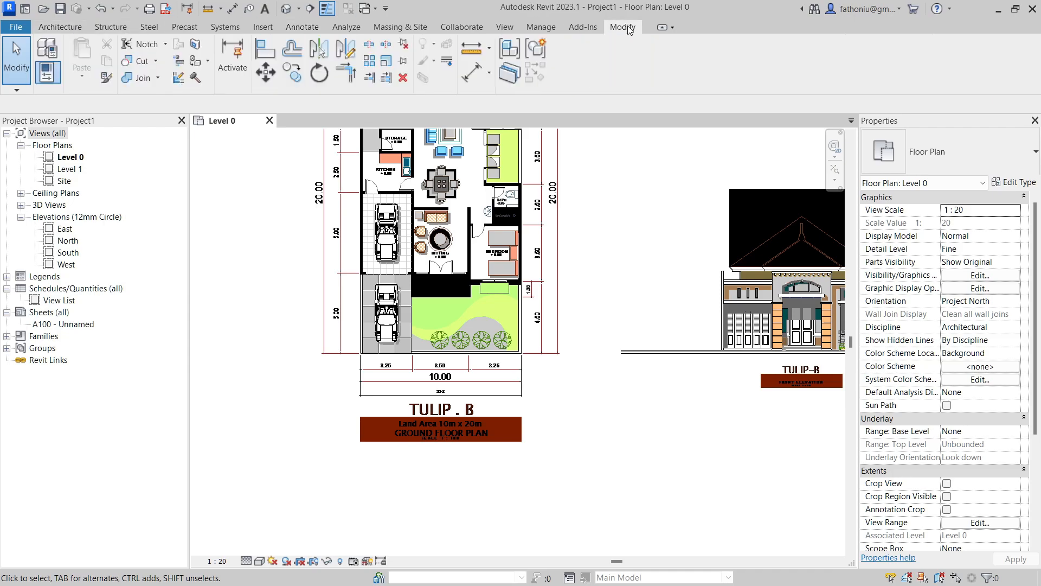
click(387, 63)
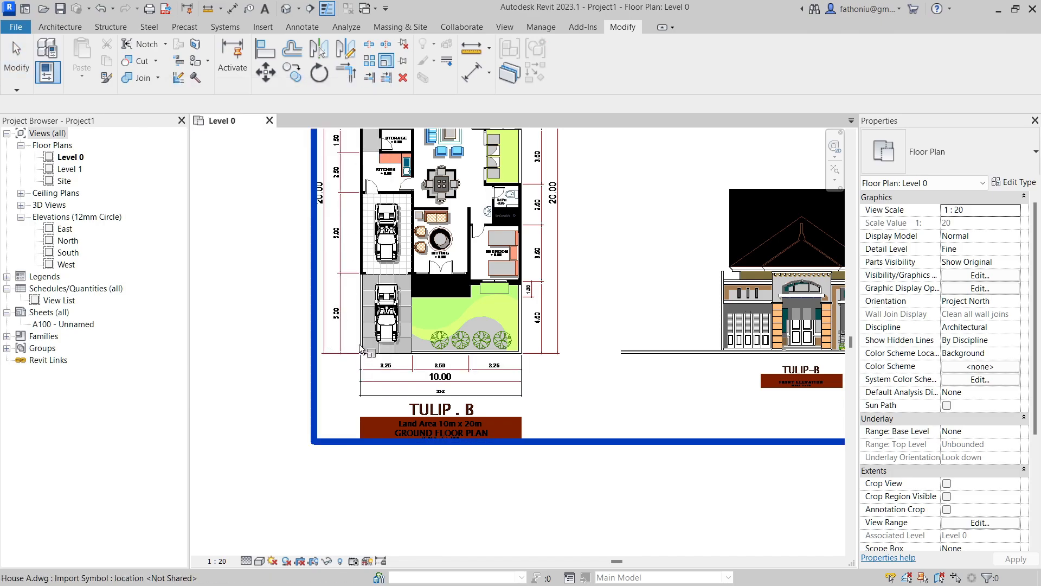
scroll(359, 340, up, 5)
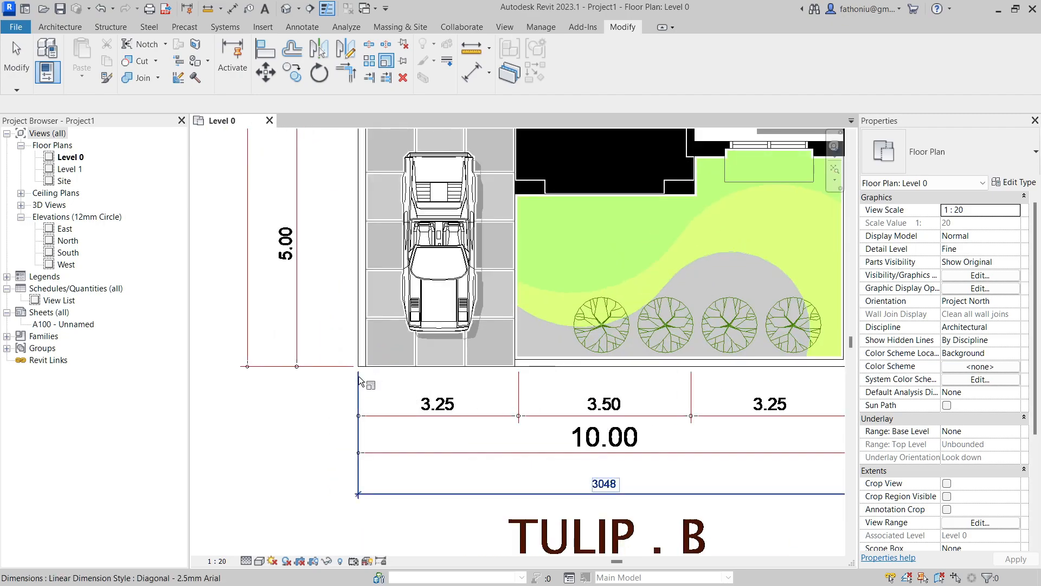
scroll(356, 376, down, 3)
click(425, 364)
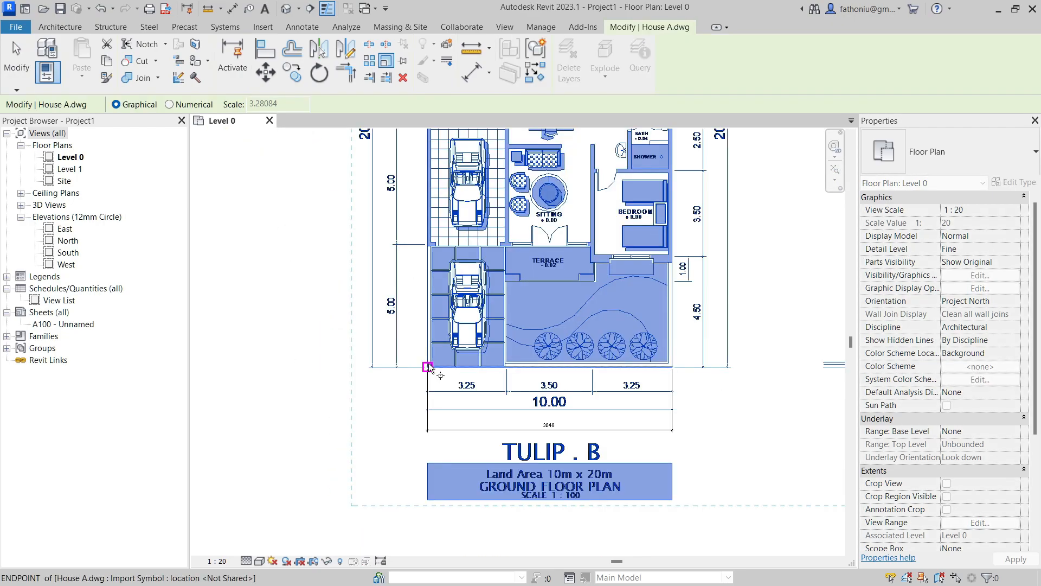
key(Escape)
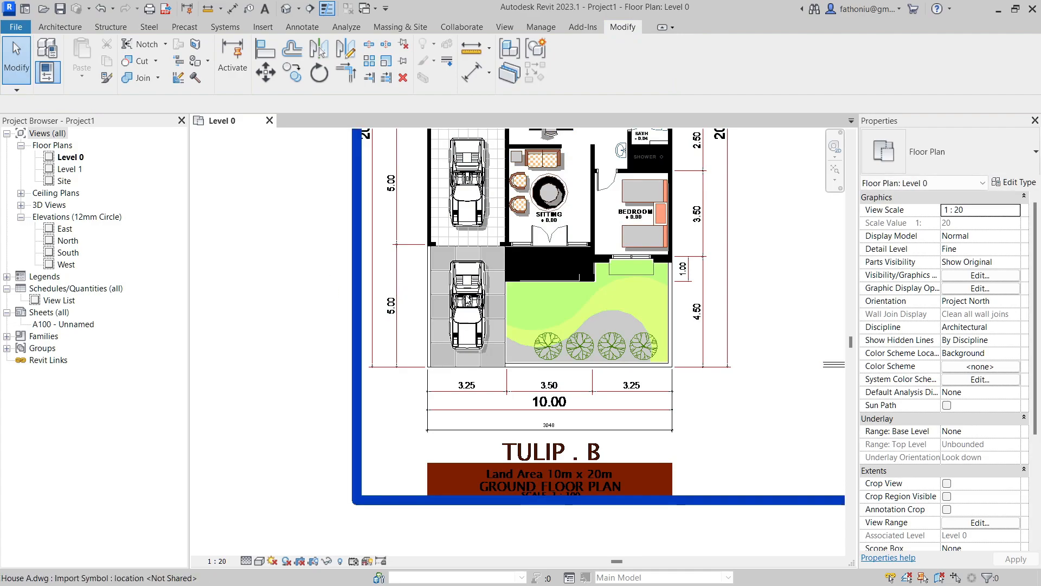
- Scale House A.dwg graphically from the plan's lower-left corner so that its overall 10.00 width becomes 10000 mm
click(415, 294)
click(389, 64)
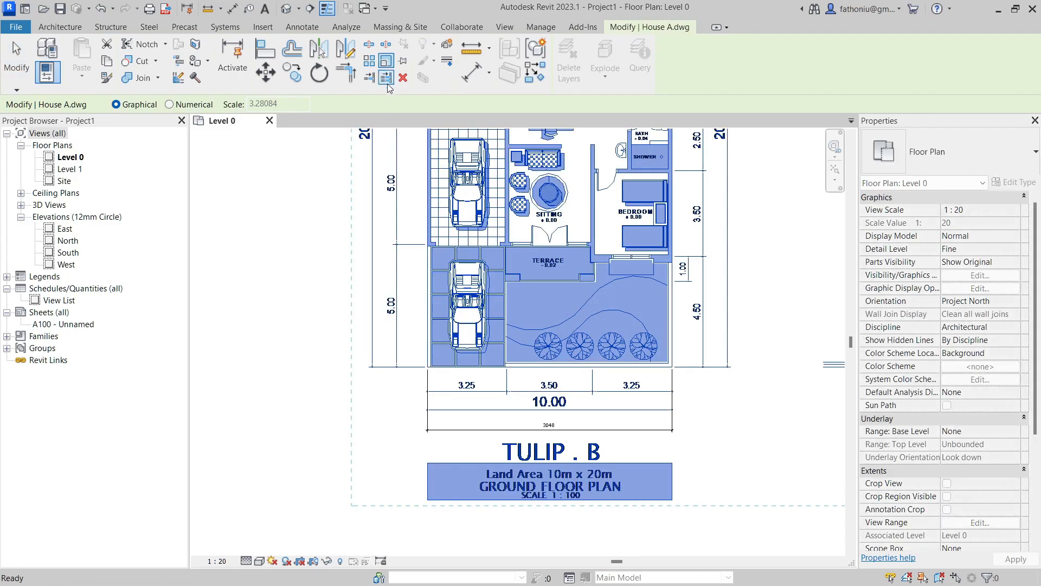
click(428, 367)
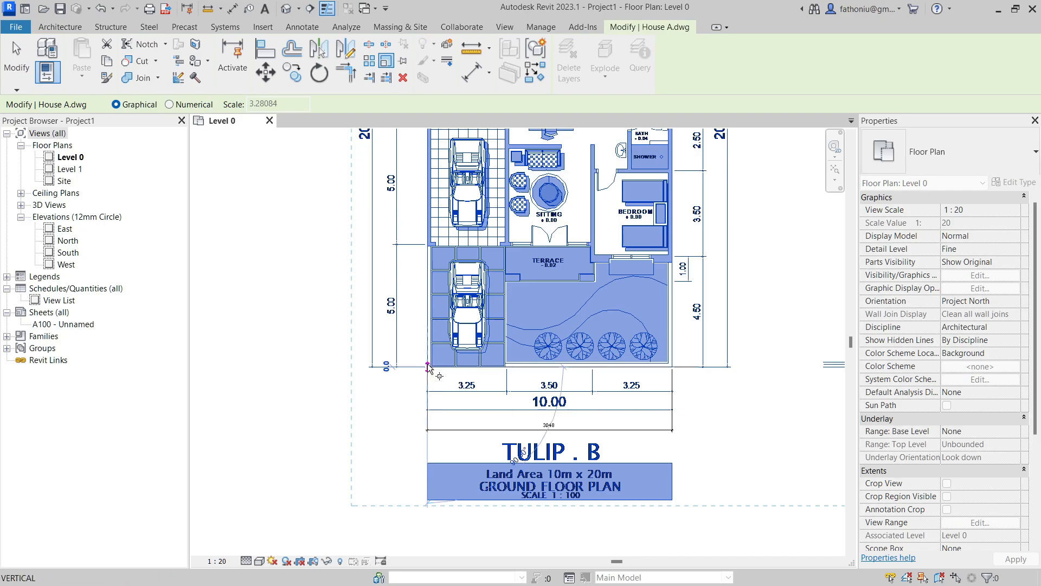
click(672, 367)
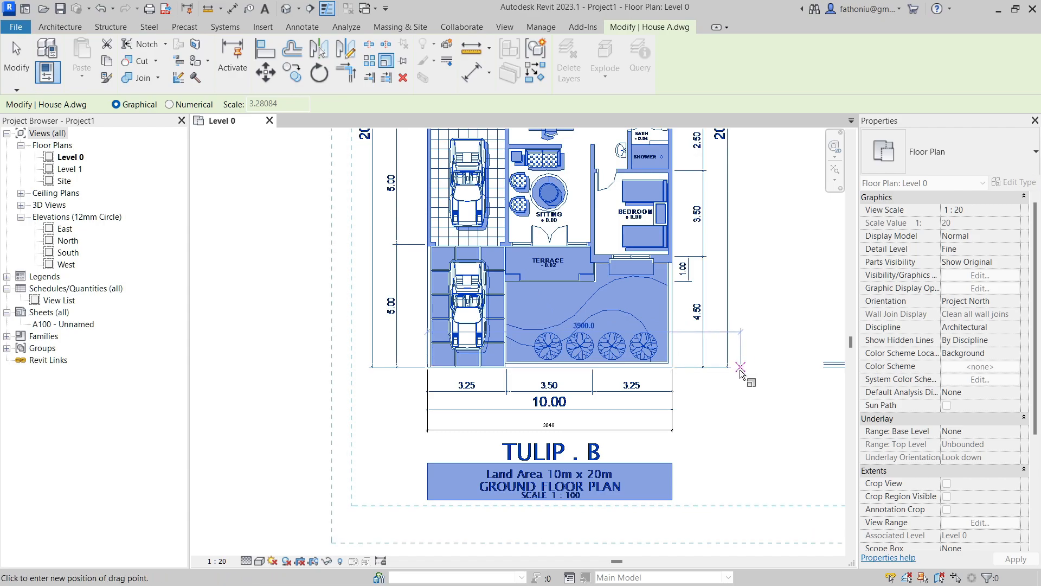
middle_drag(767, 369, 413, 334)
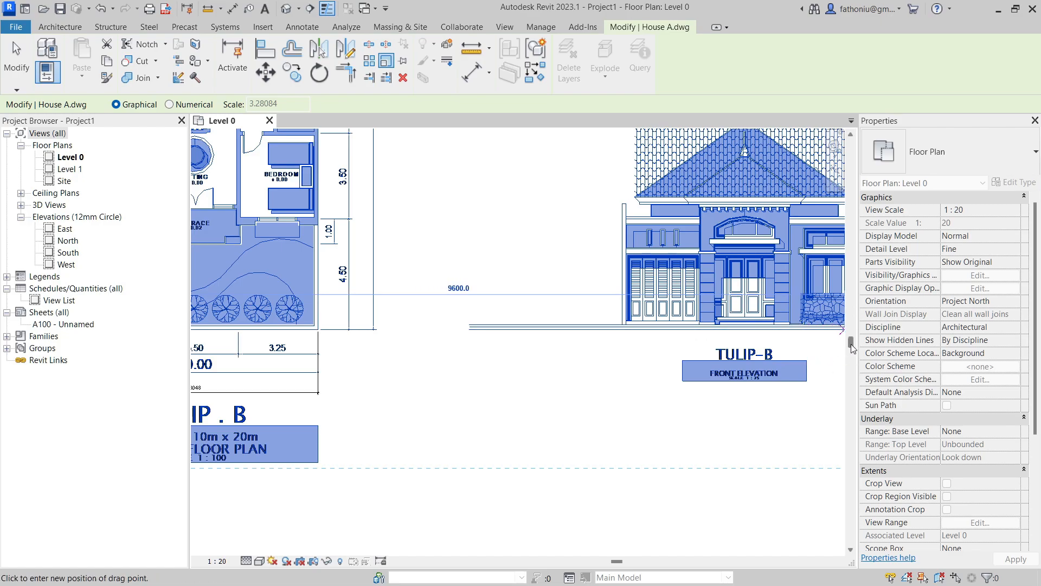
scroll(835, 336, down, 1)
middle_drag(835, 336, 603, 336)
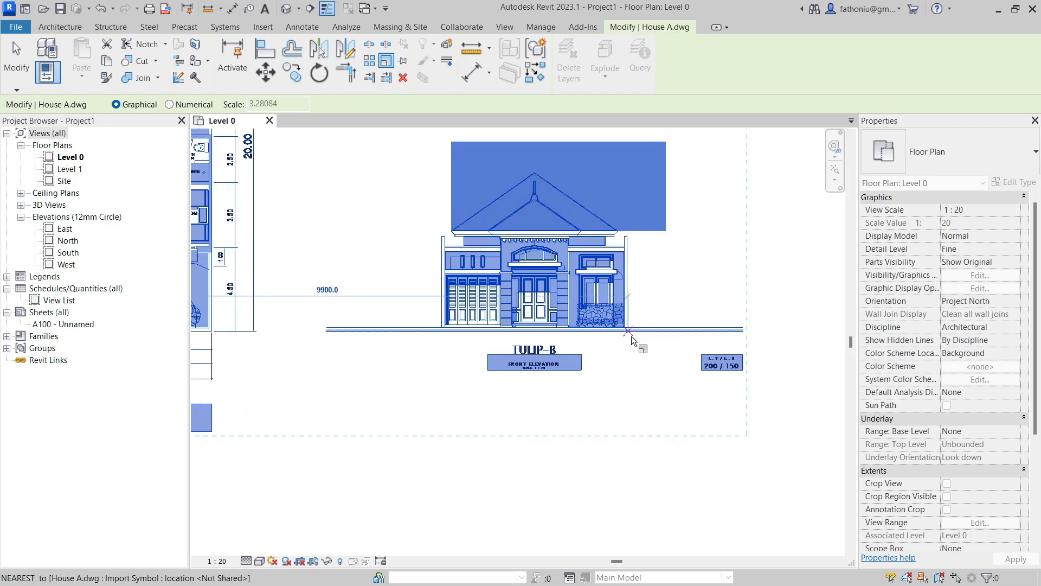
click(634, 334)
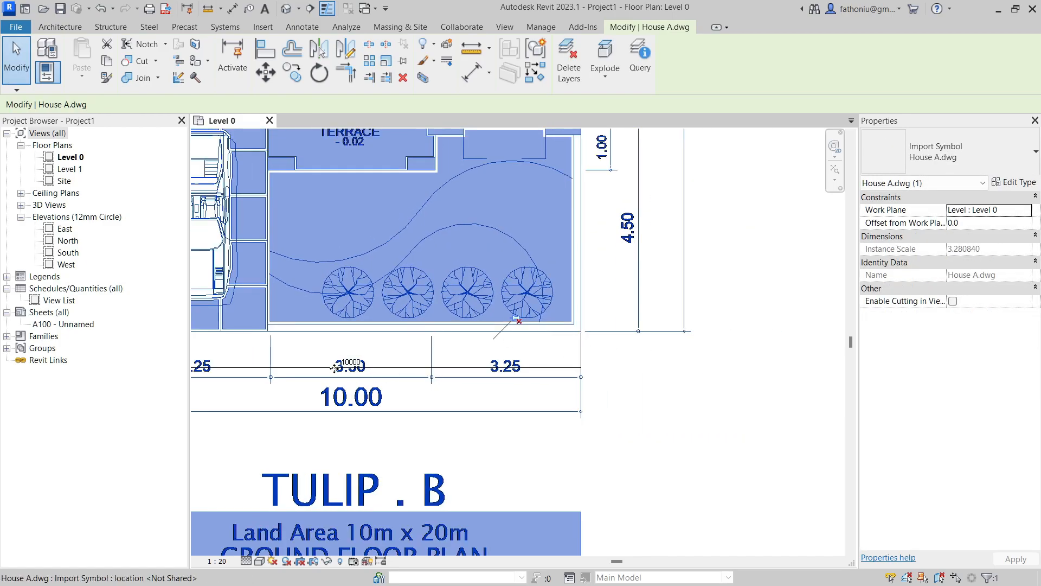
key(Escape)
- Move the placed overall-width dimension down so that it sits below the drawing's own 10.00 dimension
middle_drag(416, 353, 497, 310)
click(483, 315)
drag(482, 315, 480, 389)
- Set the Level 0 view scale to 1:50 and delete the placed overall-width dimension under the plan
scroll(480, 389, up, 1)
click(219, 561)
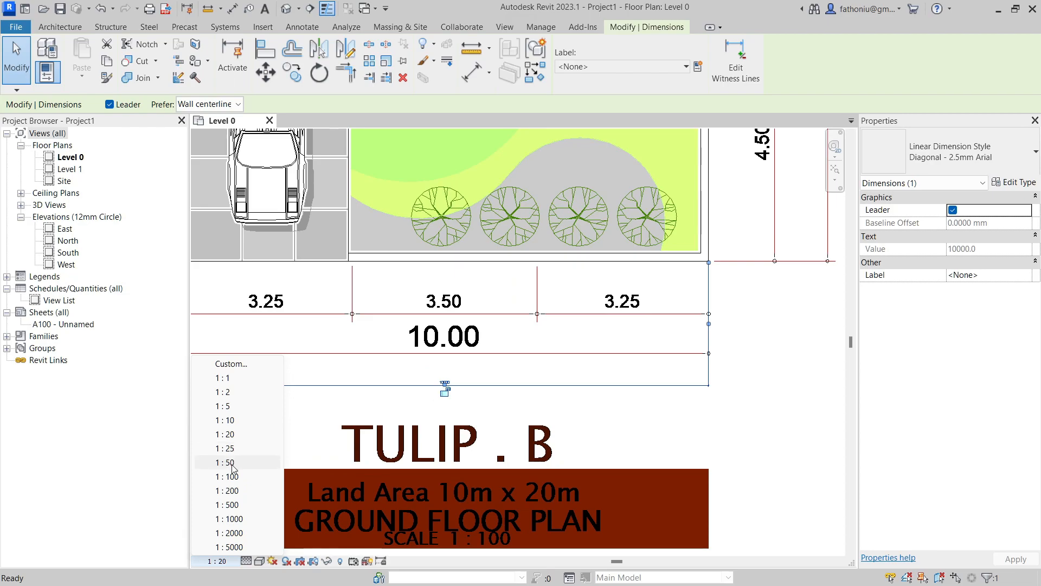
click(228, 462)
scroll(465, 378, down, 4)
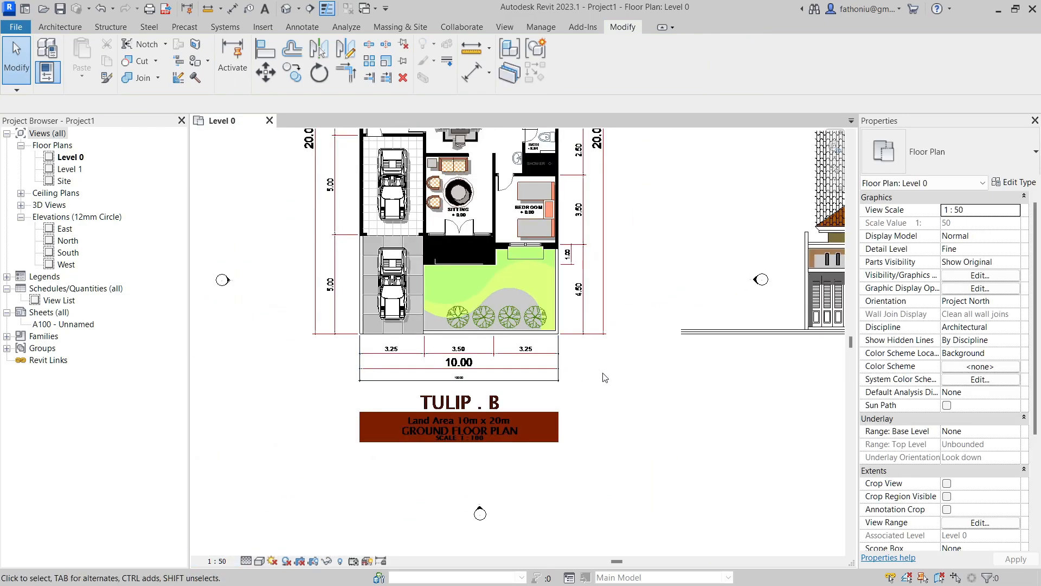
click(525, 384)
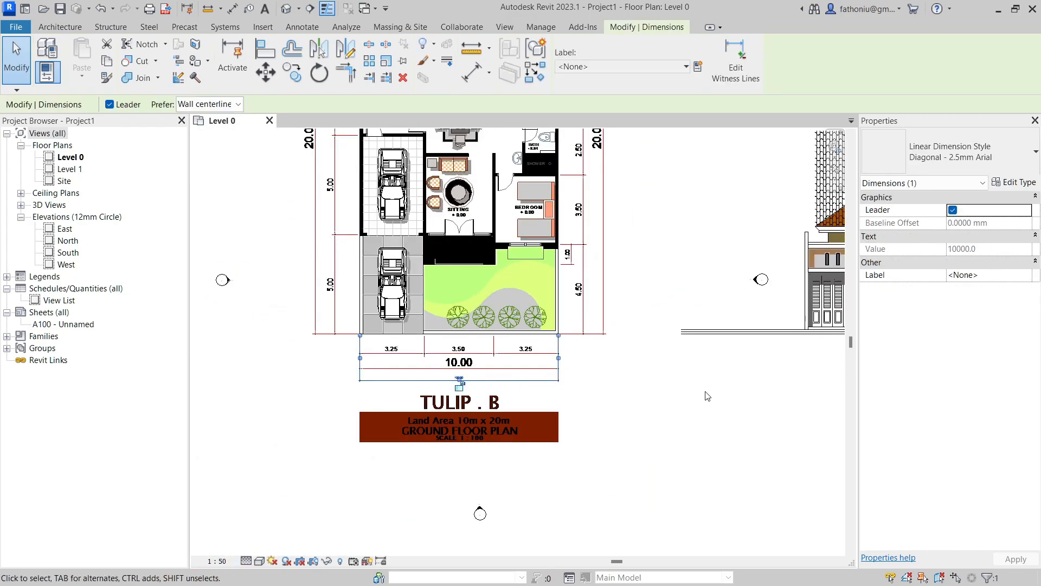
key(Delete)
- Examine where the scaled ground floor plan and front elevation lie relative to the surrounding elevation markers
scroll(708, 396, down, 3)
middle_drag(707, 396, 573, 368)
middle_drag(536, 248, 504, 388)
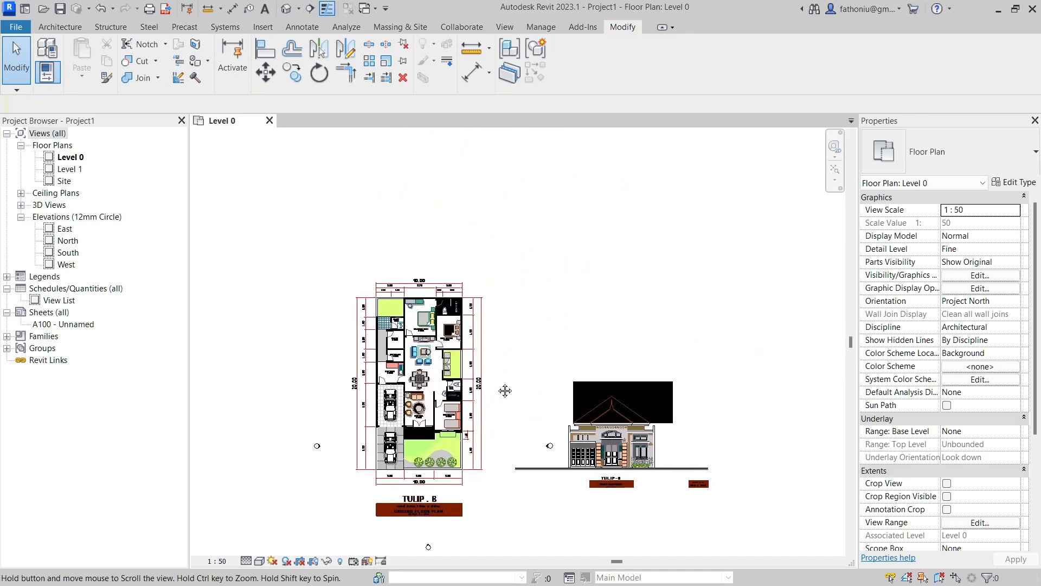
scroll(549, 290, down, 3)
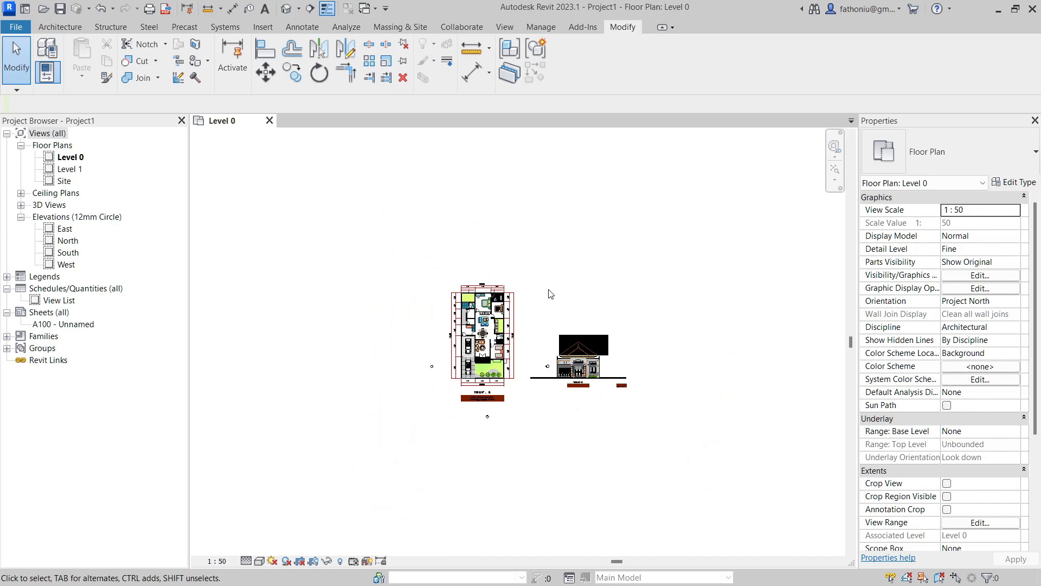
scroll(551, 295, up, 2)
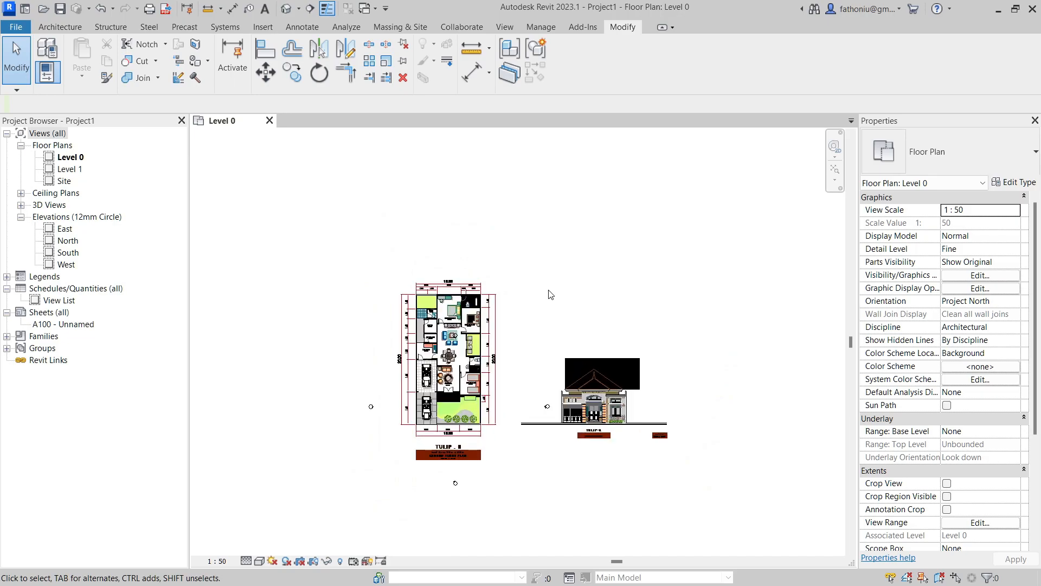
scroll(550, 295, down, 3)
scroll(540, 242, up, 3)
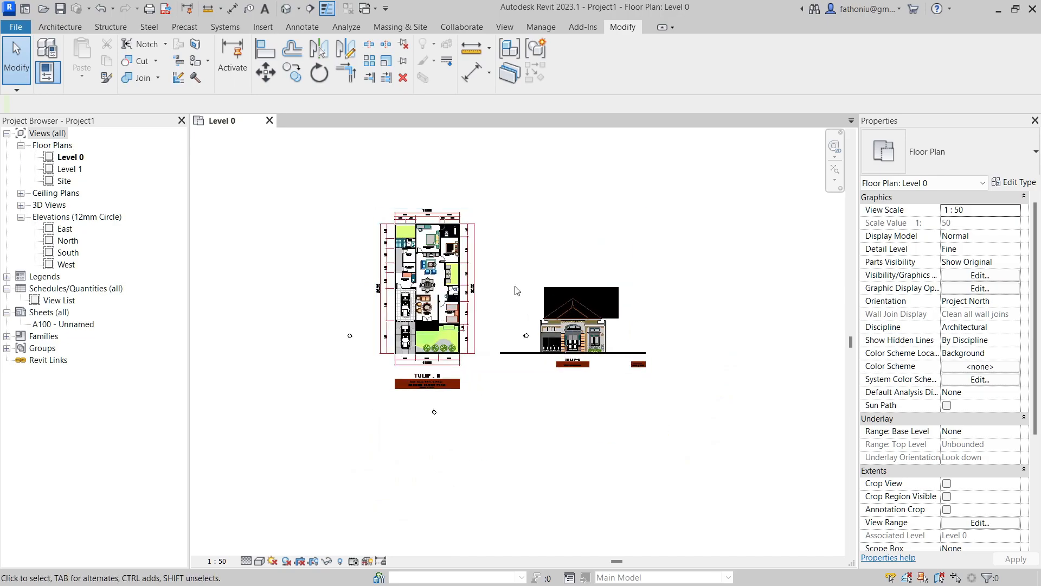
scroll(514, 276, up, 3)
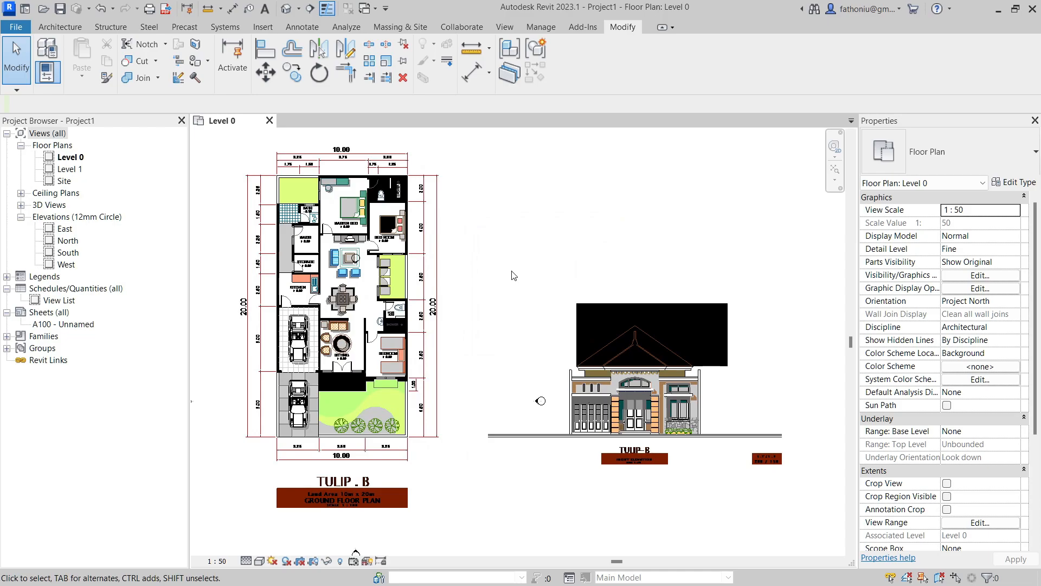
scroll(514, 276, down, 5)
scroll(514, 276, up, 3)
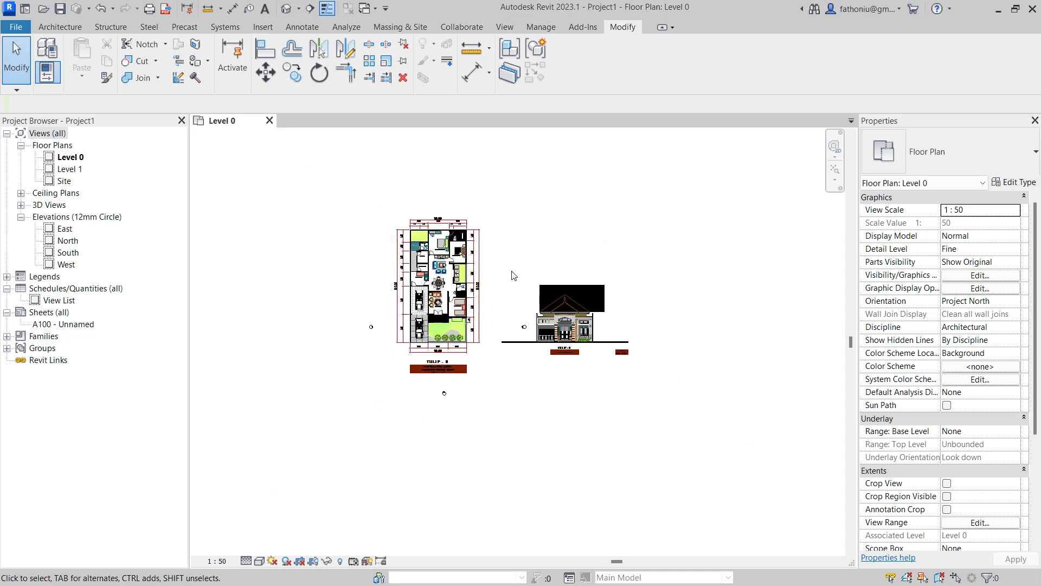
middle_drag(514, 276, 551, 255)
scroll(429, 301, up, 3)
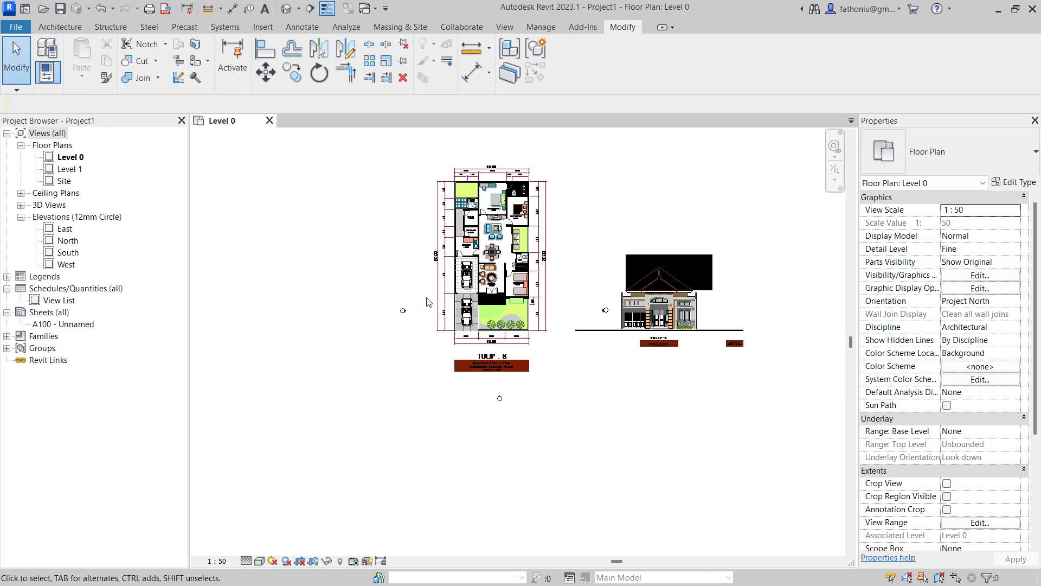
scroll(430, 300, down, 3)
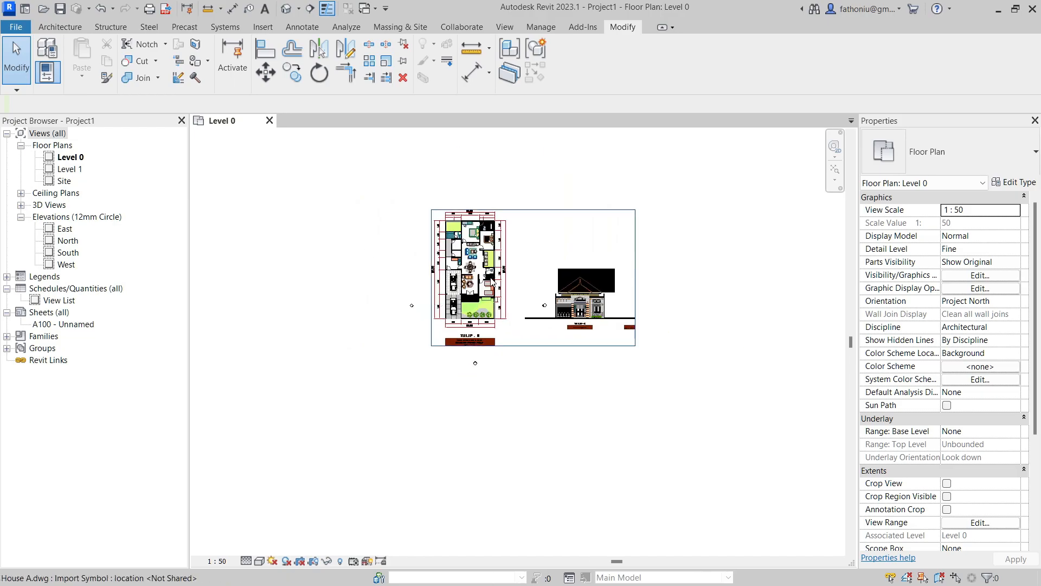
scroll(491, 281, up, 2)
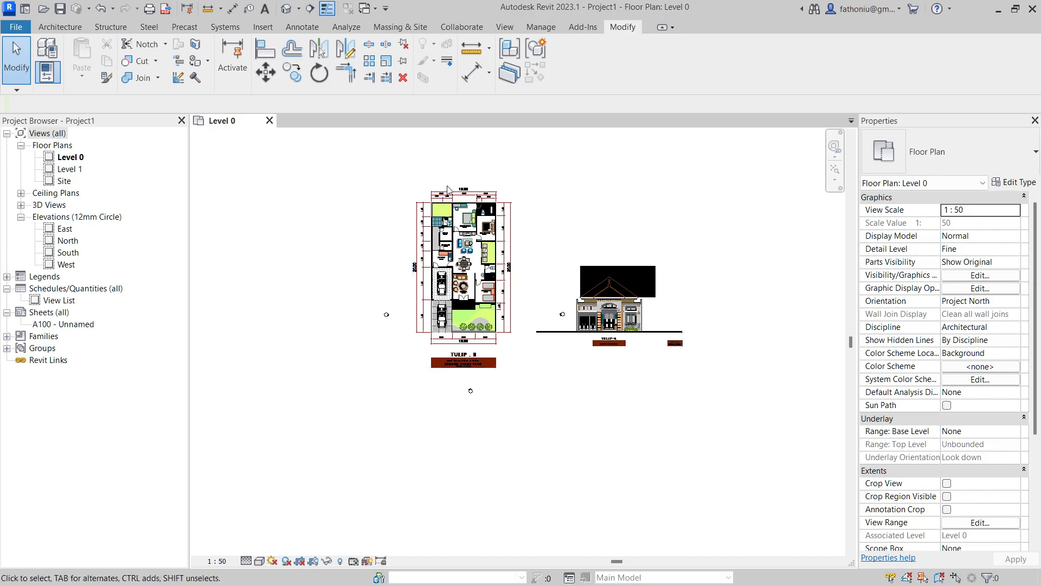
scroll(464, 206, up, 3)
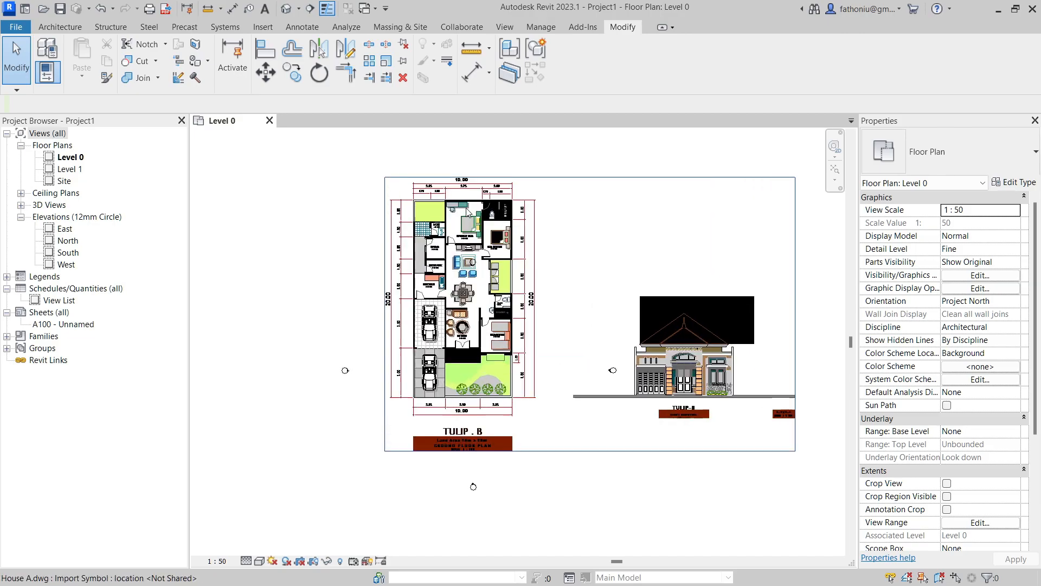
scroll(569, 241, down, 3)
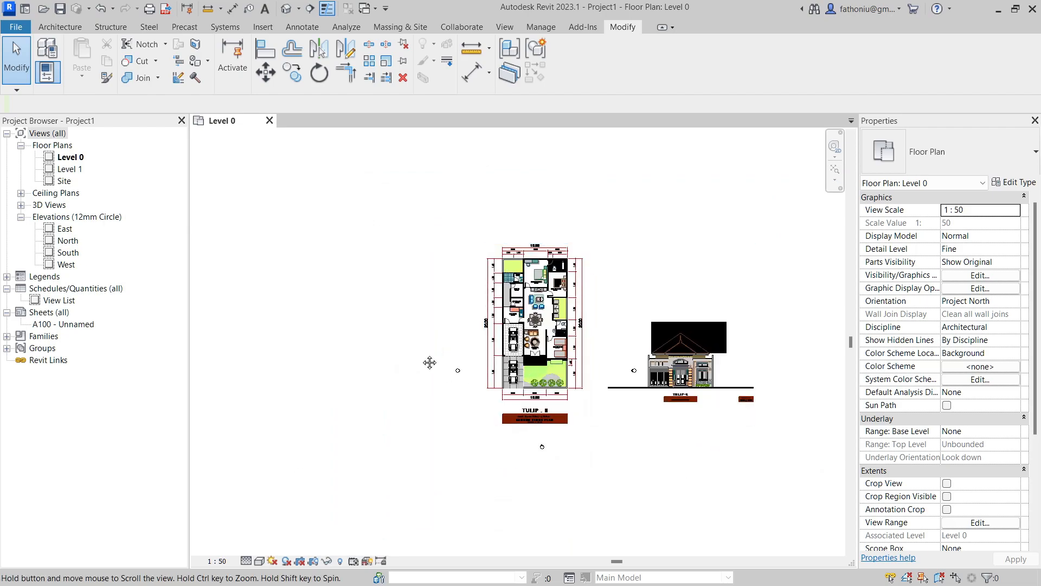
scroll(366, 330, down, 1)
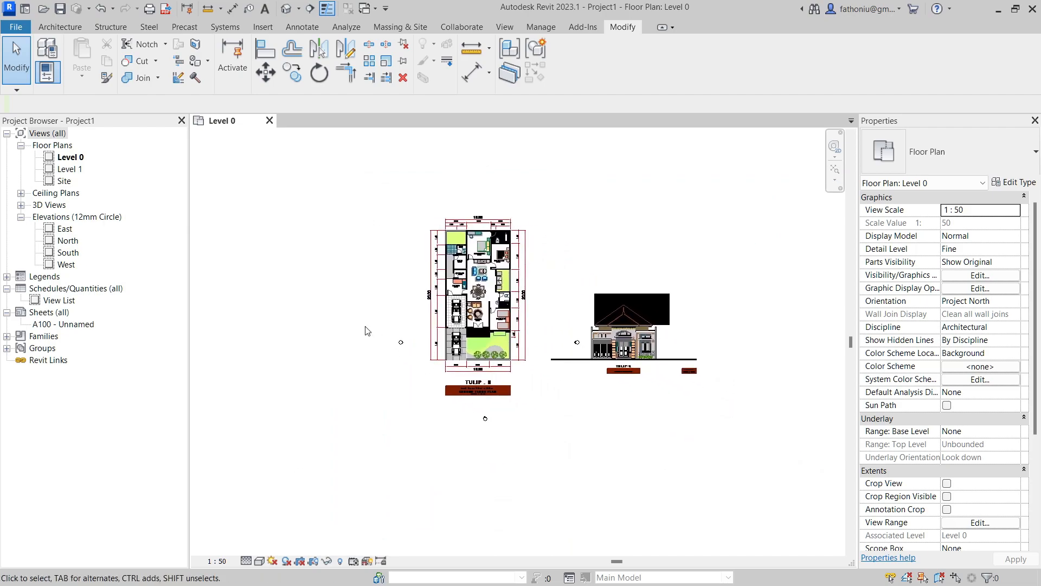
- Examine the House A.dwg import and the individual elevation markers placed around the ground floor plan
scroll(480, 279, up, 4)
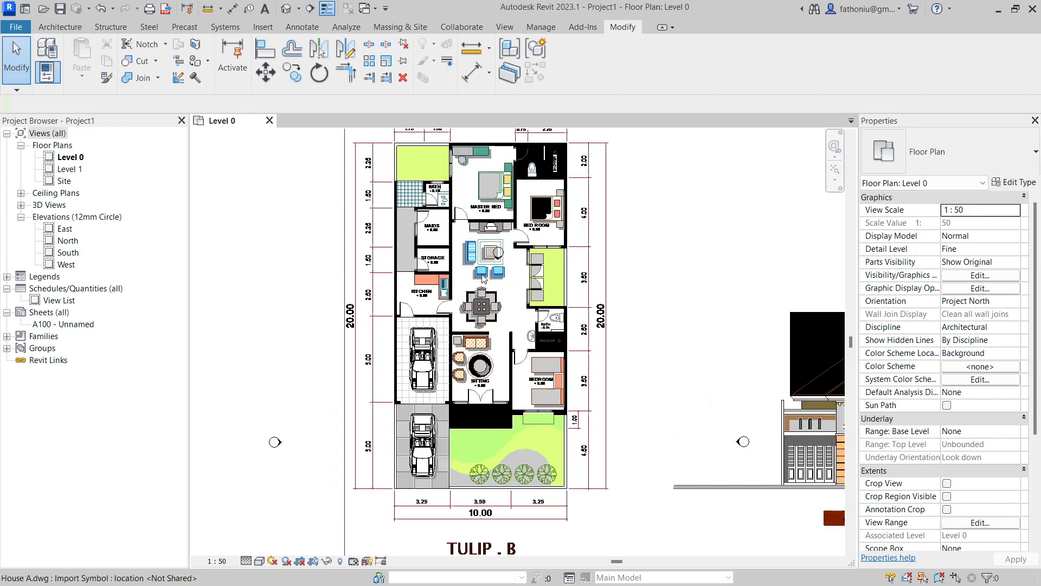
click(484, 274)
scroll(491, 282, down, 1)
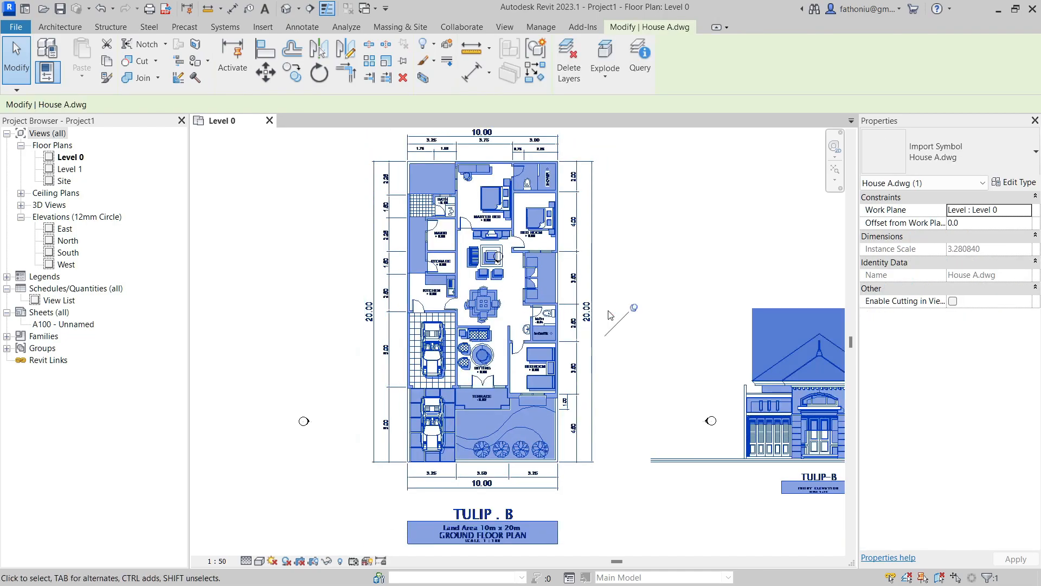
key(Escape)
scroll(517, 276, down, 2)
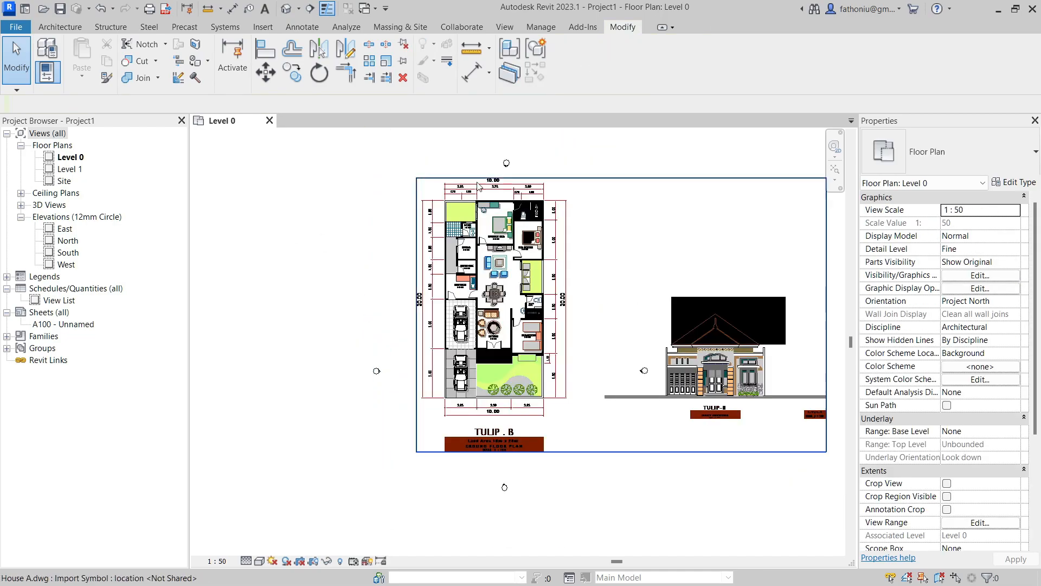
mouse_move(482, 147)
mouse_down()
mouse_move(507, 154)
mouse_move(522, 178)
mouse_up()
scroll(506, 163, up, 1)
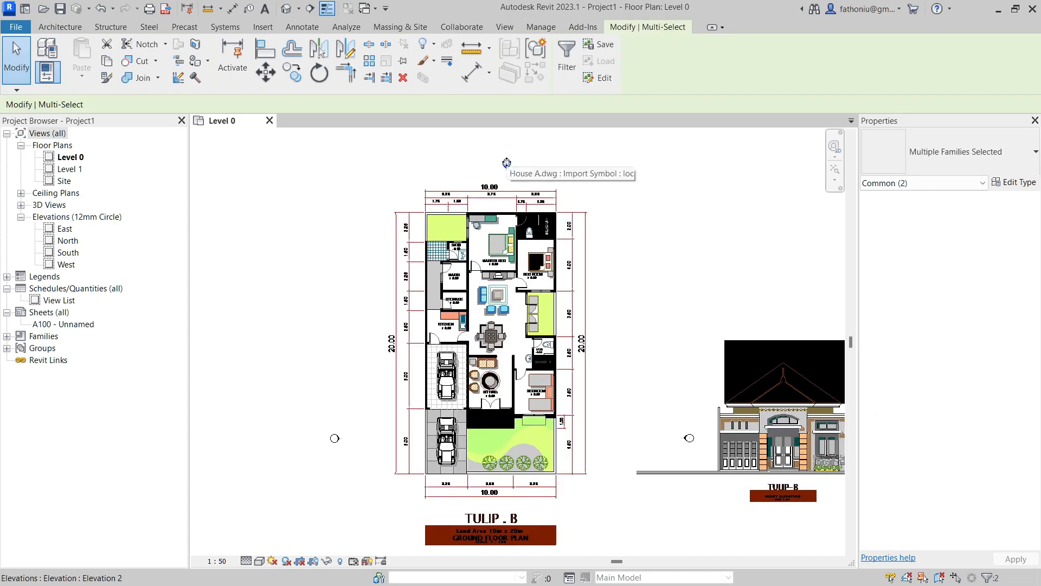
click(502, 161)
click(531, 166)
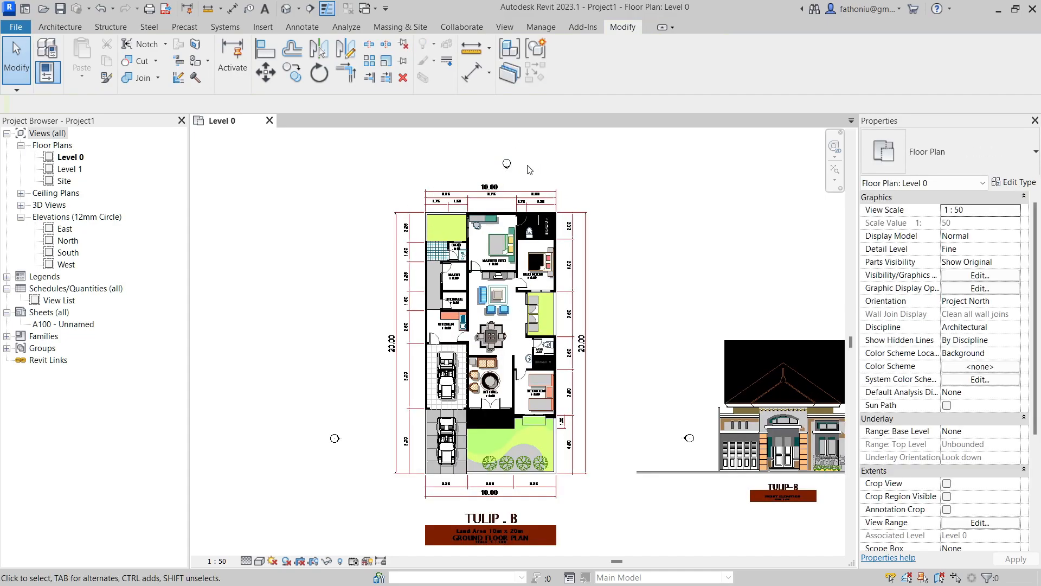
click(507, 163)
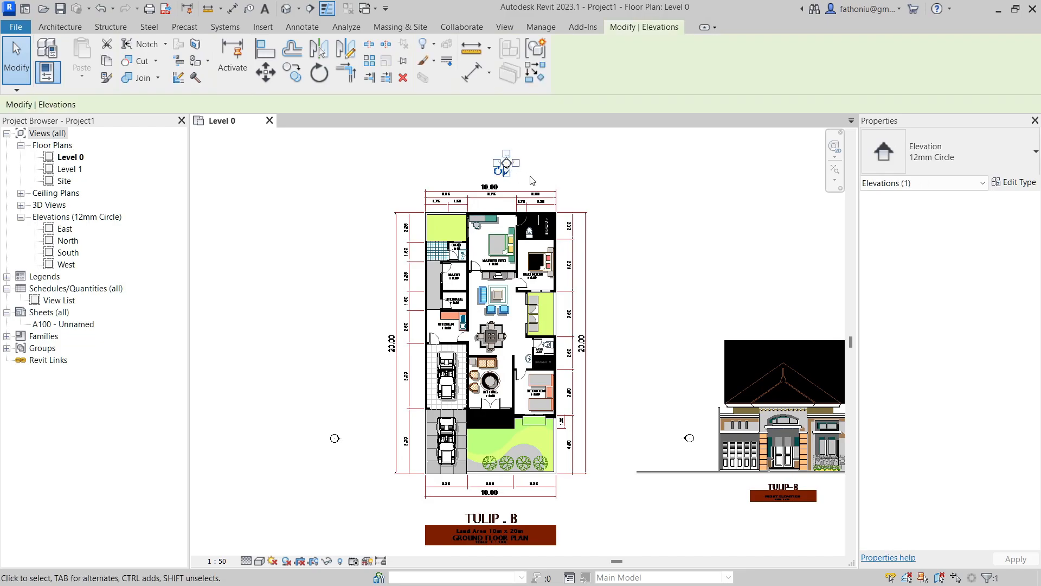
click(551, 168)
scroll(592, 347, down, 2)
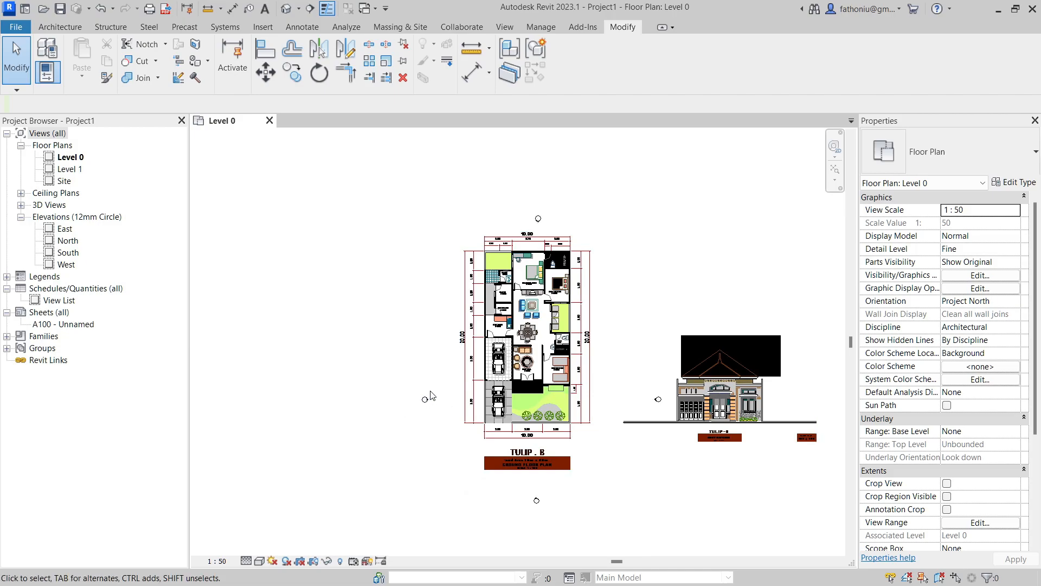
click(424, 401)
click(426, 427)
- Crop the Level 0 view to the ground floor plan and its dimensions, keeping the crop region hidden
middle_drag(448, 426, 379, 403)
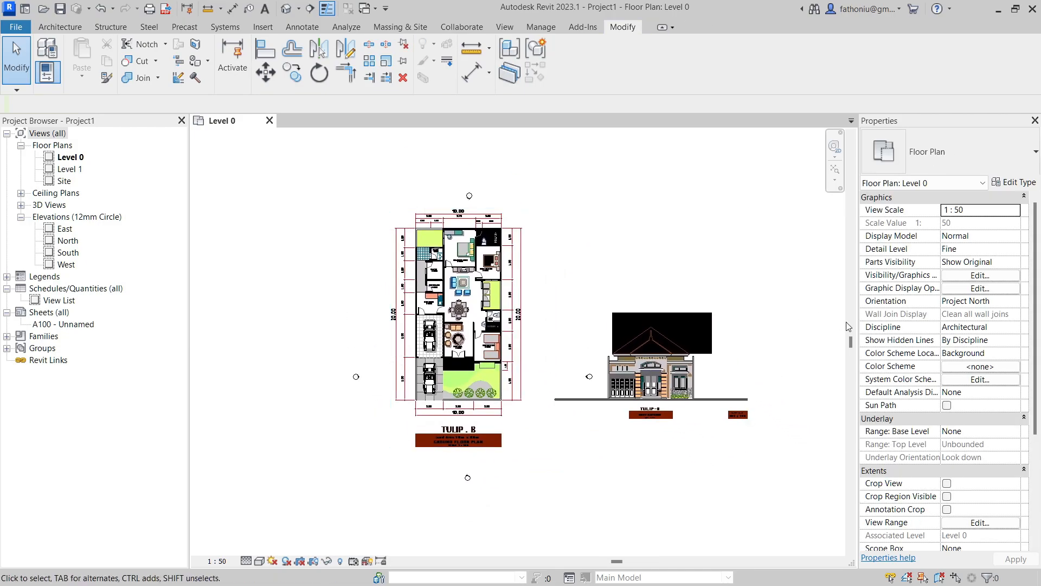
click(947, 484)
click(948, 497)
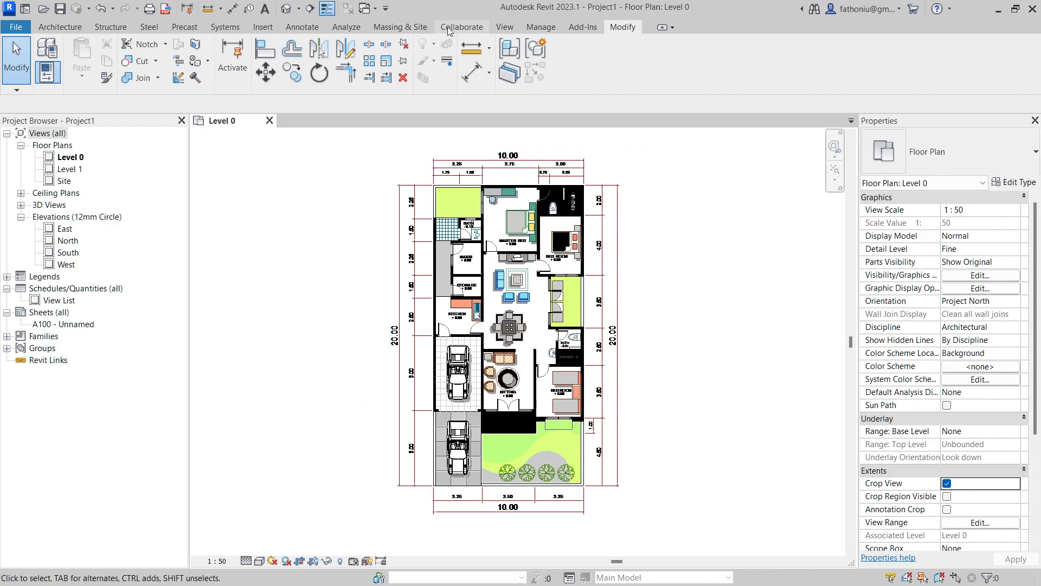
scroll(482, 397, down, 2)
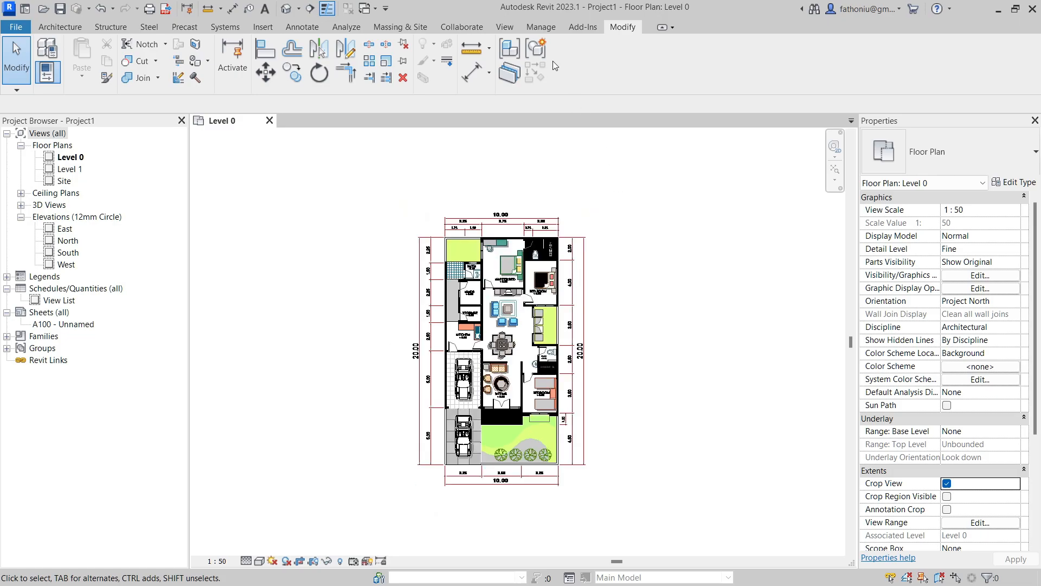
click(478, 235)
click(720, 353)
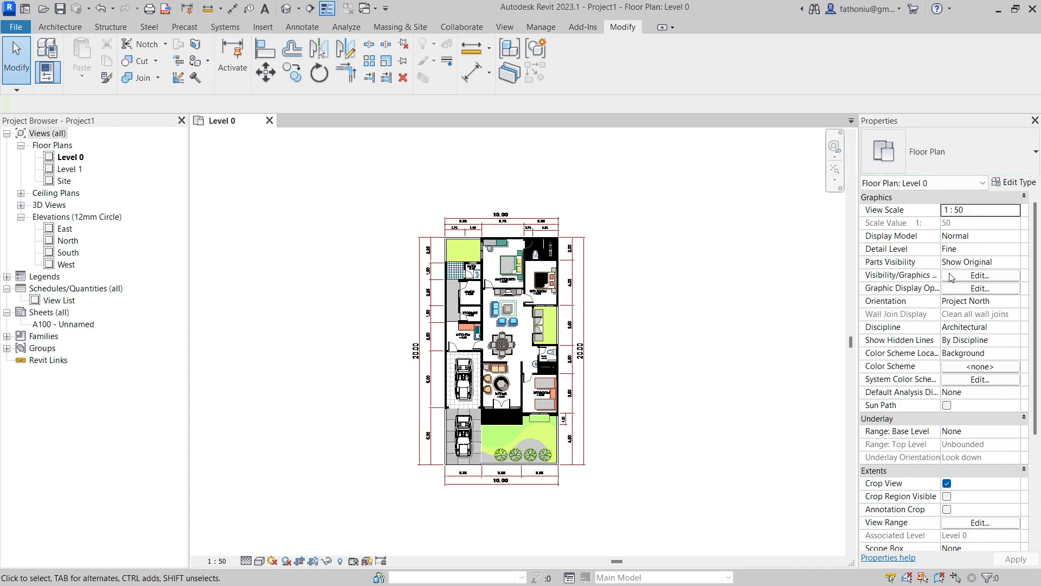
- Display the imported House A.dwg in halftone through the Level 0 visibility and graphics overrides
click(980, 275)
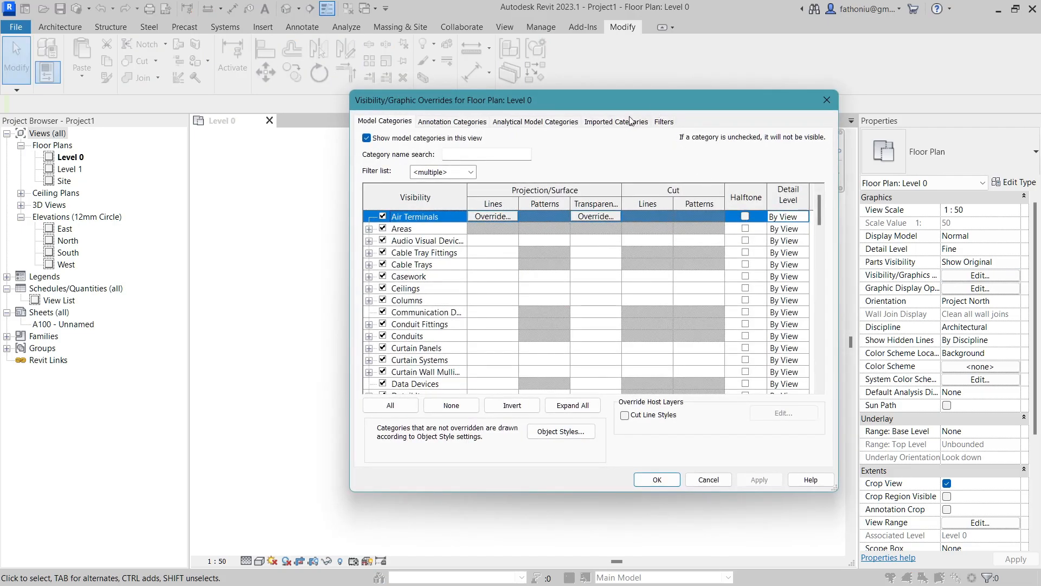
click(601, 125)
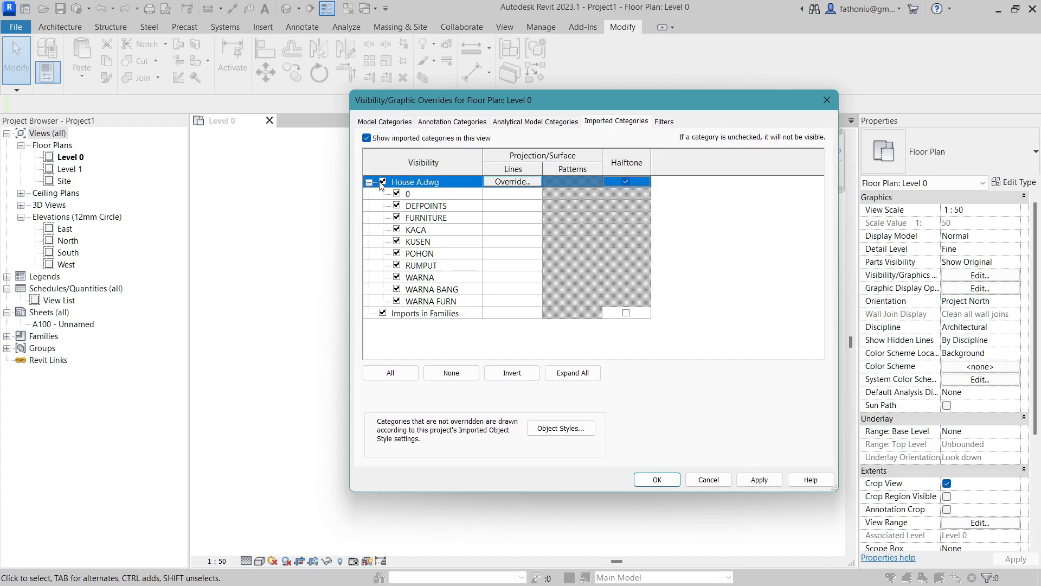
click(653, 476)
scroll(538, 316, up, 5)
scroll(603, 244, down, 5)
middle_drag(699, 259, 642, 259)
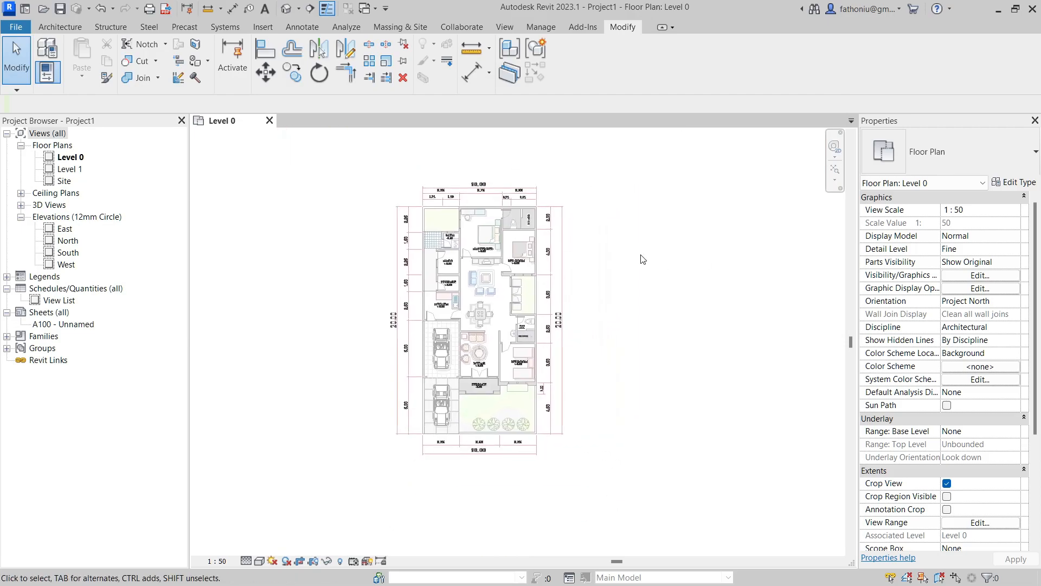
scroll(614, 248, up, 2)
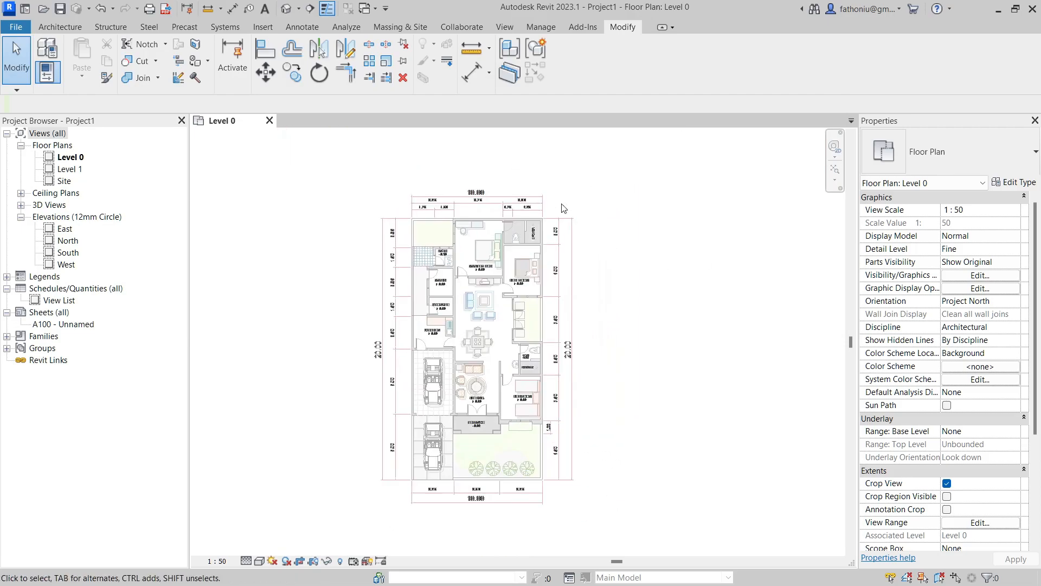
- Draw a vertical grid line along the plan's left boundary, from the lower 10.00 dimension to above the upper dimensions
click(69, 31)
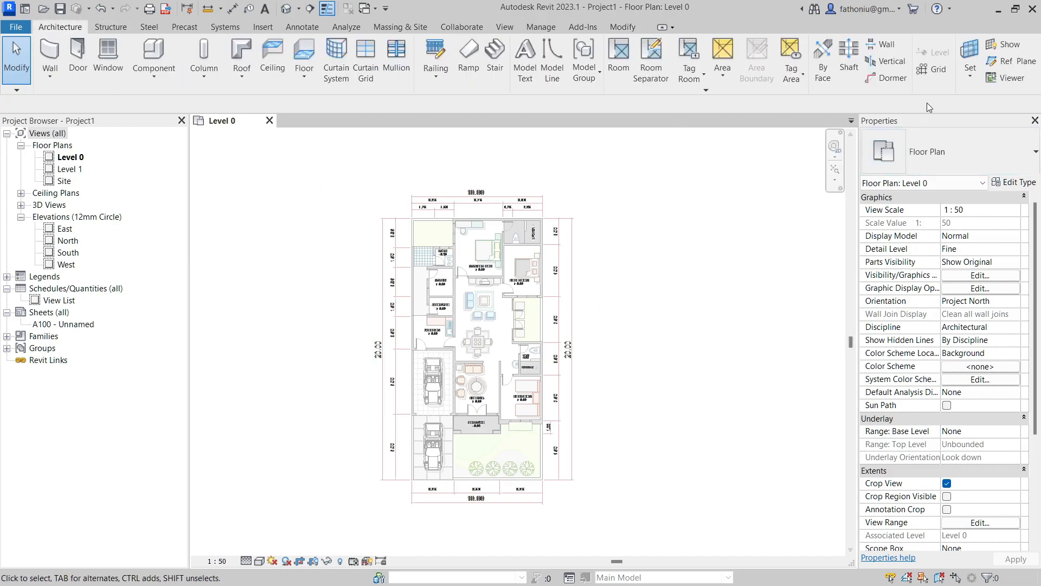
click(933, 71)
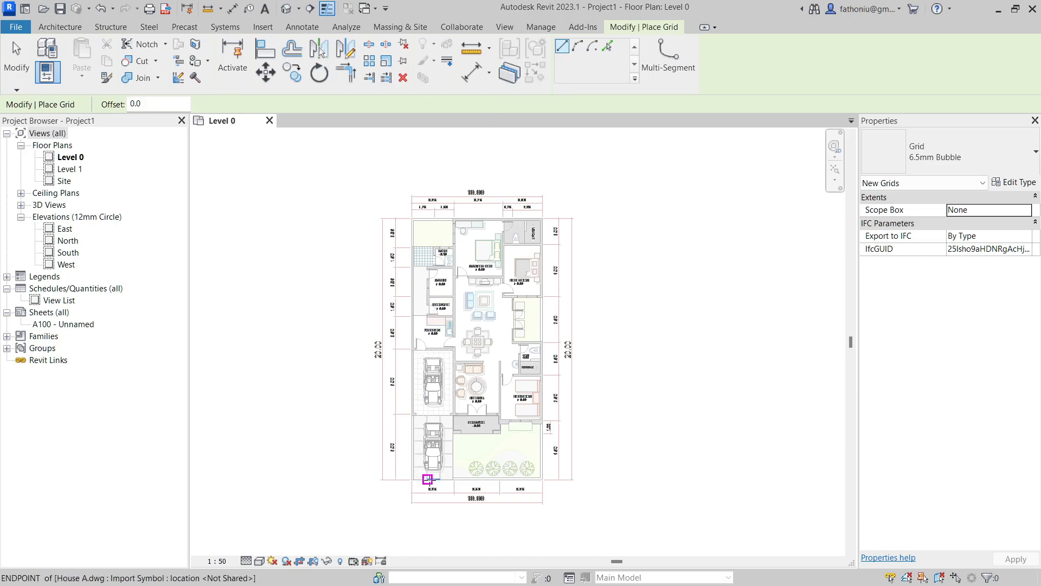
scroll(412, 503, up, 2)
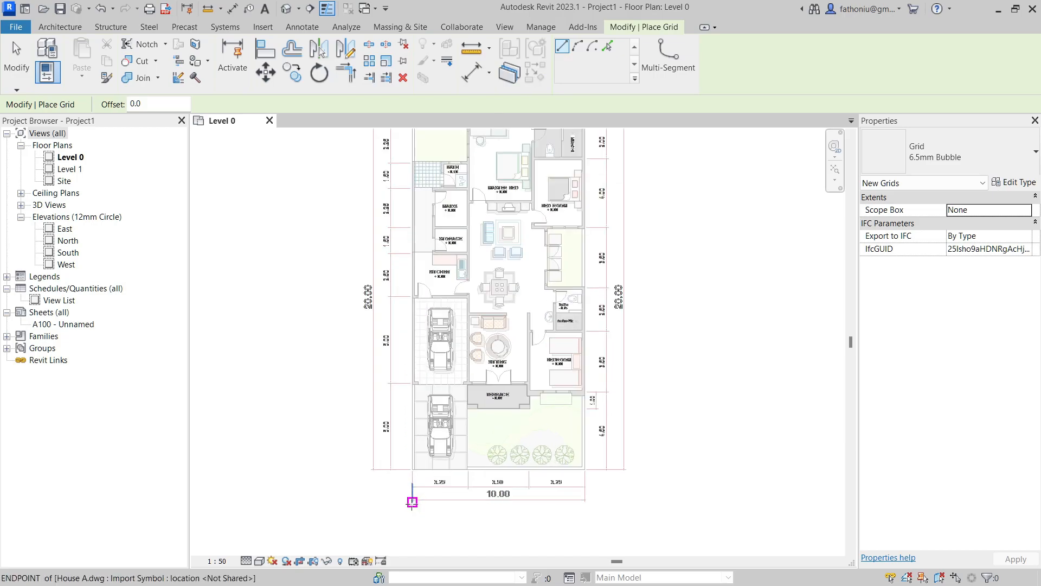
click(412, 502)
middle_drag(412, 182, 409, 415)
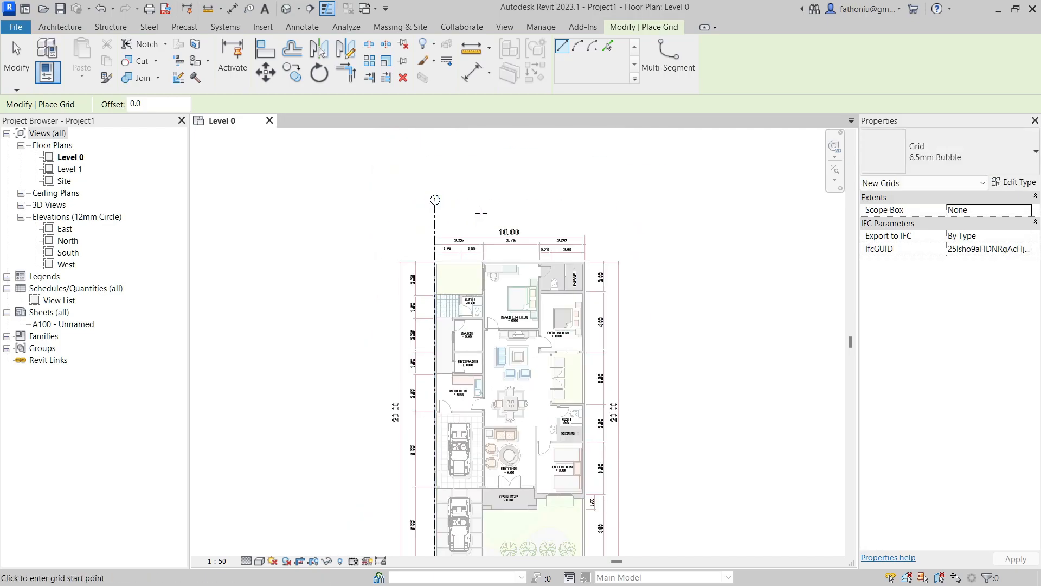
key(Escape)
key(Escape)
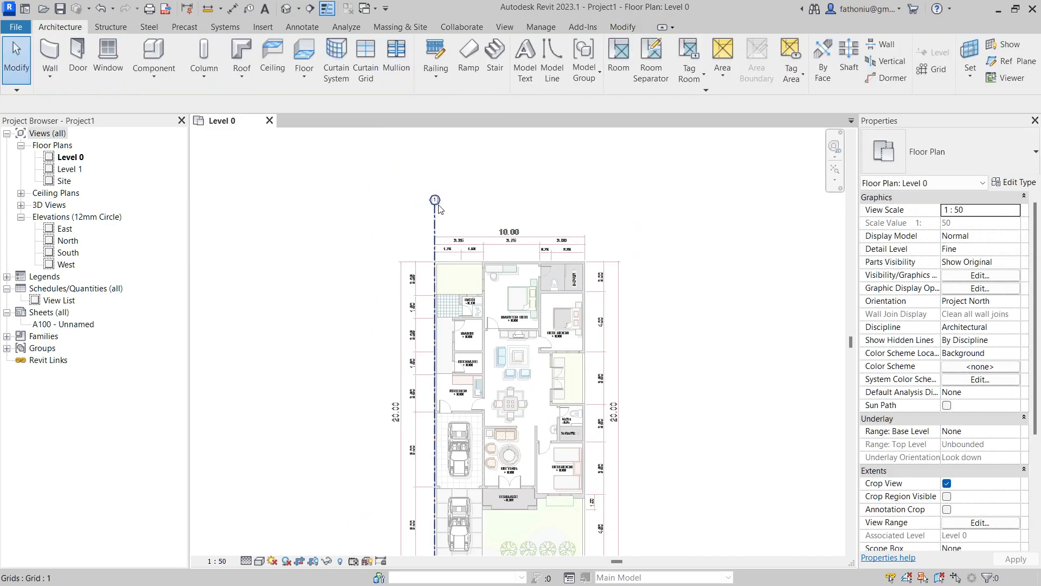
- Set the Level 0 view scale to 1:100
click(436, 220)
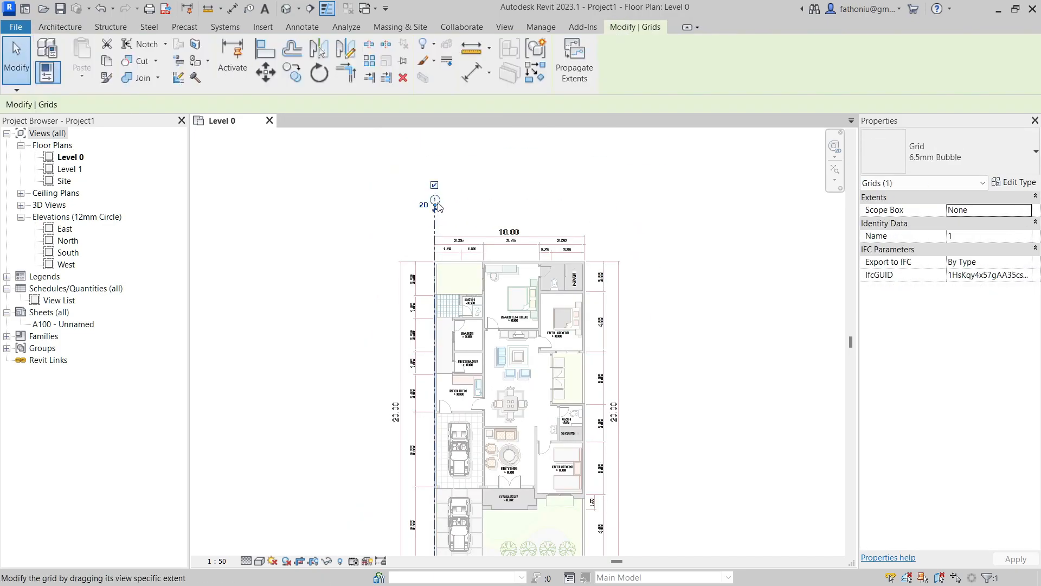
click(218, 561)
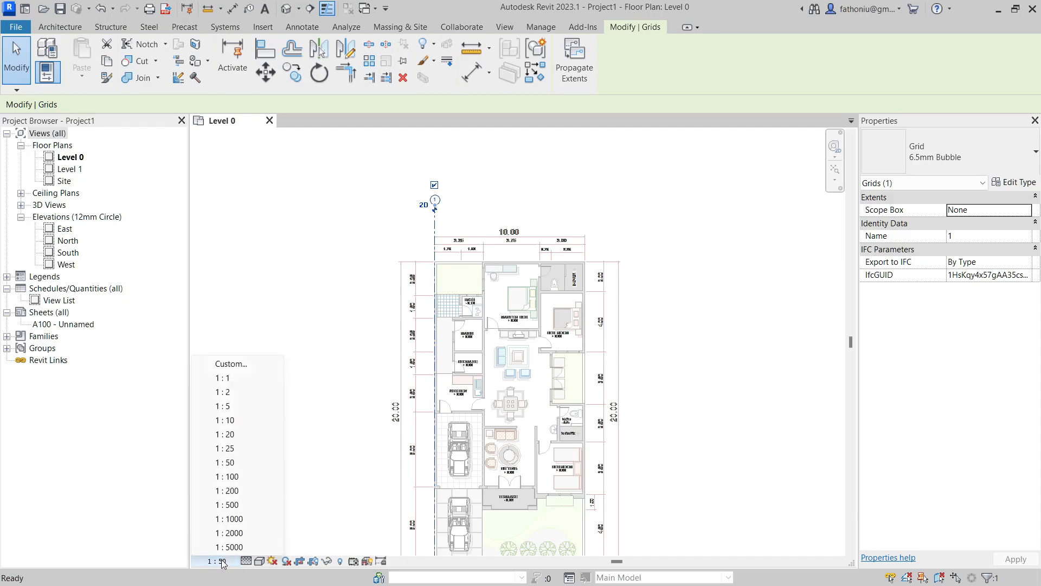
click(249, 480)
middle_drag(449, 460, 448, 403)
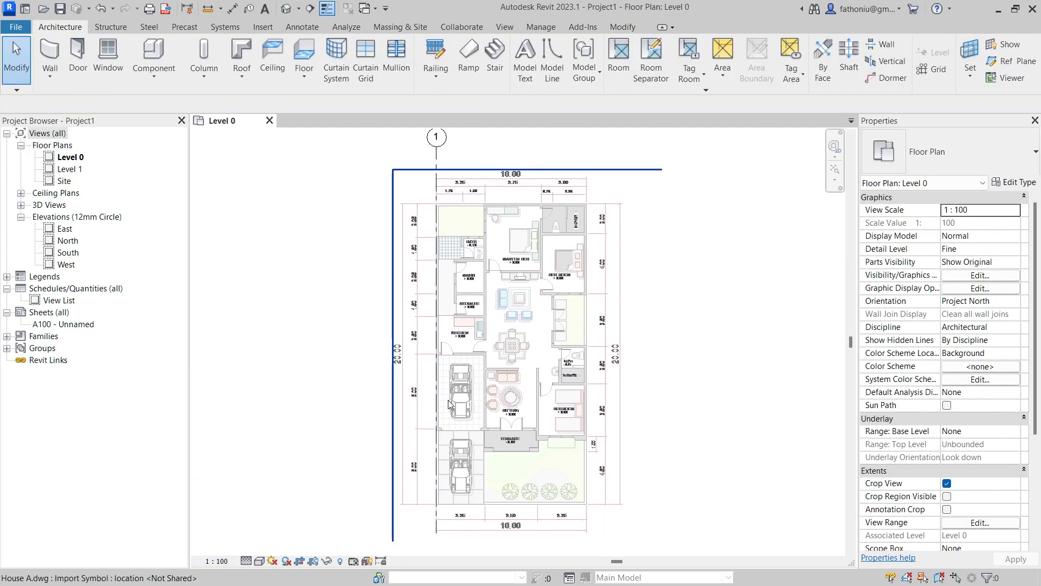
scroll(739, 392, down, 1)
scroll(738, 391, up, 2)
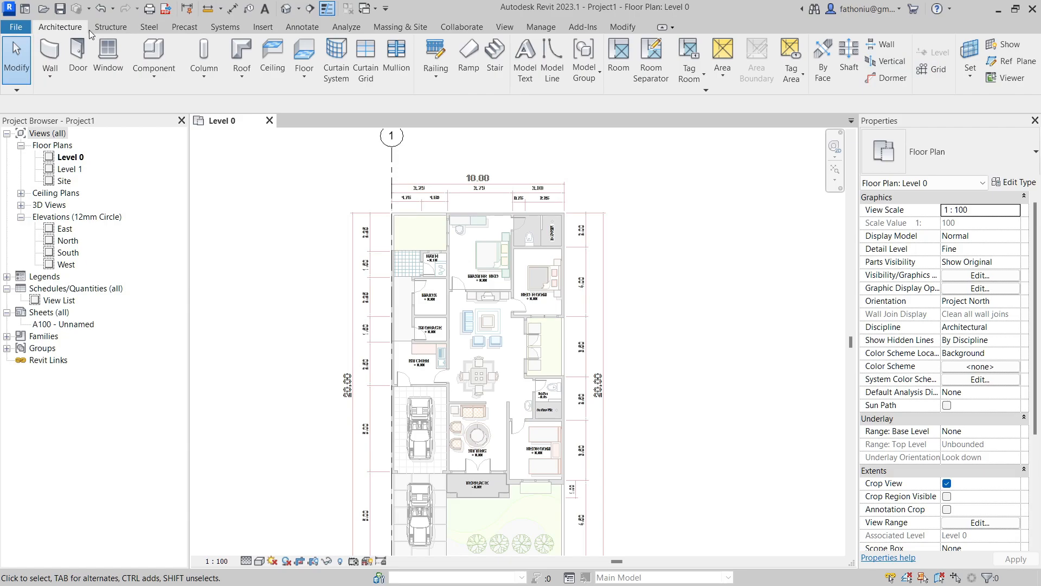
- Create a second vertical grid with Pick Lines from the upper dimension extension line between 3.25 and 3.75
click(111, 27)
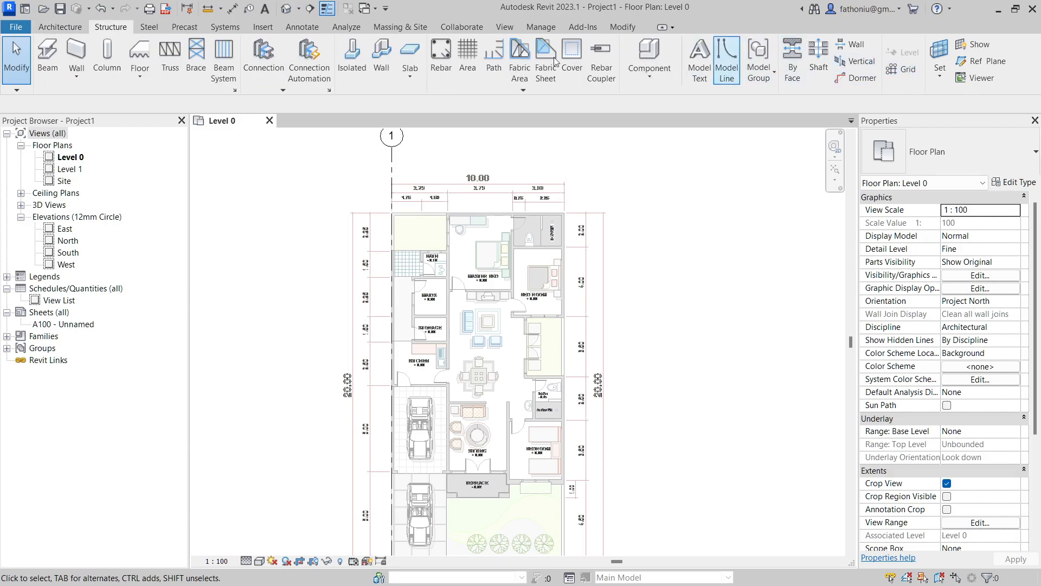
click(70, 27)
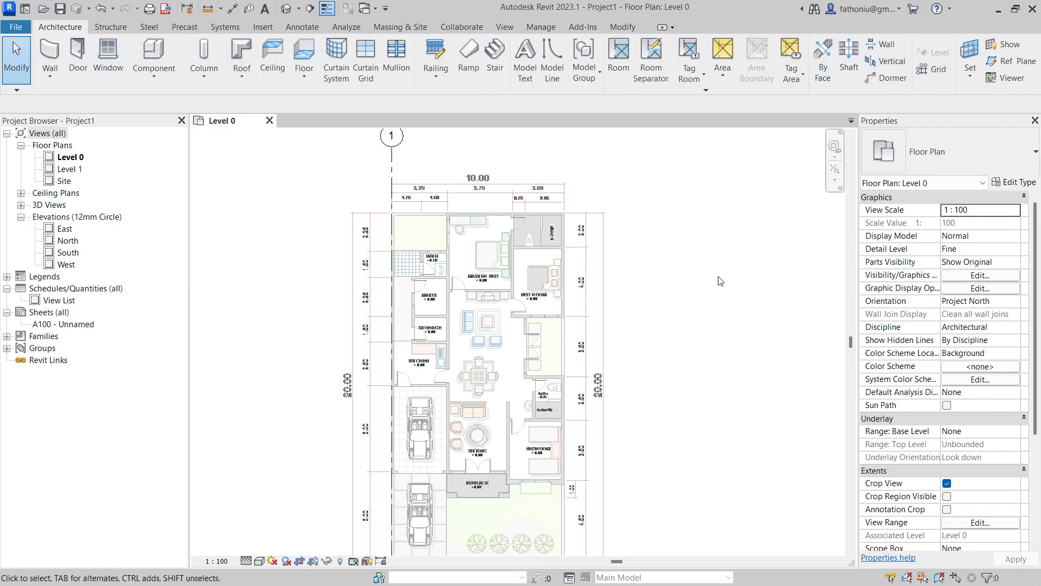
click(939, 69)
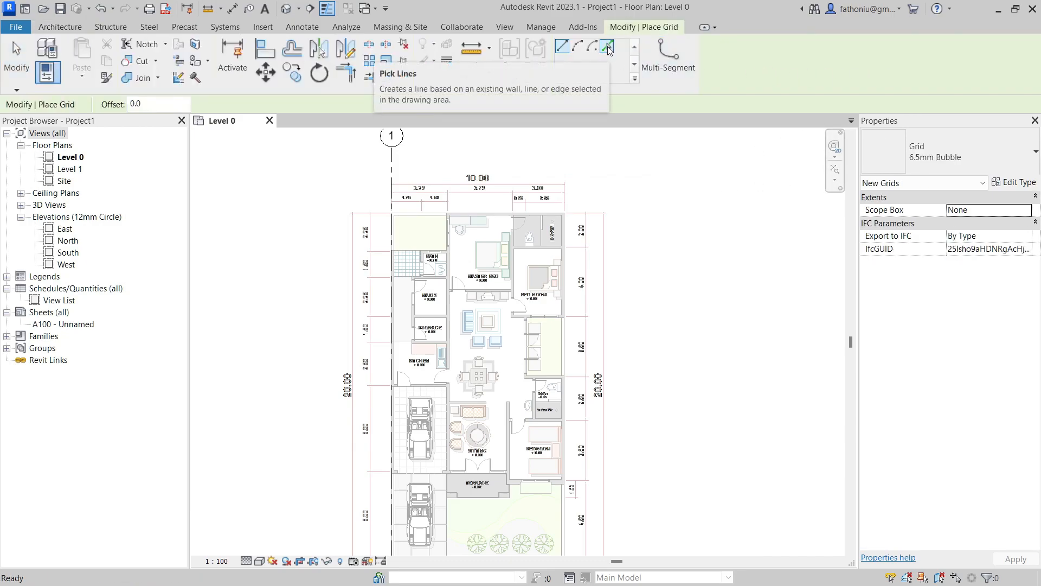
click(608, 47)
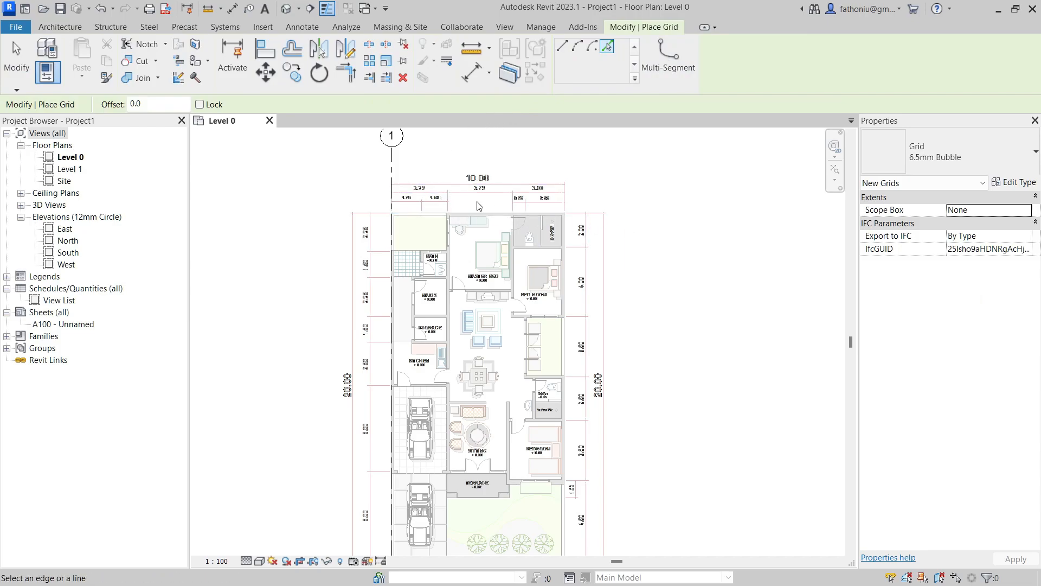
scroll(479, 207, up, 2)
click(440, 198)
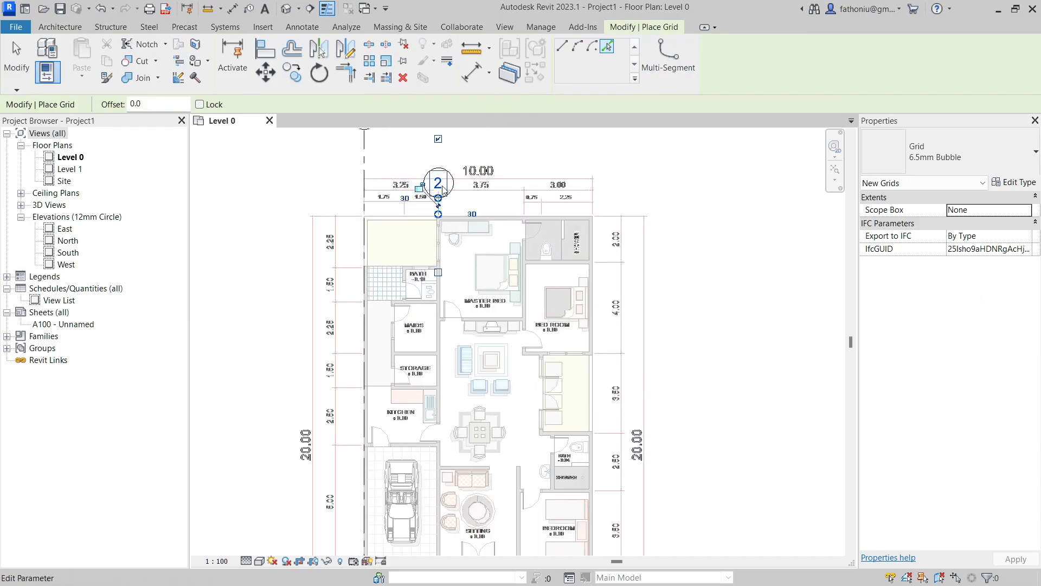
- Align grid 2's bubble with grid 1's and extend its lower end down beside the master bedroom
middle_drag(439, 198, 451, 291)
drag(450, 291, 451, 221)
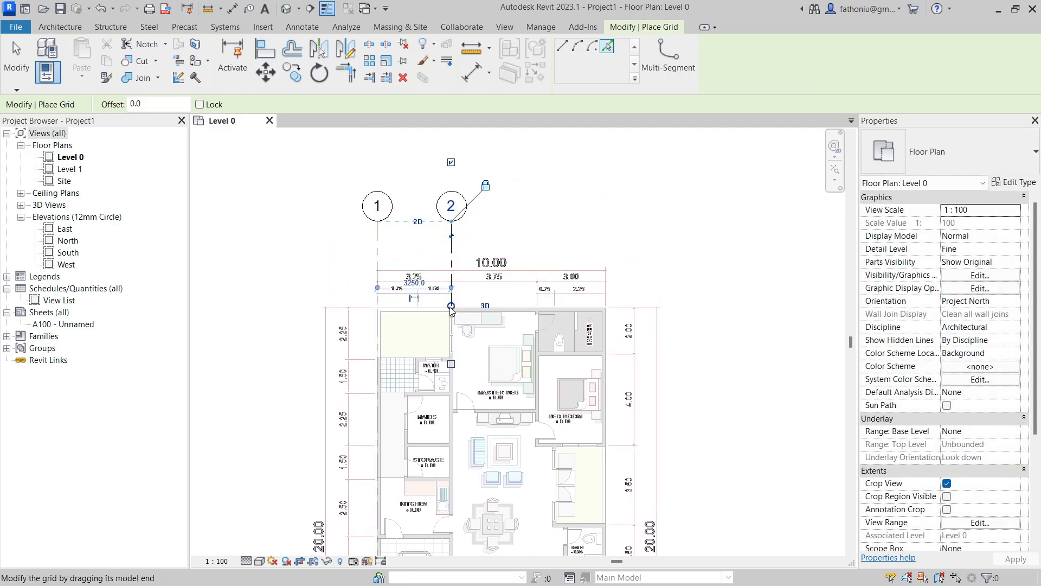
drag(451, 306, 452, 351)
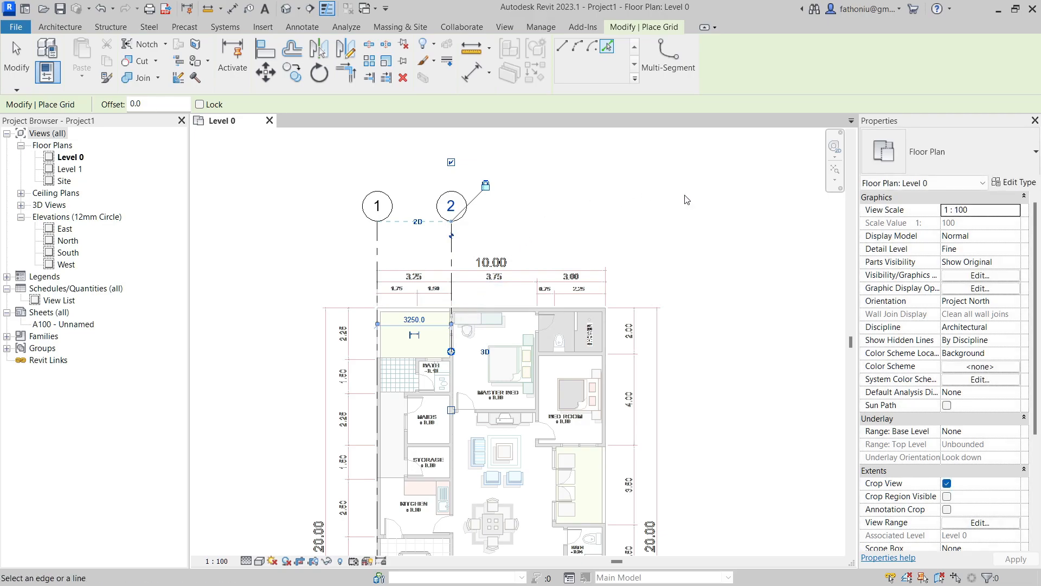
key(Escape)
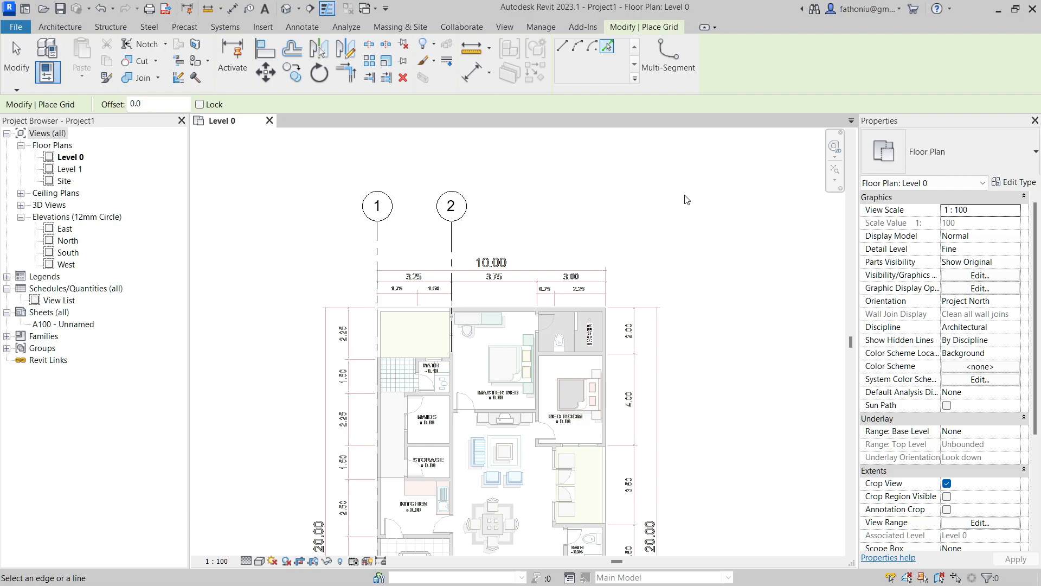
middle_drag(685, 197, 701, 176)
middle_drag(718, 433, 744, 330)
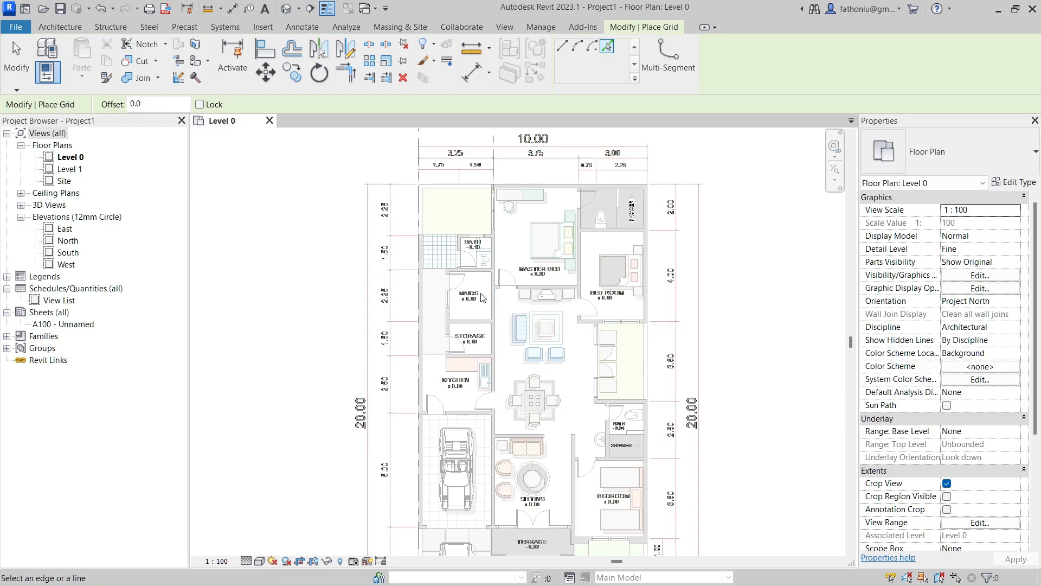
middle_drag(736, 294, 700, 272)
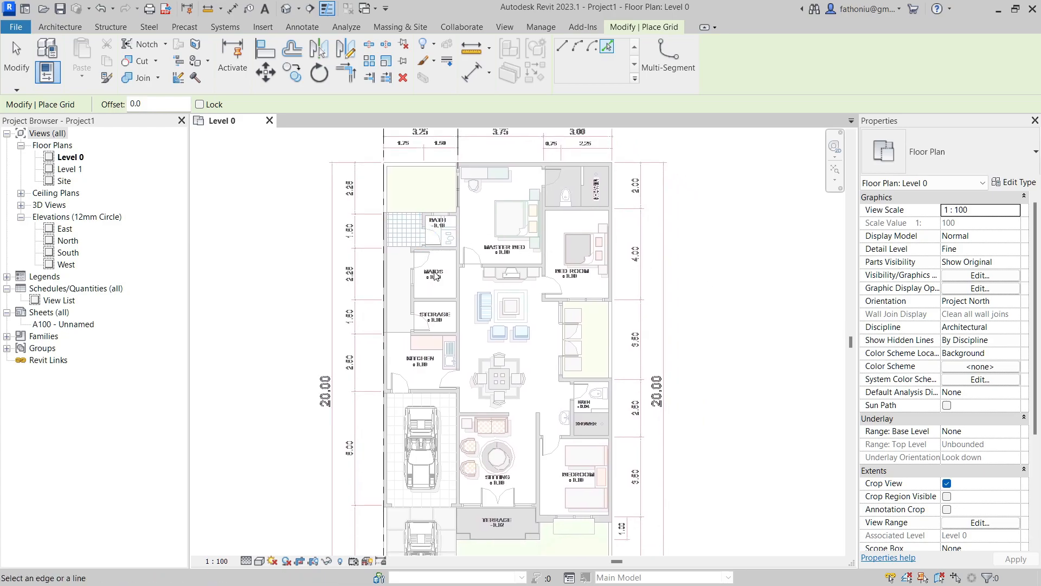
middle_drag(706, 263, 708, 382)
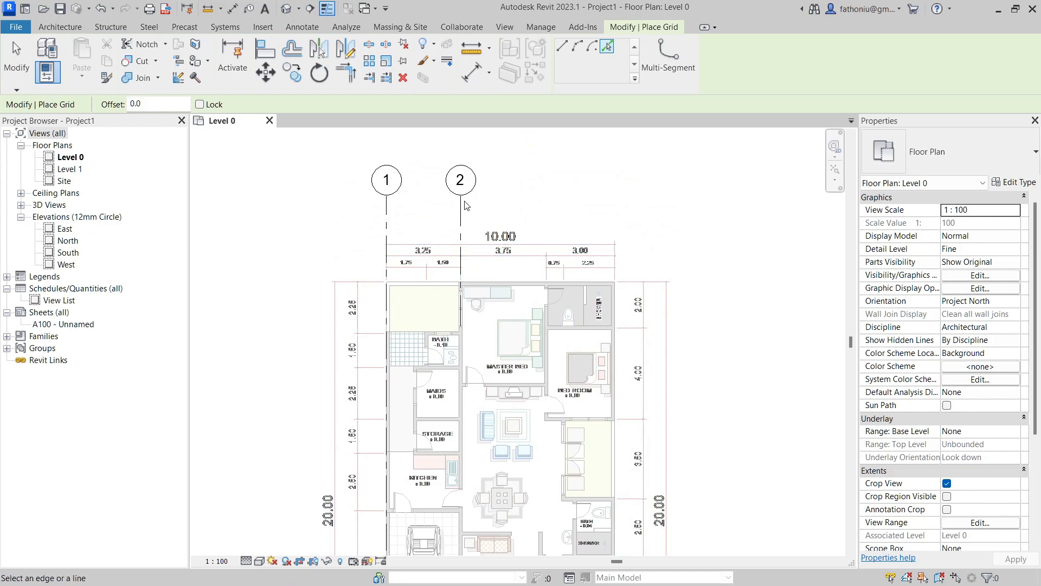
- Create a third vertical grid with Pick Lines from the extension line between the upper 3.75 and 3.00 dimensions, aligning its bubble with grid 2's
middle_drag(515, 204, 511, 199)
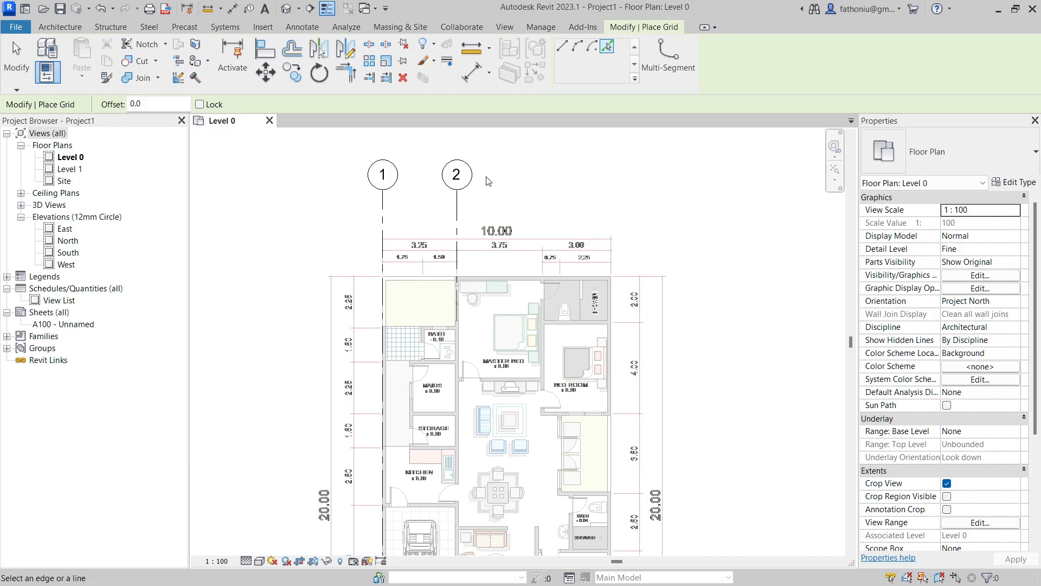
middle_drag(563, 200, 558, 189)
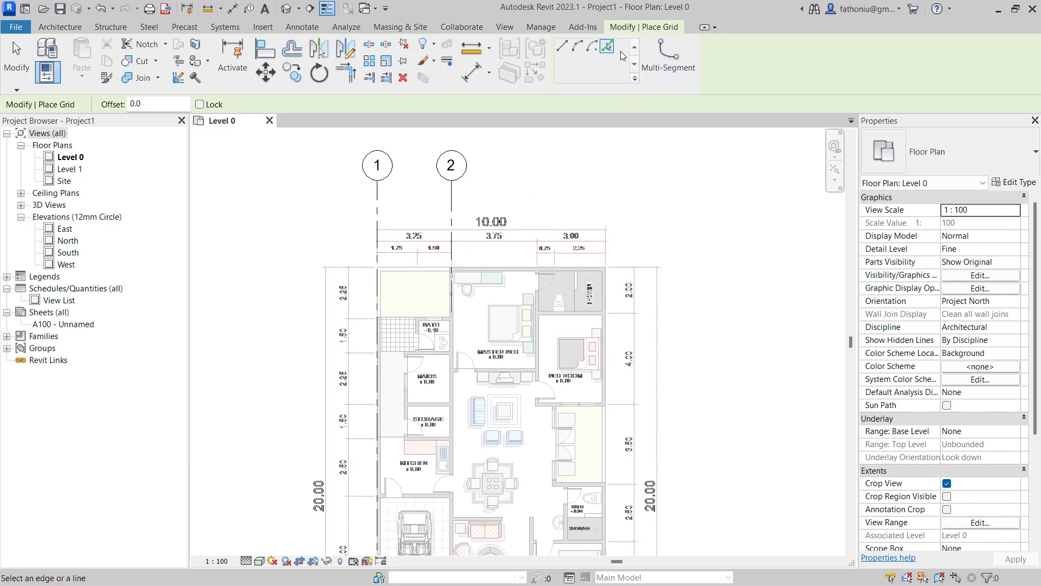
click(609, 45)
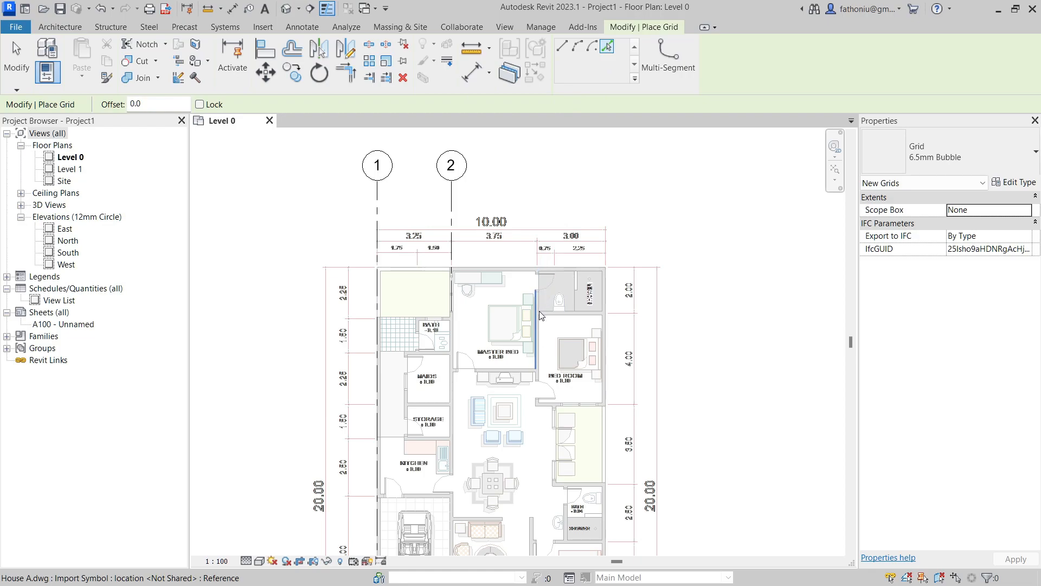
click(539, 256)
drag(537, 255, 537, 185)
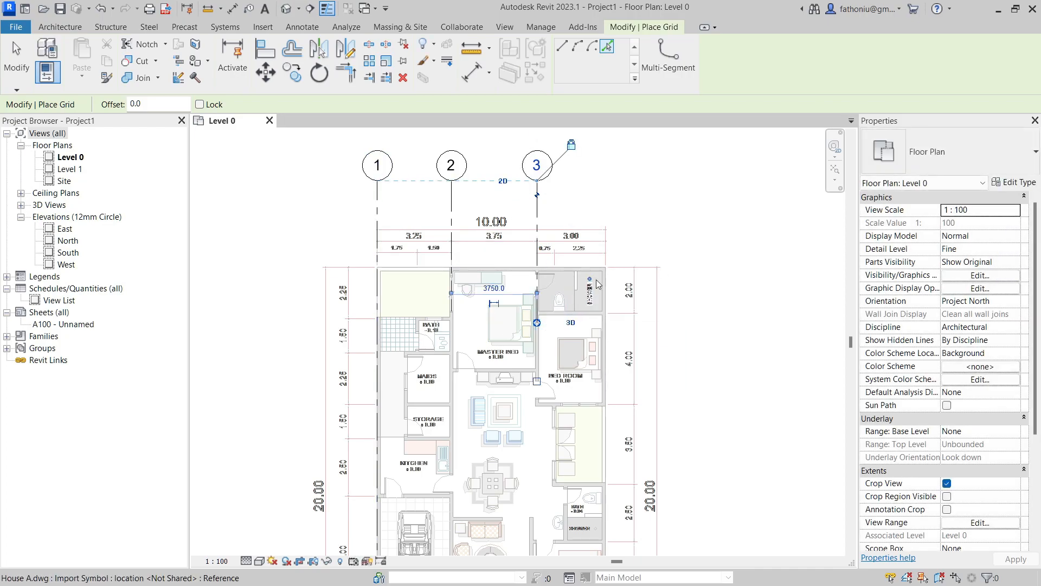
- Create a fourth vertical grid from the extension line at the plan's upper-right corner, aligning its bubble with the others and extending its lower end
scroll(638, 211, down, 1)
mouse_move(636, 209)
middle_down()
mouse_move(646, 135)
mouse_move(646, 174)
mouse_move(635, 218)
mouse_move(625, 217)
middle_up()
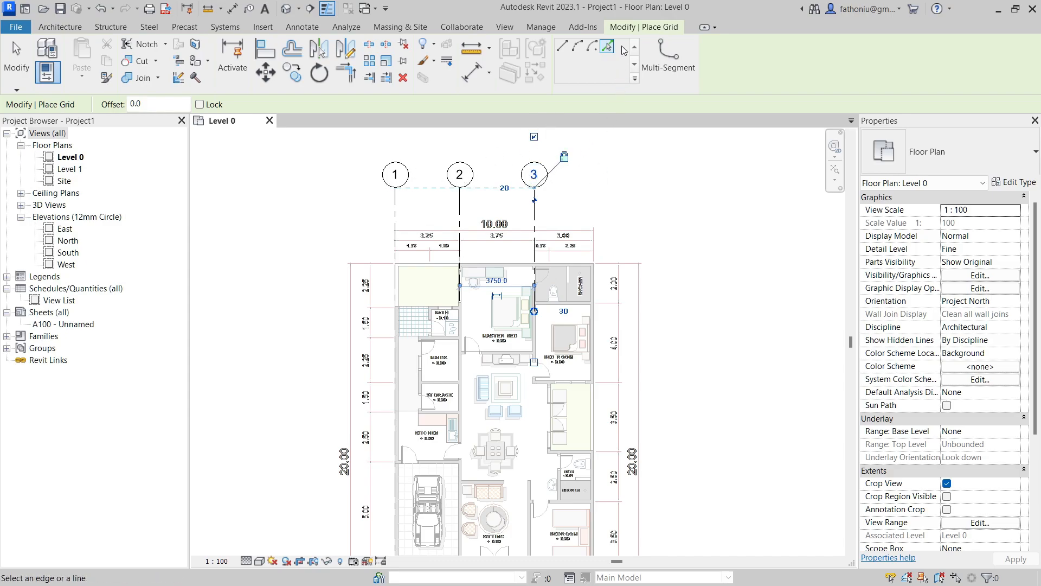
click(593, 235)
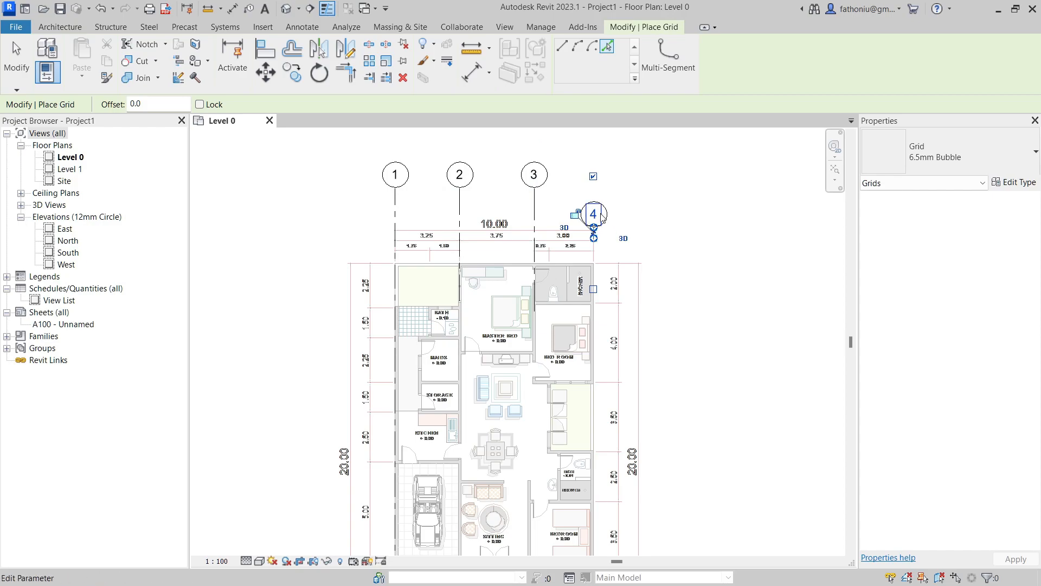
drag(594, 228, 593, 426)
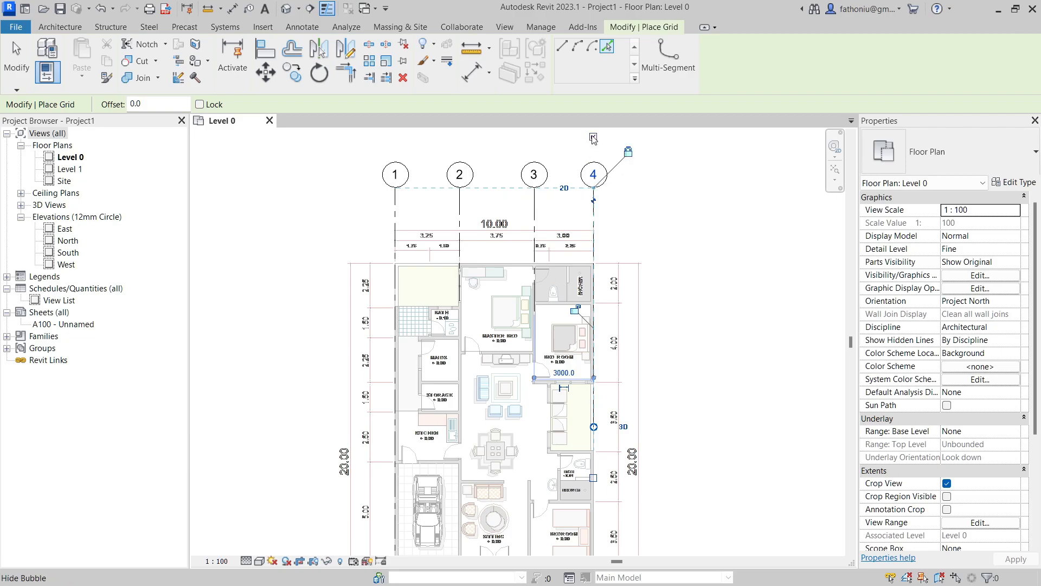
scroll(616, 242, down, 2)
middle_drag(469, 542, 494, 386)
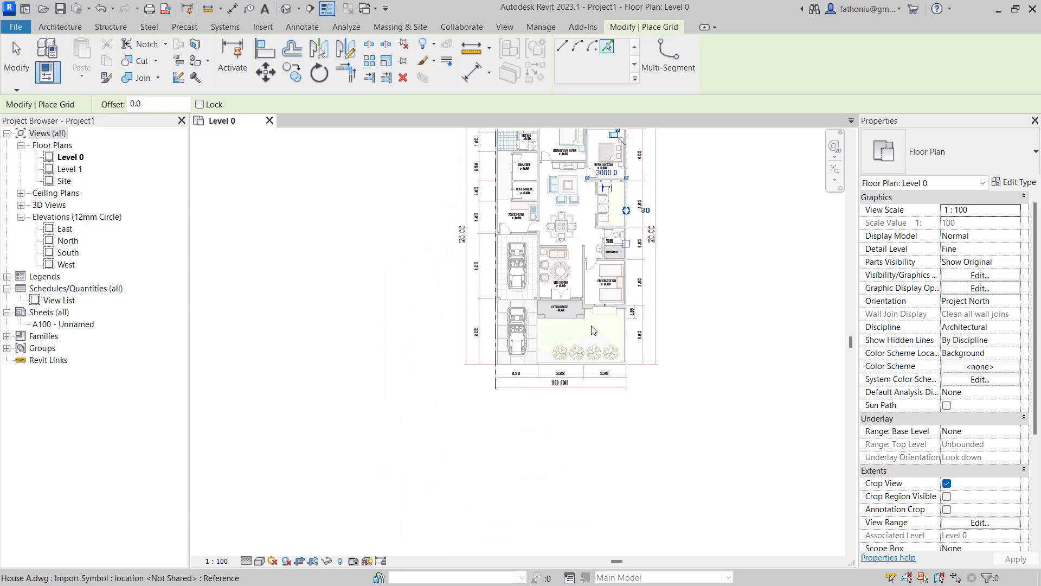
scroll(494, 386, up, 2)
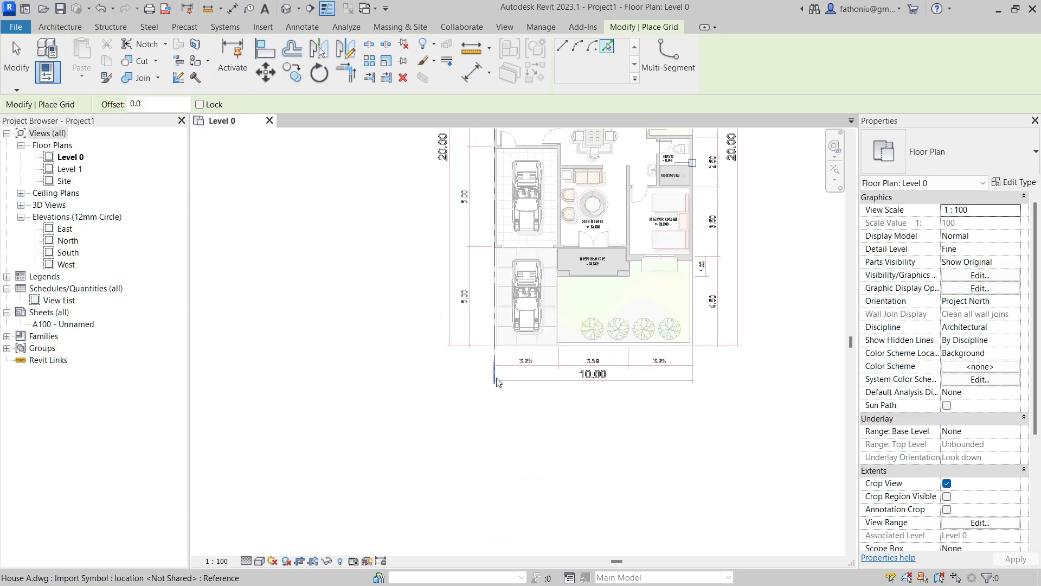
click(493, 374)
key(ctrl+z)
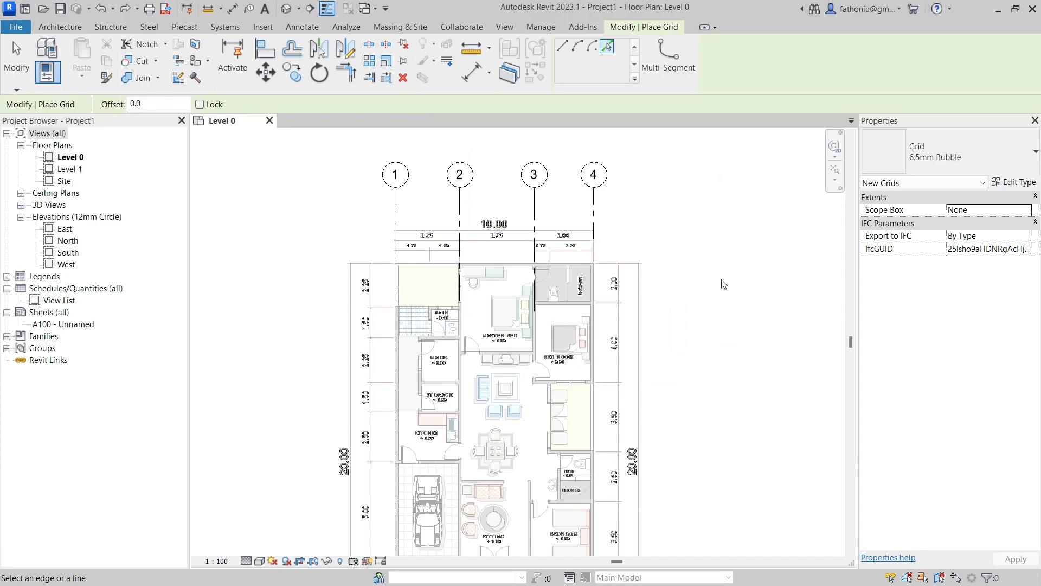
- Exit grid placement, add an elbow to grid 1's upper end and shift its bubble to the left
scroll(722, 279, down, 1)
middle_drag(727, 288, 731, 229)
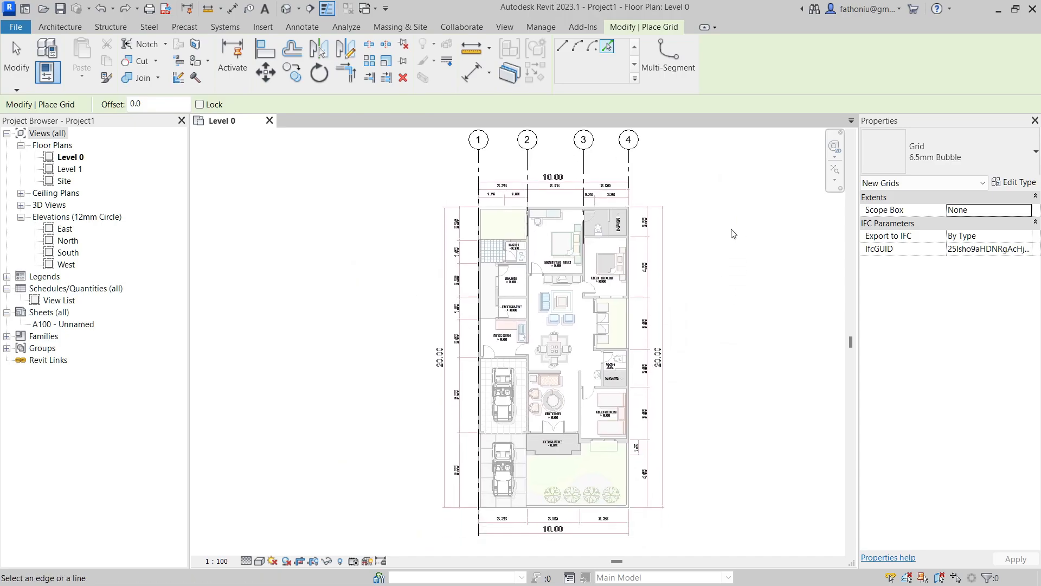
key(Escape)
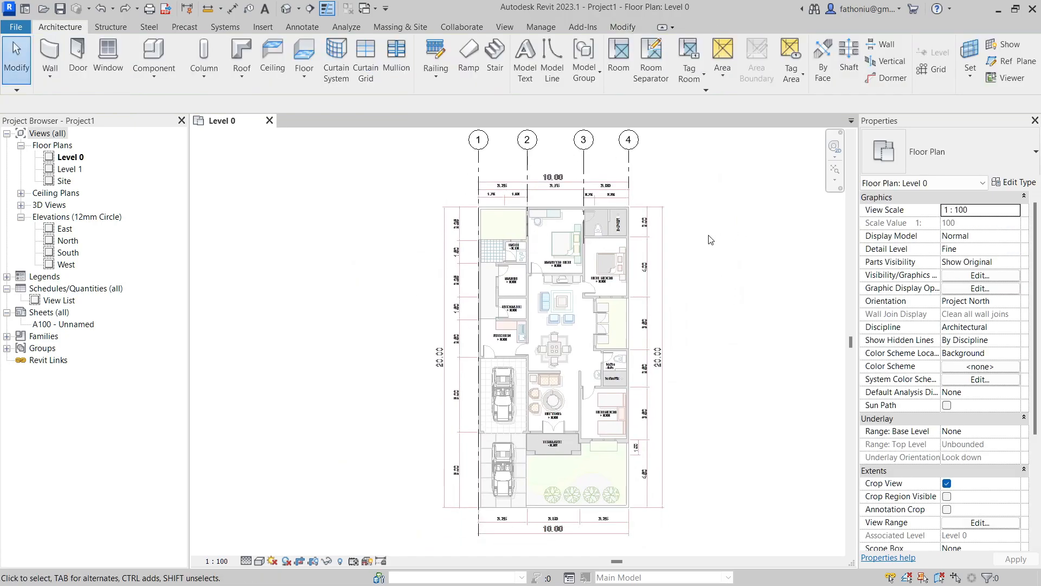
middle_drag(697, 223, 702, 293)
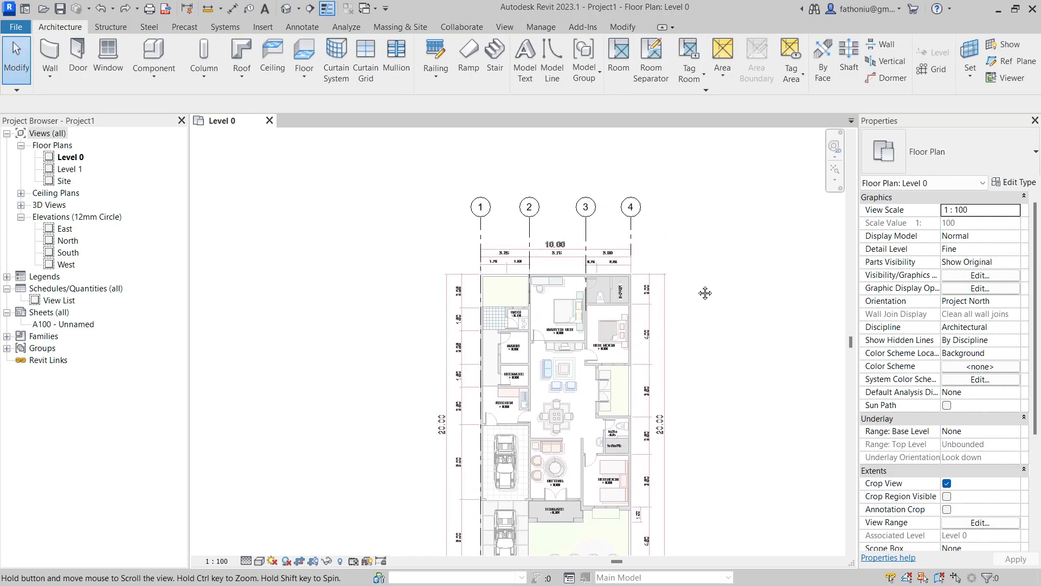
click(481, 224)
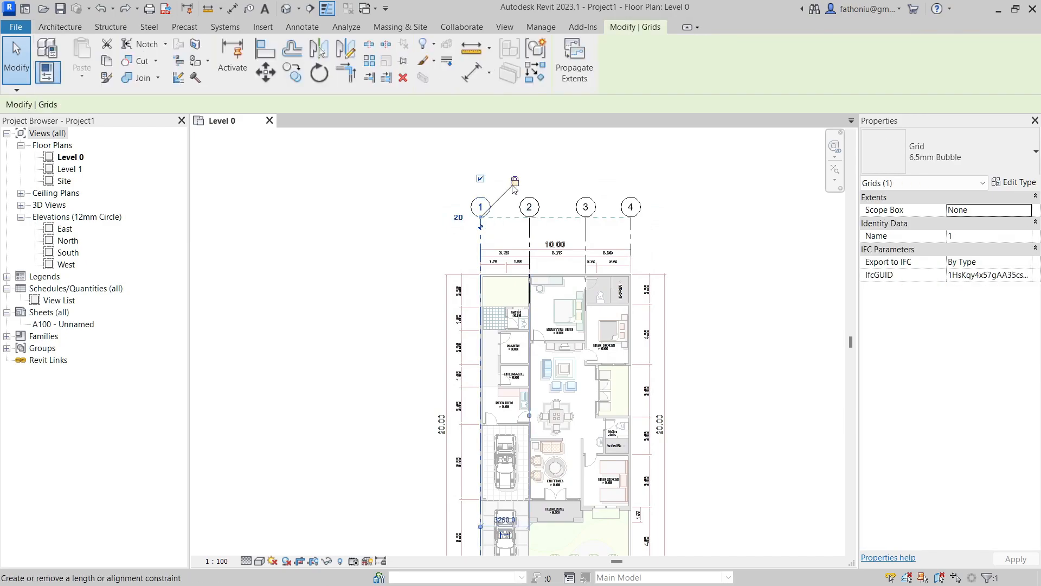
scroll(485, 229, up, 2)
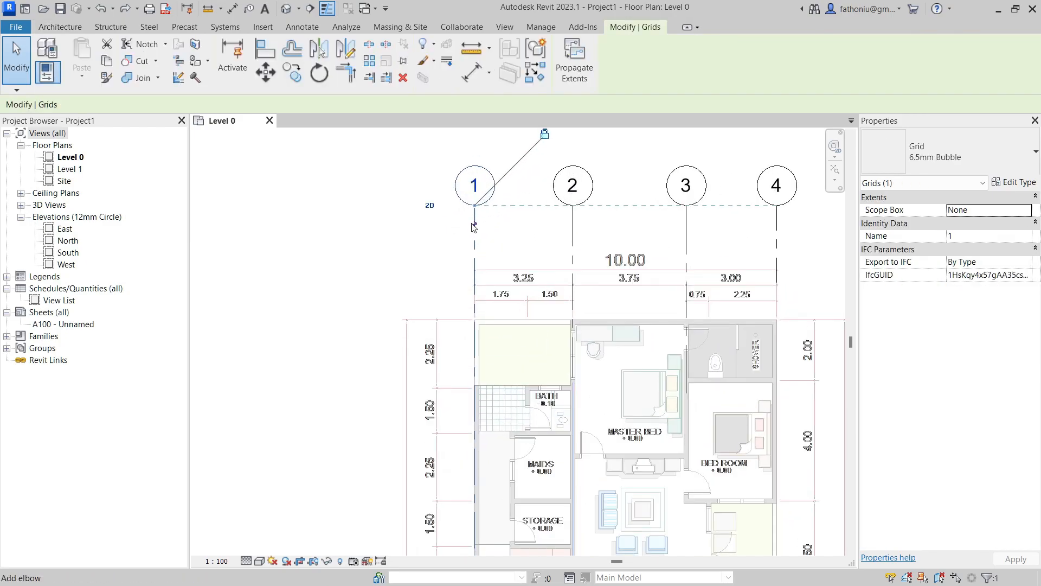
scroll(525, 237, down, 1)
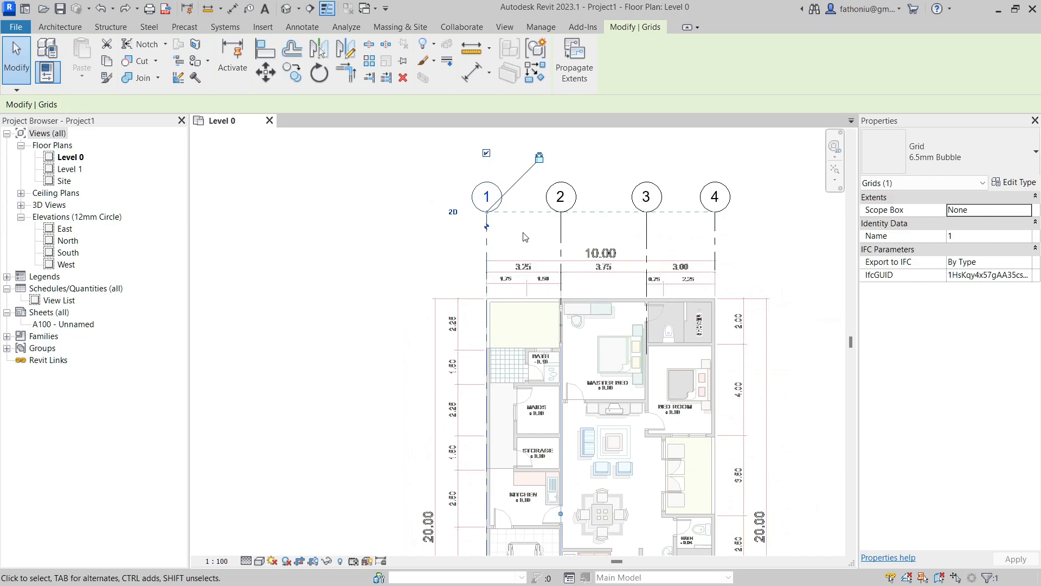
click(488, 228)
drag(500, 222, 472, 221)
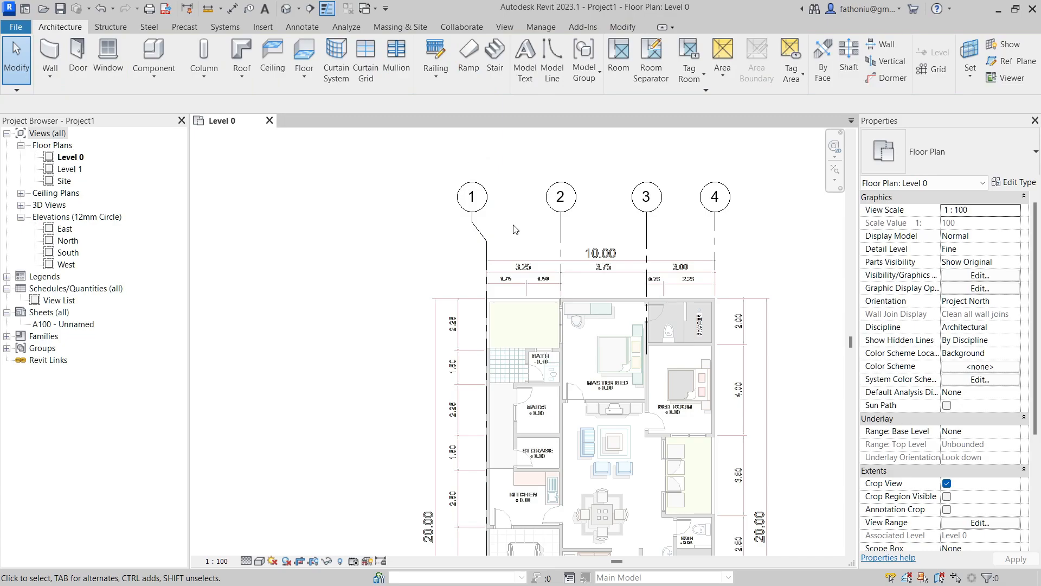
- Show the bubble at grid 1's lower end as well
scroll(540, 234, down, 2)
middle_drag(525, 347, 485, 247)
click(473, 440)
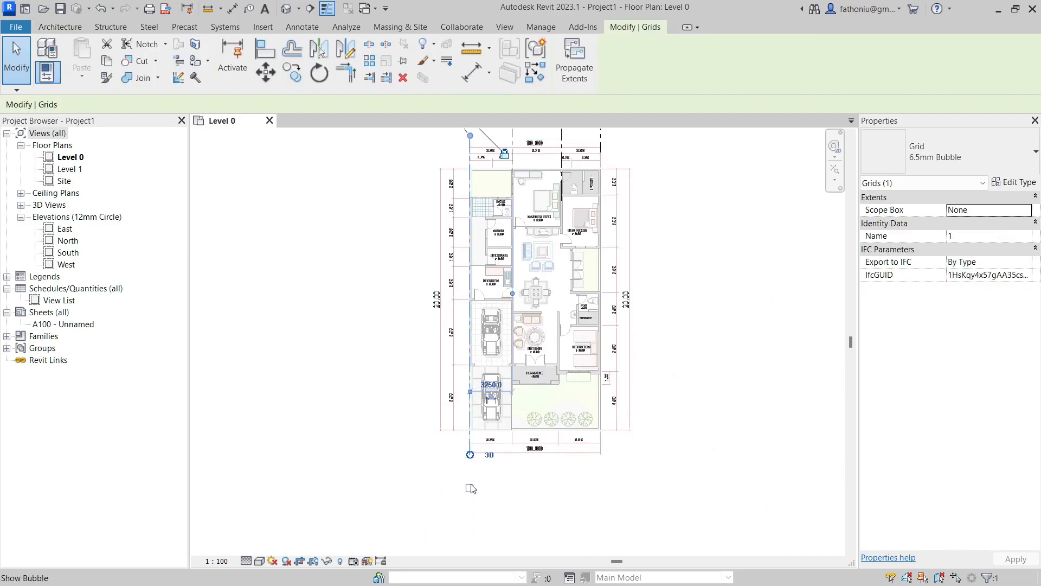
middle_drag(469, 488, 449, 383)
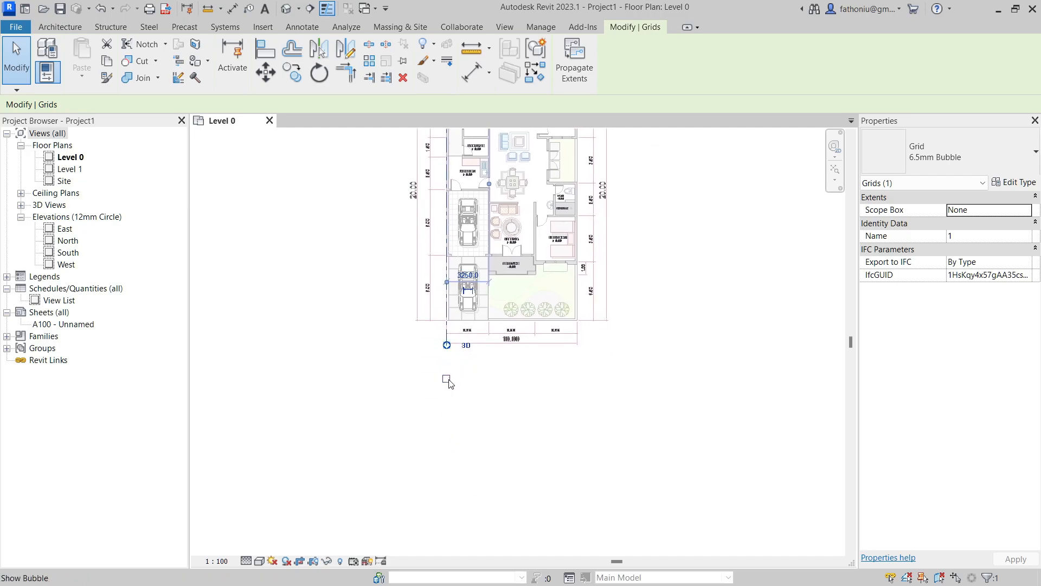
click(446, 380)
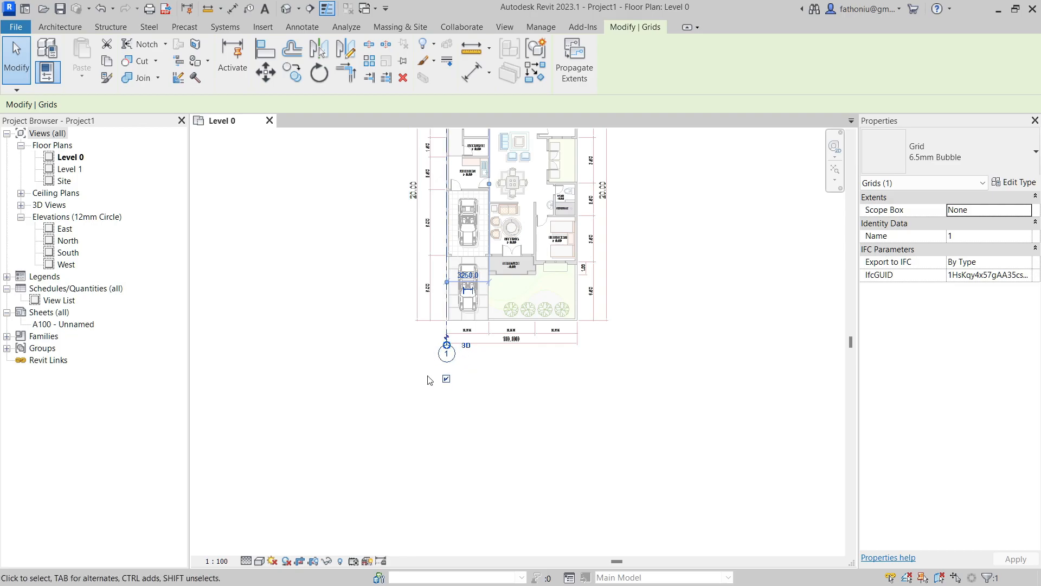
key(Escape)
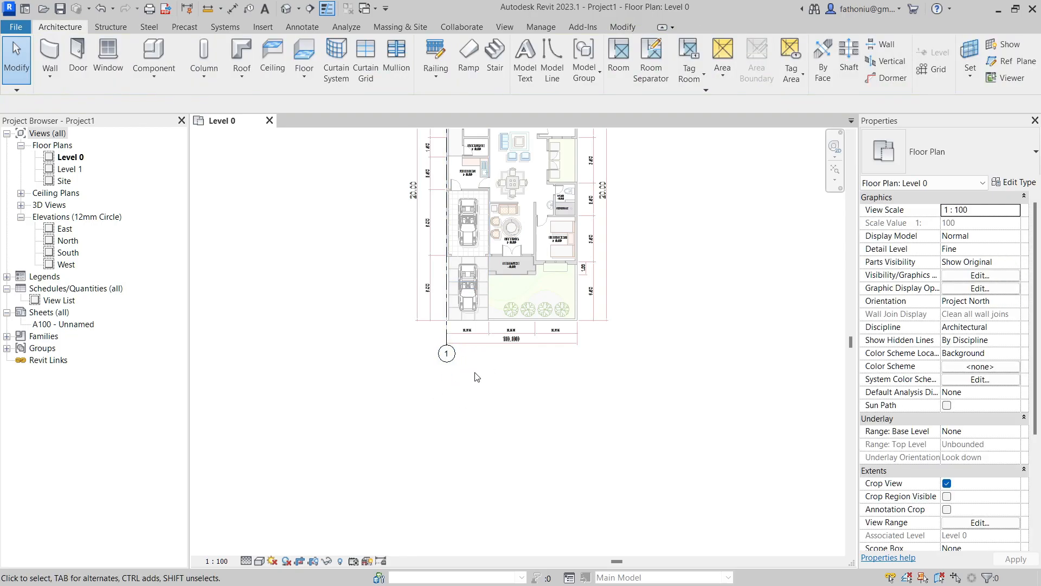
- Create a horizontal grid with Pick Lines from the extension line at the plan's lower-left corner, extending it left past the dimensions and right into the garden
middle_drag(483, 378, 493, 455)
middle_drag(699, 223, 724, 368)
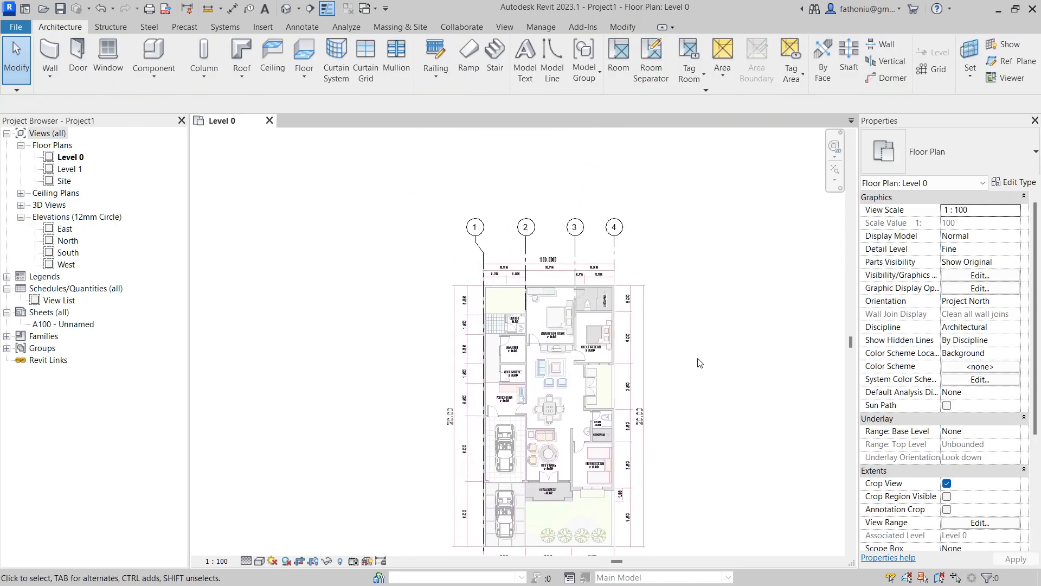
middle_drag(672, 319, 697, 242)
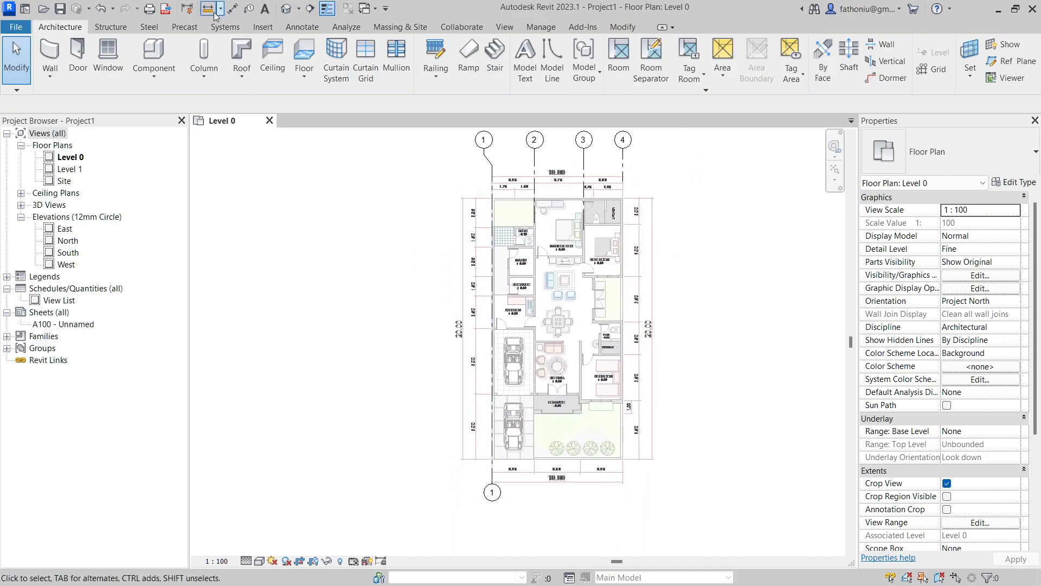
click(933, 69)
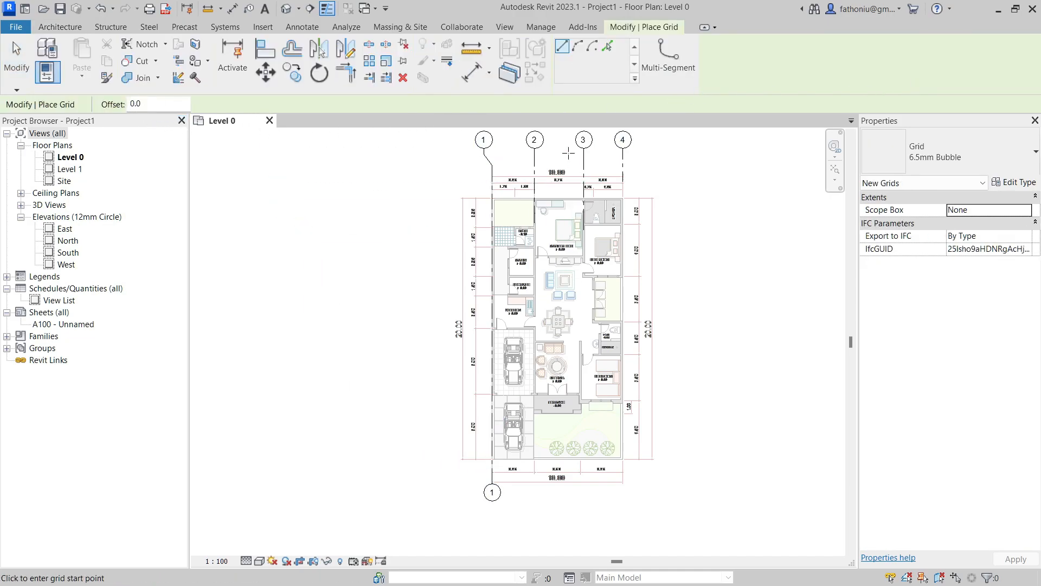
click(606, 48)
middle_drag(376, 407, 284, 352)
scroll(363, 334, up, 2)
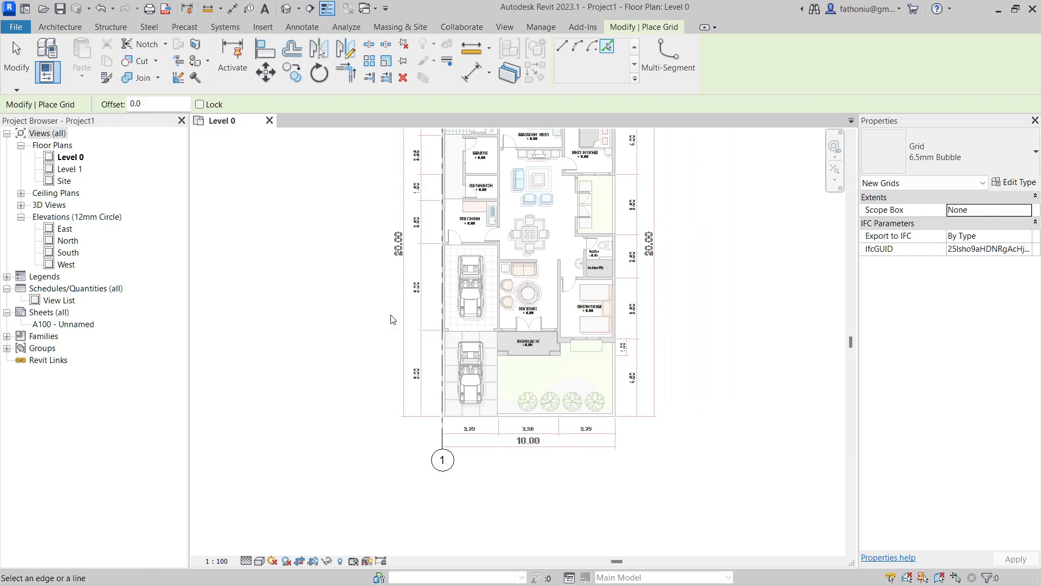
middle_drag(710, 278, 696, 378)
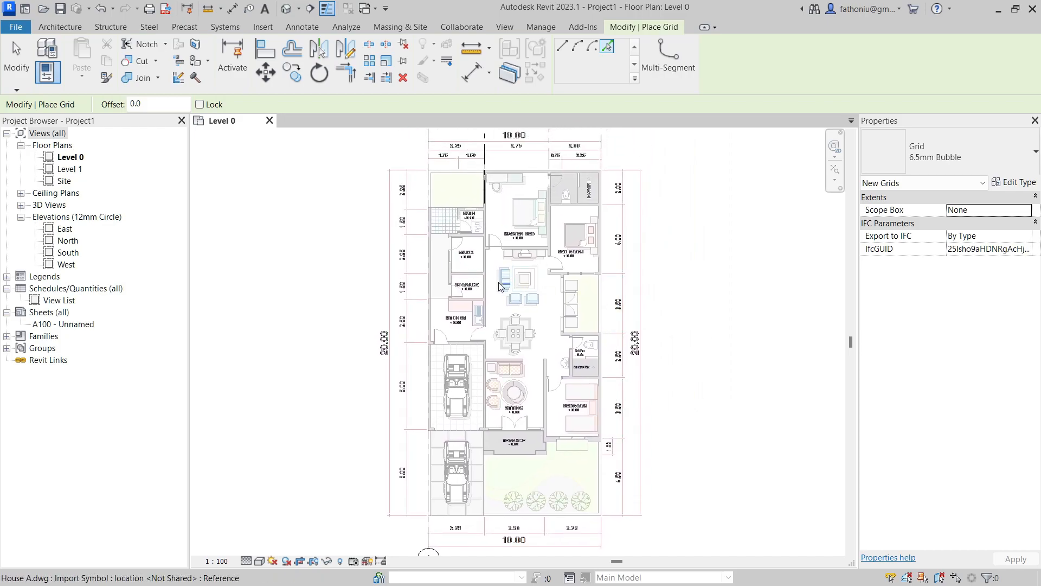
middle_drag(660, 367, 686, 278)
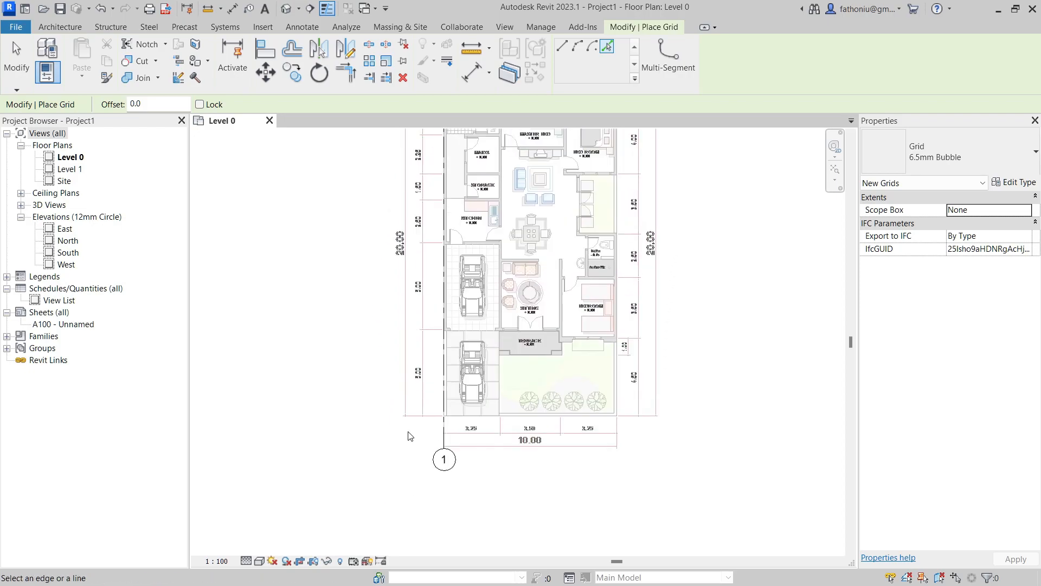
click(434, 418)
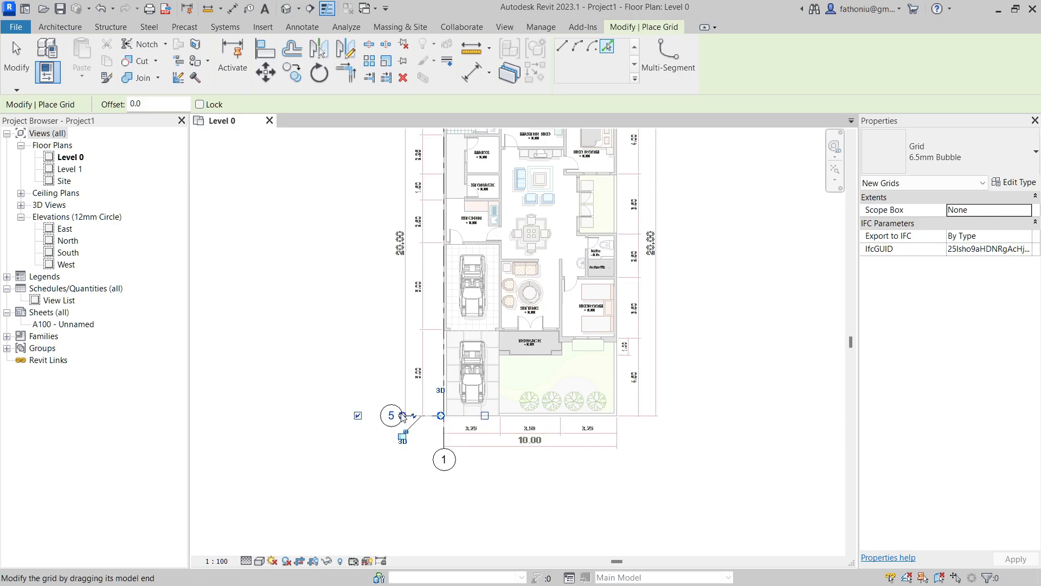
drag(402, 416, 362, 415)
drag(442, 415, 517, 416)
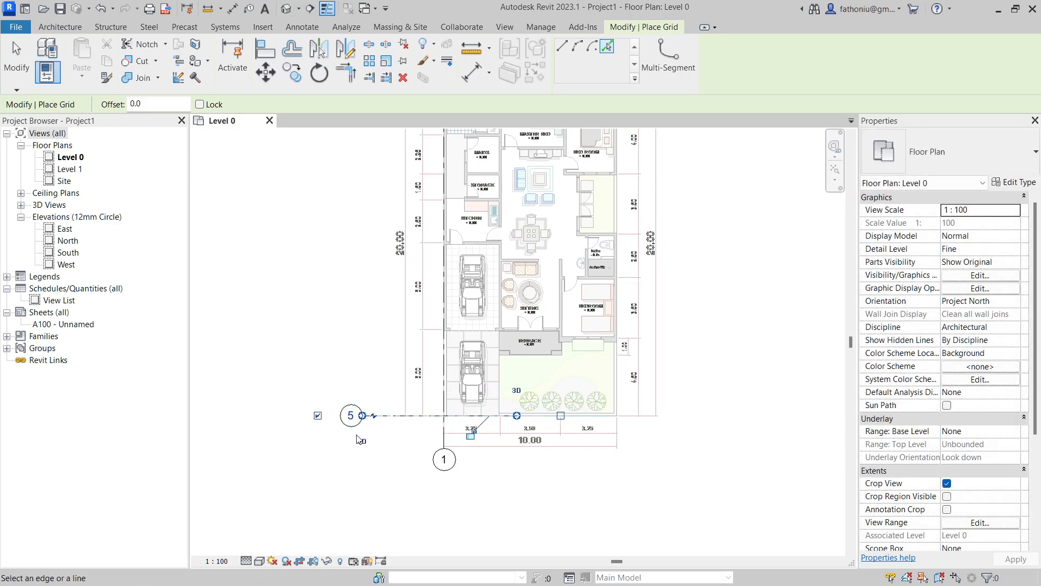
- Rename the new horizontal grid along the plan's lower edge as A
click(352, 416)
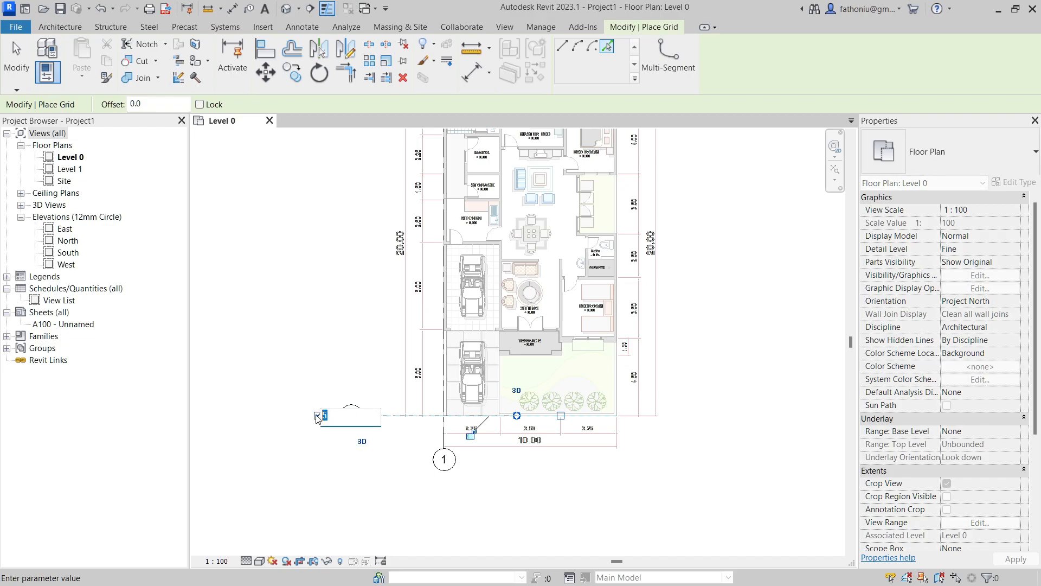
text(A)
click(335, 465)
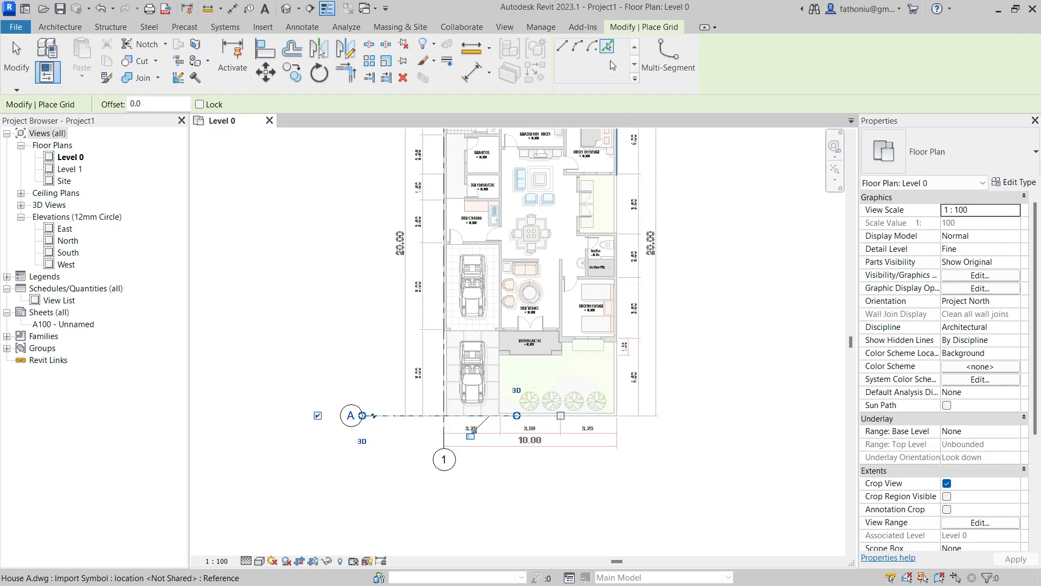
- Create a horizontal grid from the extension line between the left 5.00 dimensions, align its ends with grid A's, and move both bubbles slightly farther left
click(608, 48)
click(444, 329)
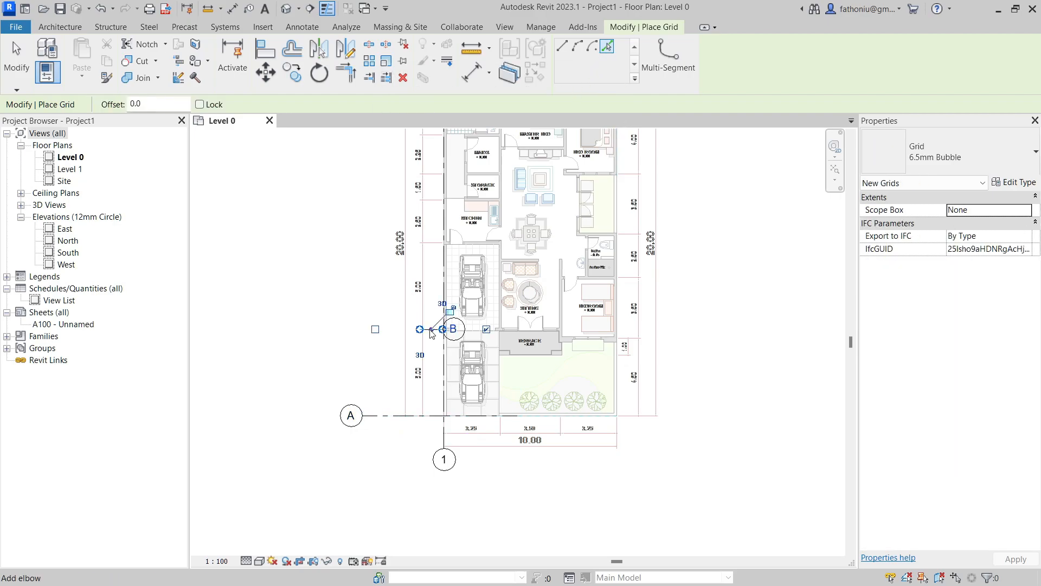
drag(444, 329, 516, 329)
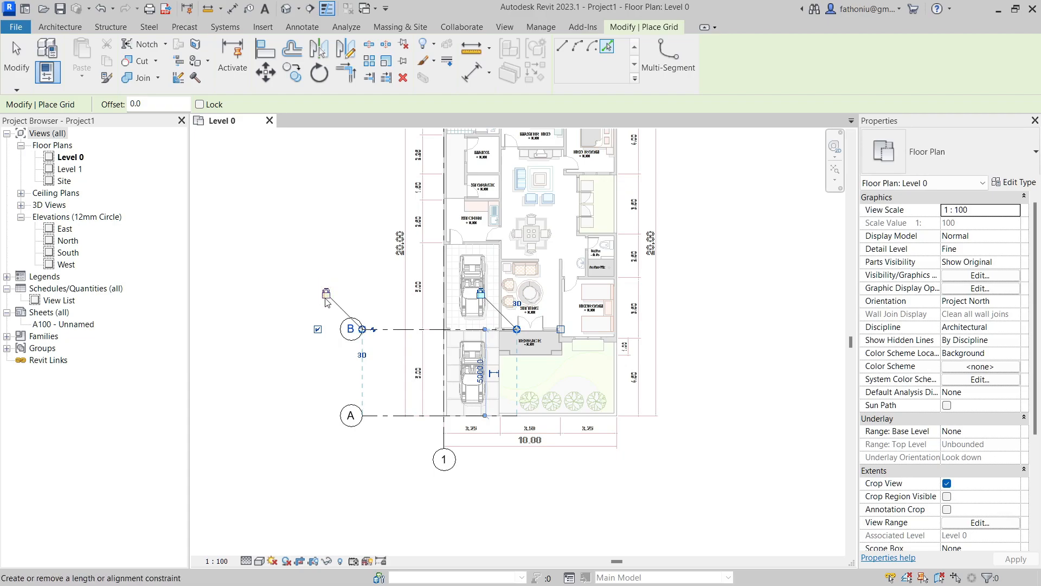
mouse_move(362, 329)
mouse_down()
mouse_move(307, 330)
mouse_move(376, 330)
mouse_move(352, 329)
mouse_up()
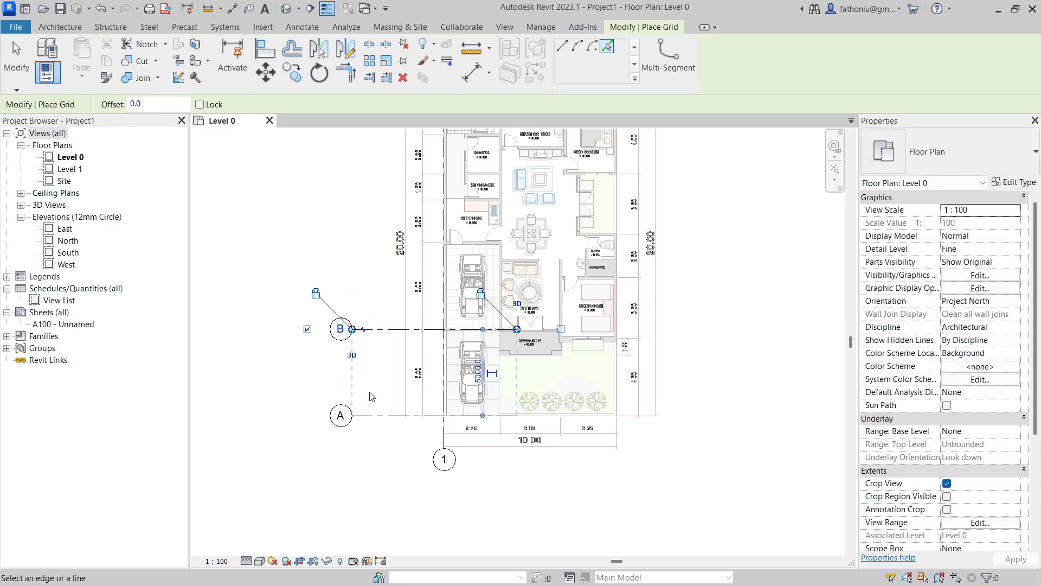
middle_drag(378, 309, 374, 371)
scroll(417, 215, down, 2)
middle_drag(651, 227, 592, 293)
scroll(629, 329, down, 1)
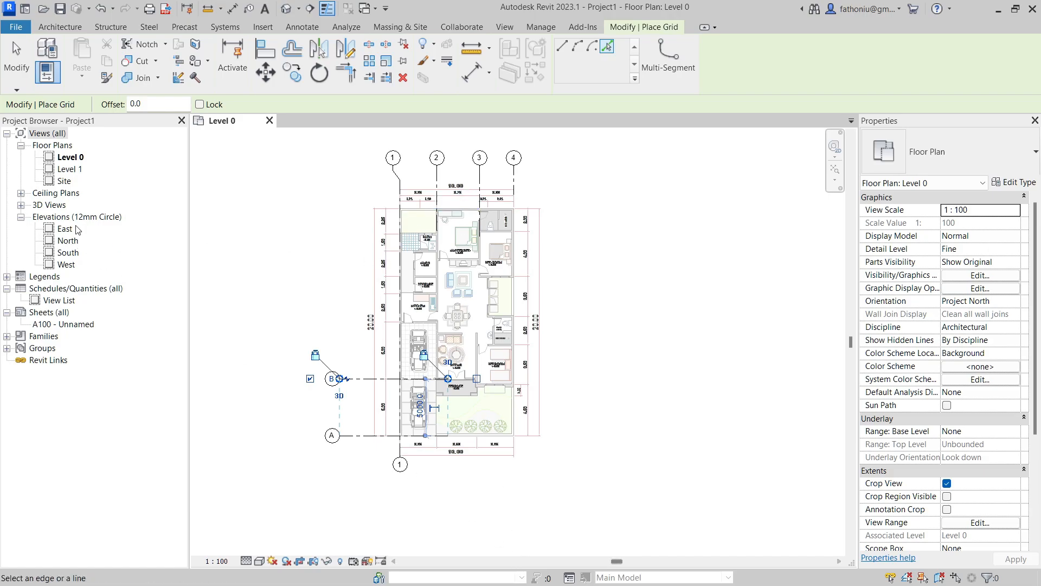
- Open the South elevation and copy House A.dwg straight up from Level 0 to about 5600 mm above Level 1
double_click(67, 254)
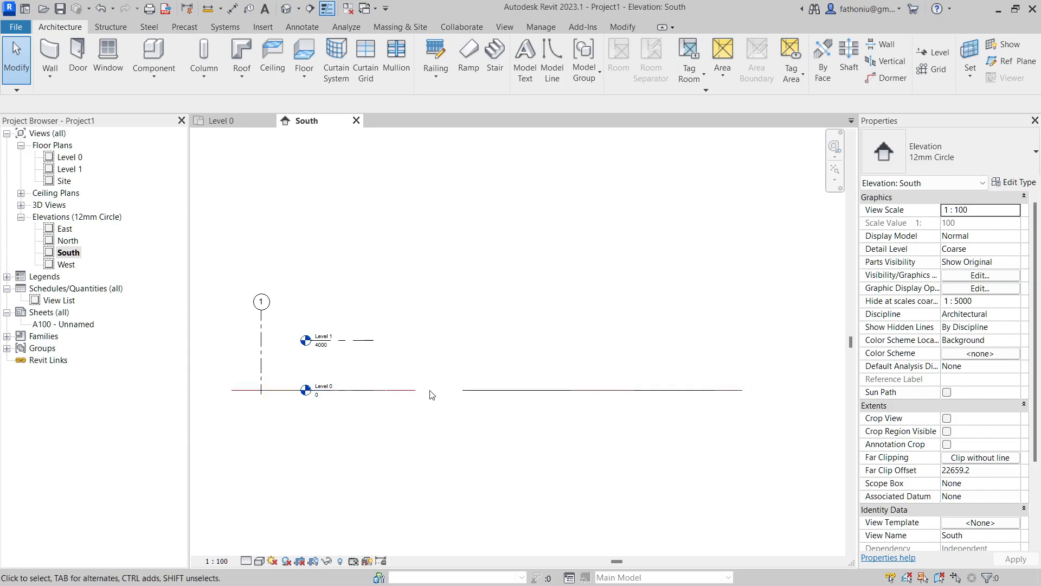
click(465, 391)
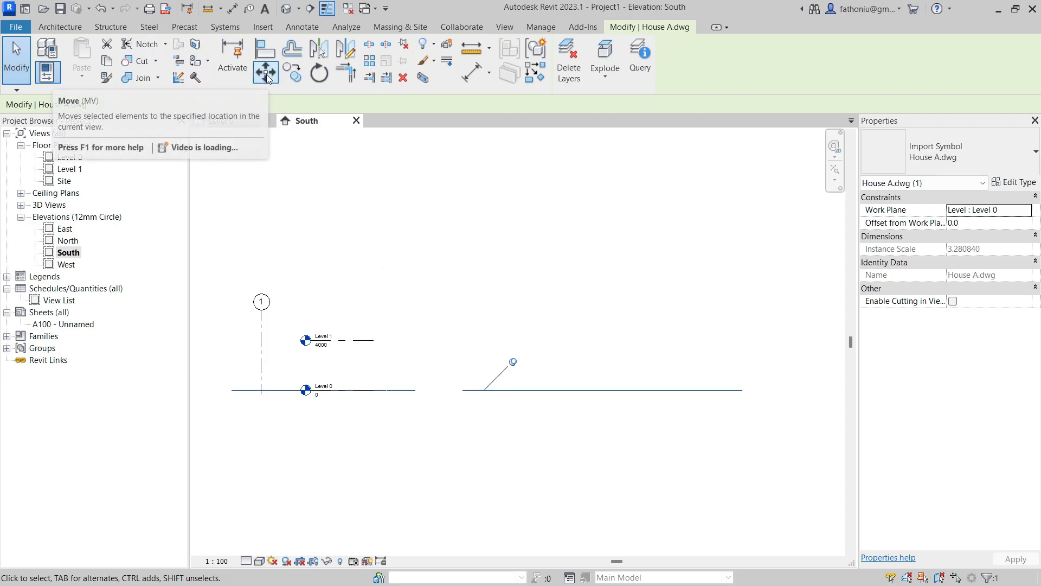
click(293, 78)
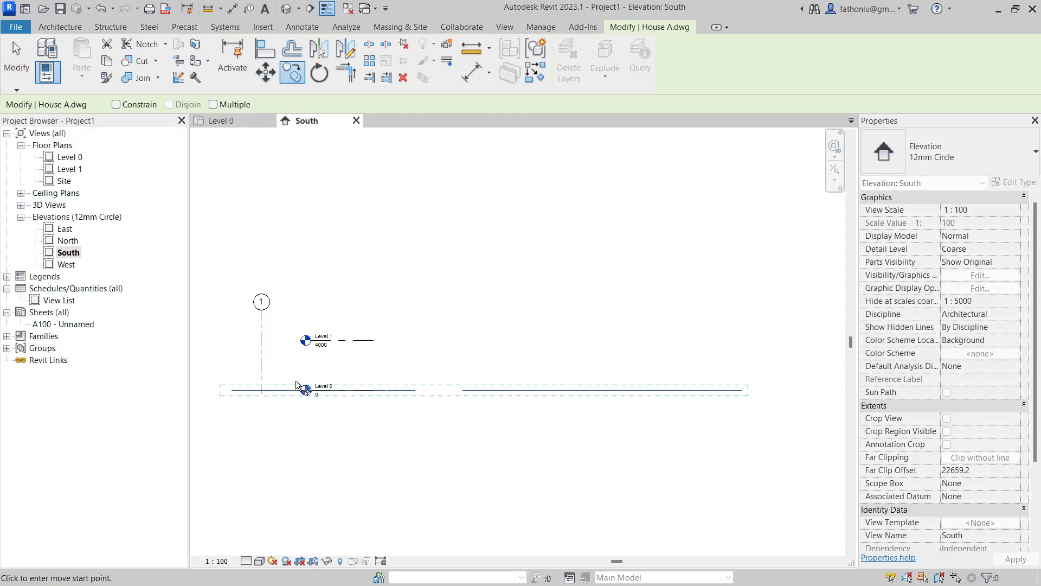
click(260, 390)
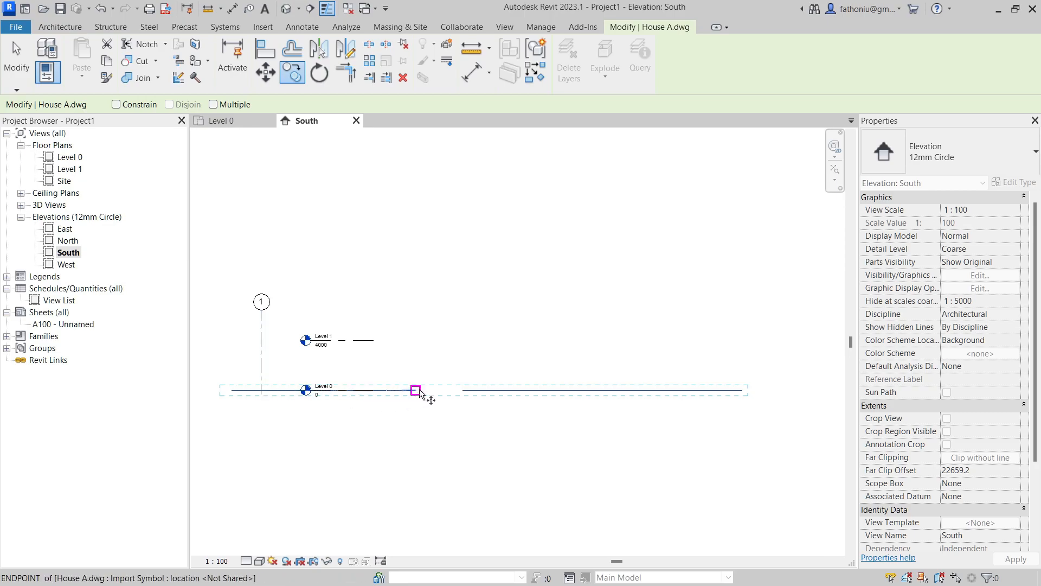
click(414, 390)
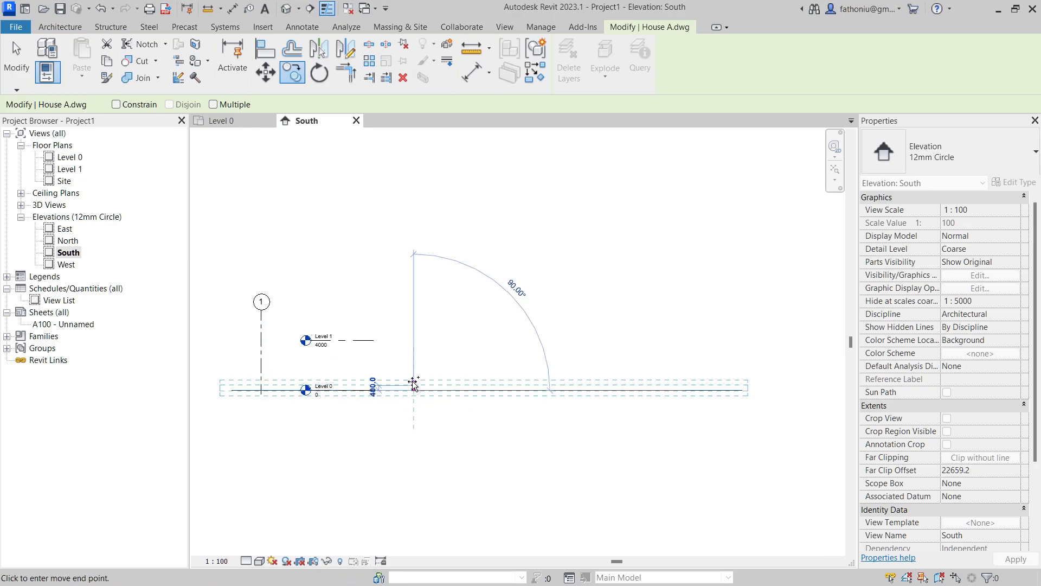
click(419, 270)
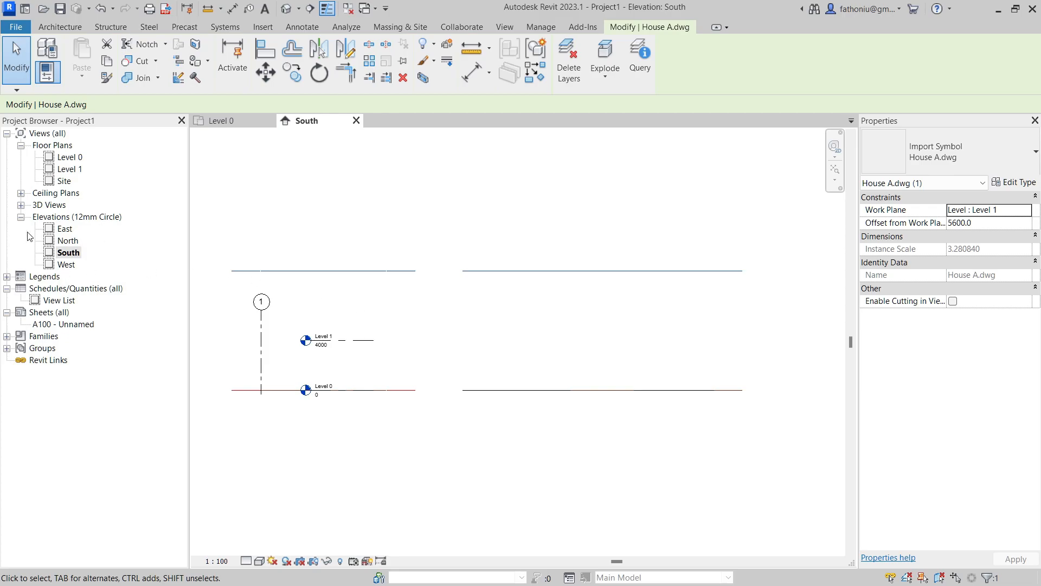
- Open the East elevation and rotate the copied House A.dwg 90° so the drawing stands upright
double_click(65, 230)
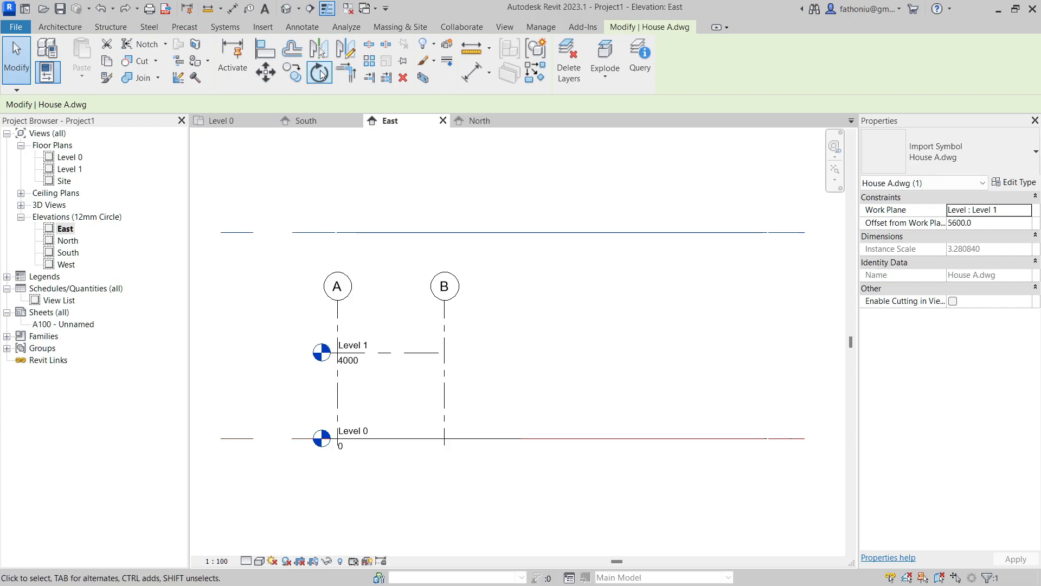
key(r)
key(o)
click(609, 231)
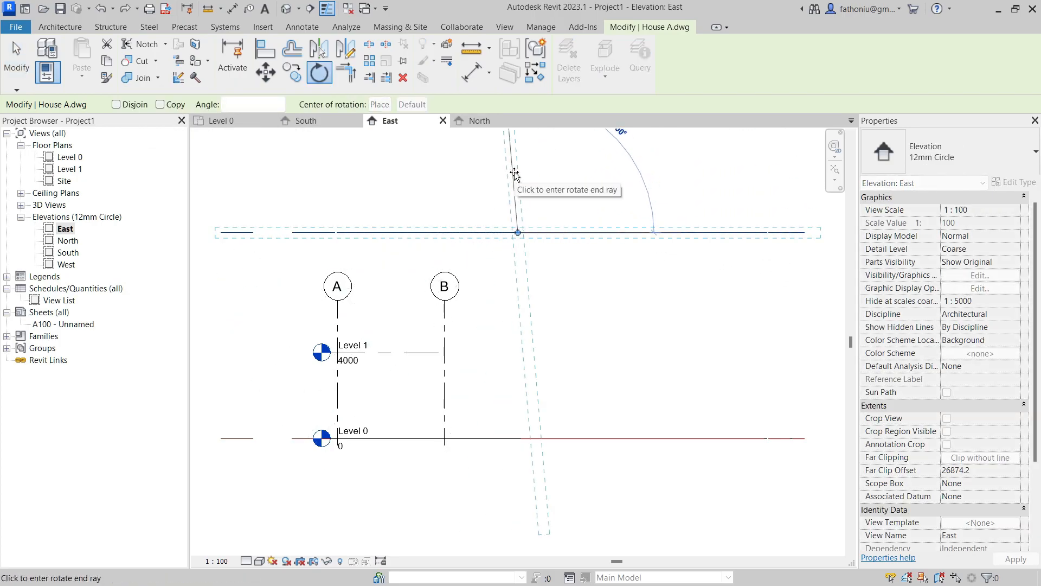
click(516, 173)
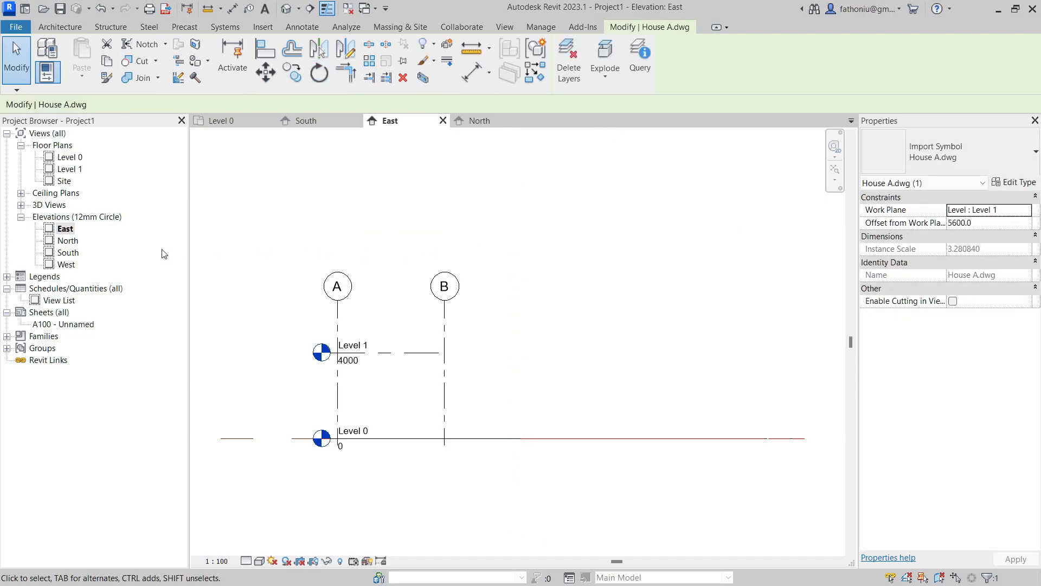
- Return to the South elevation and move the upright drawing down until it sits just above the level lines
double_click(68, 254)
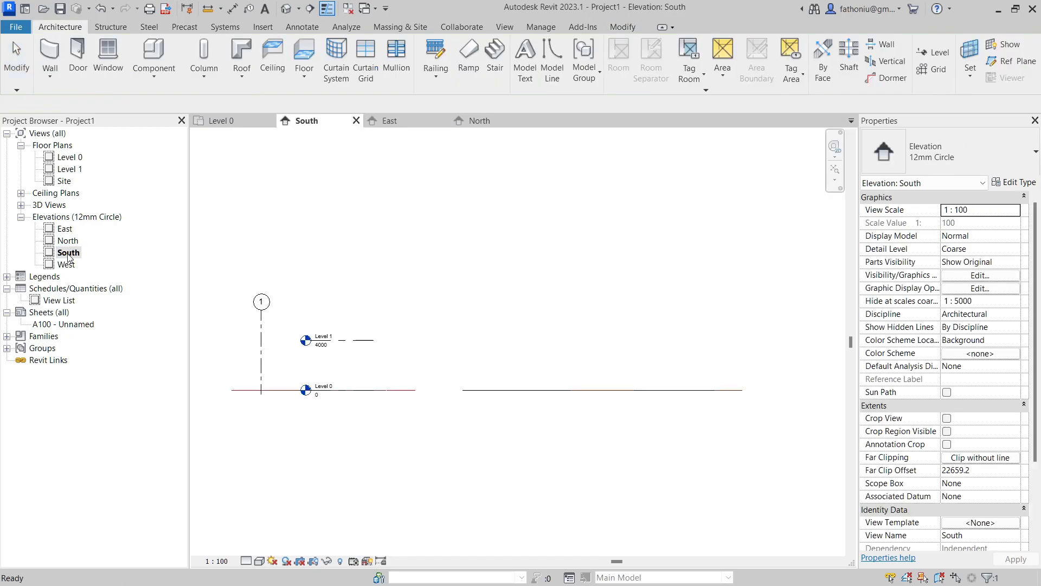
scroll(453, 396, down, 5)
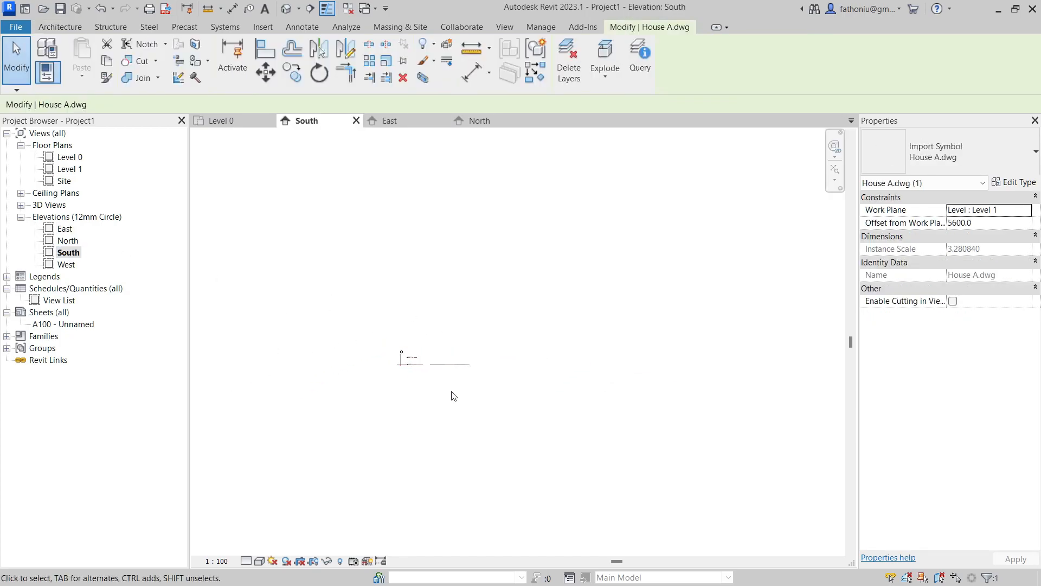
middle_drag(461, 242, 483, 267)
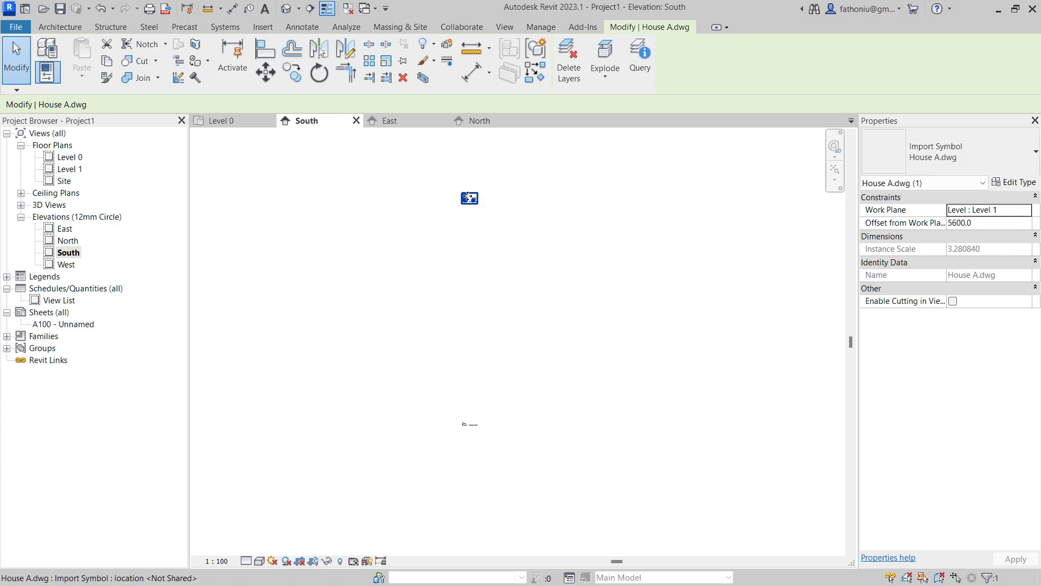
drag(471, 197, 488, 362)
scroll(497, 372, up, 7)
middle_drag(496, 376, 557, 300)
scroll(558, 296, up, 4)
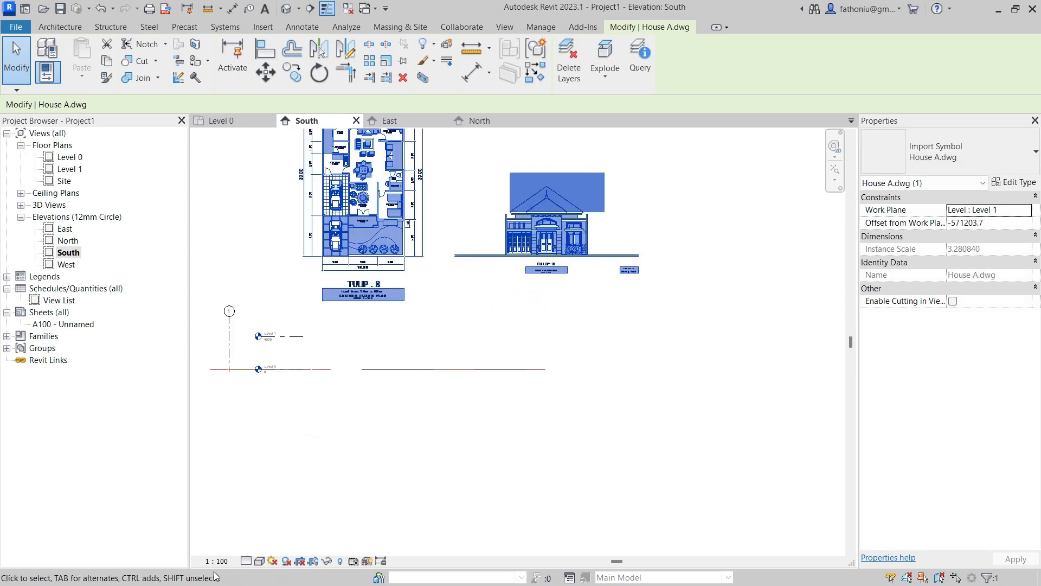
- Set the South elevation's view scale to 1:25
key(Escape)
click(216, 561)
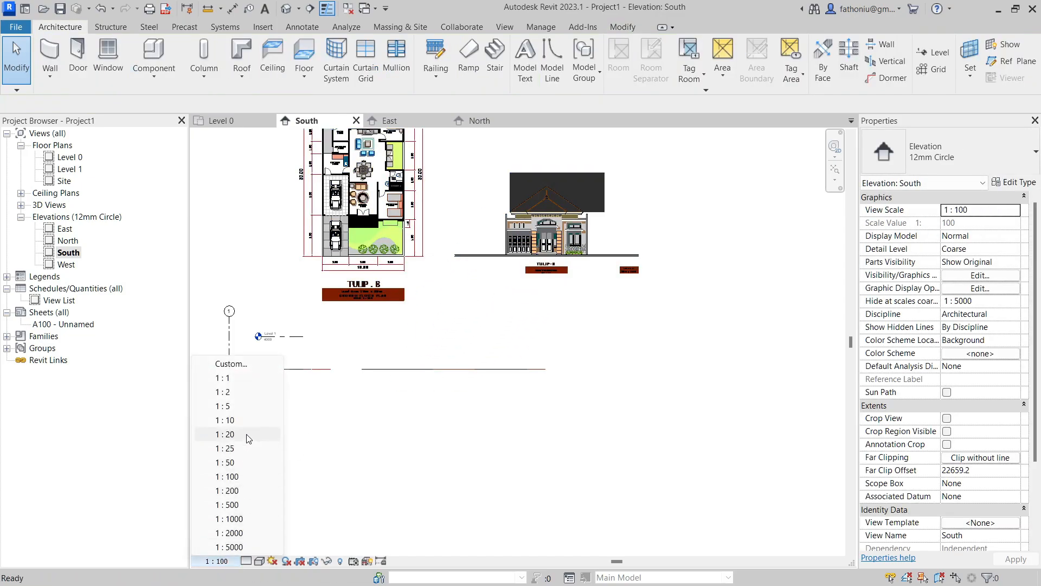
click(239, 448)
click(554, 226)
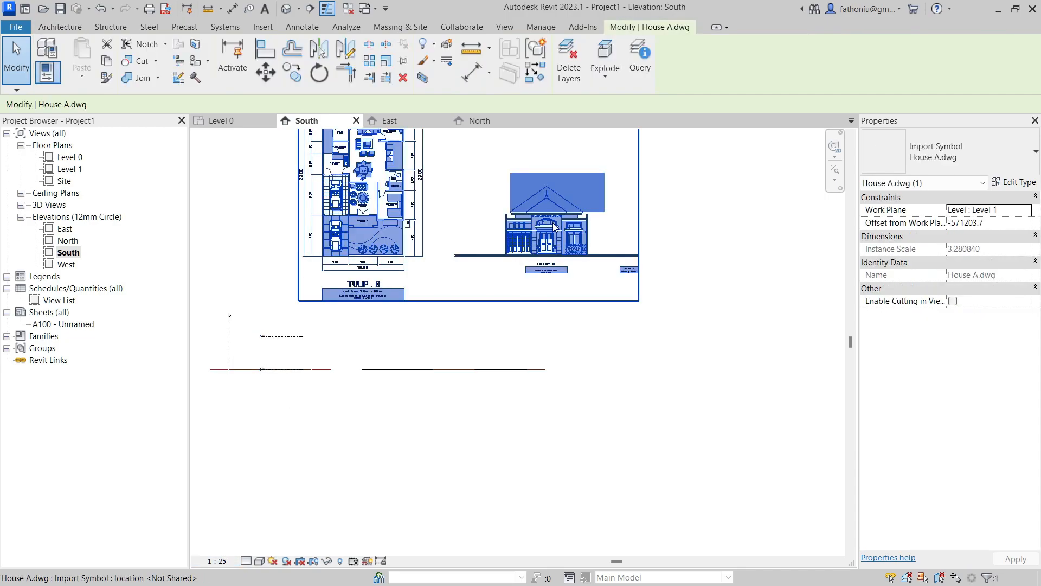
click(606, 378)
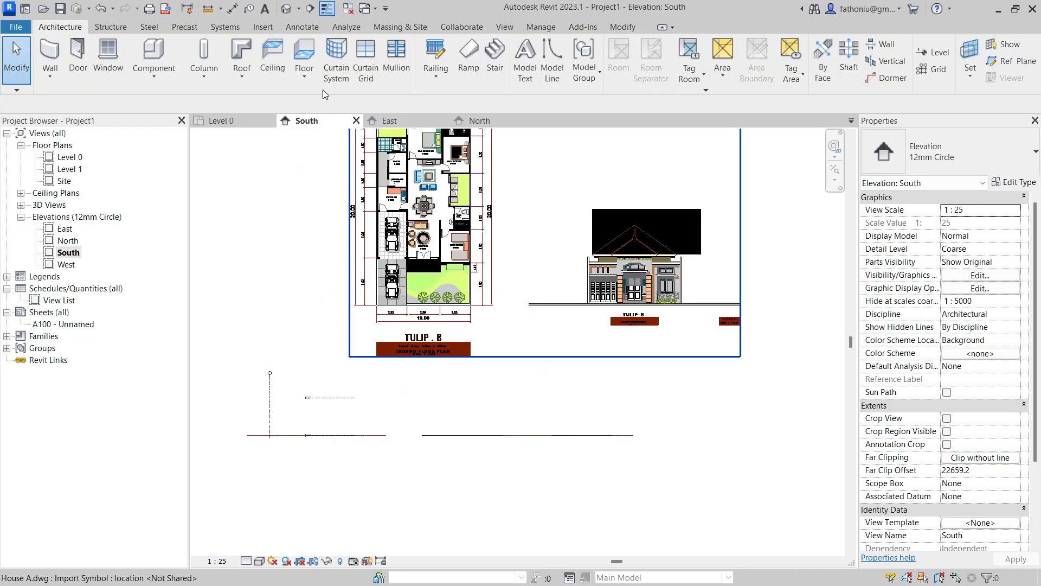
- Align the ground line of the drawing's front elevation with Level 0 using the Align tool
click(632, 28)
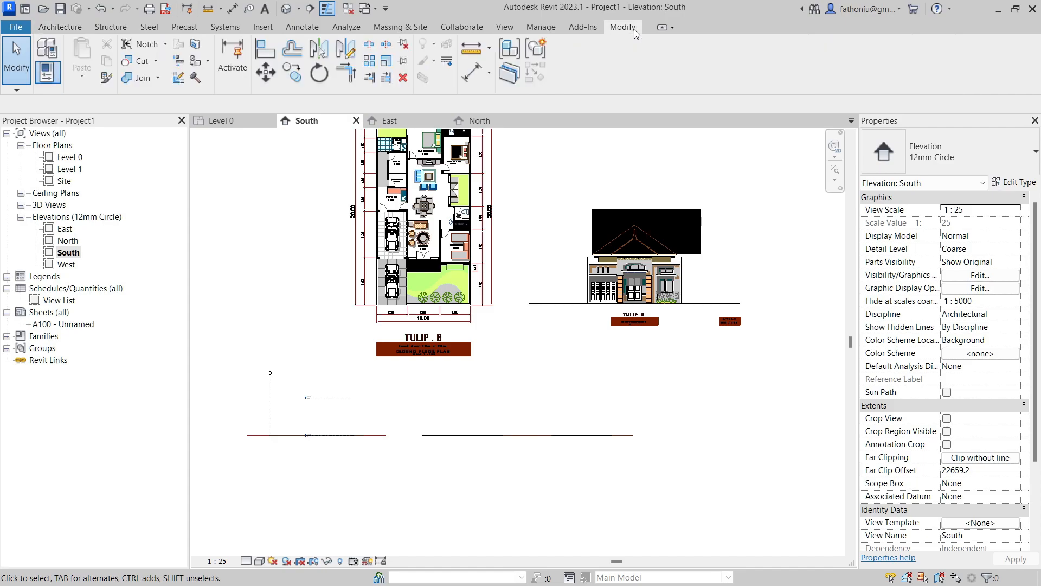
click(258, 50)
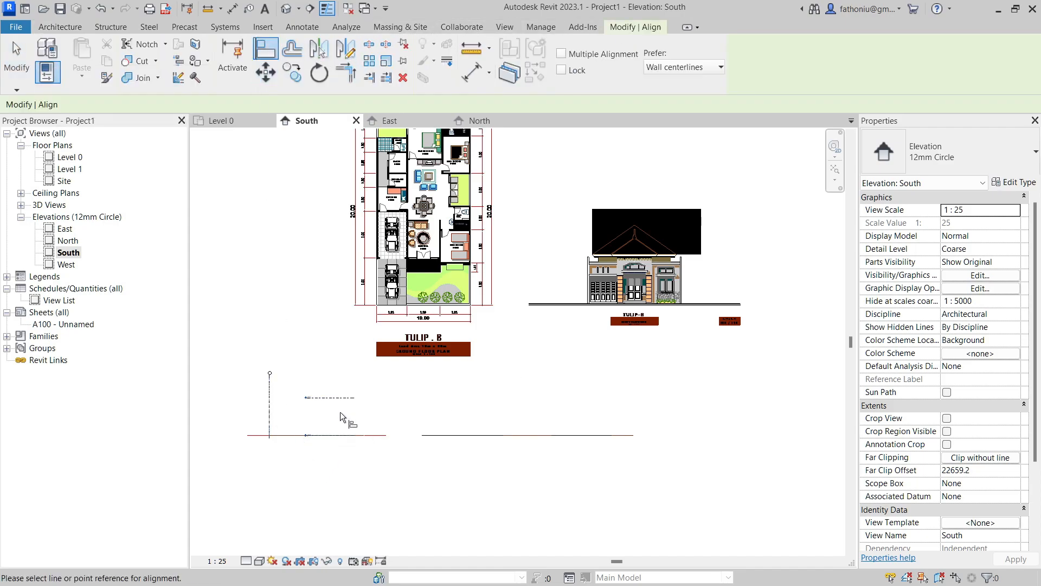
scroll(340, 411, up, 2)
scroll(400, 414, up, 1)
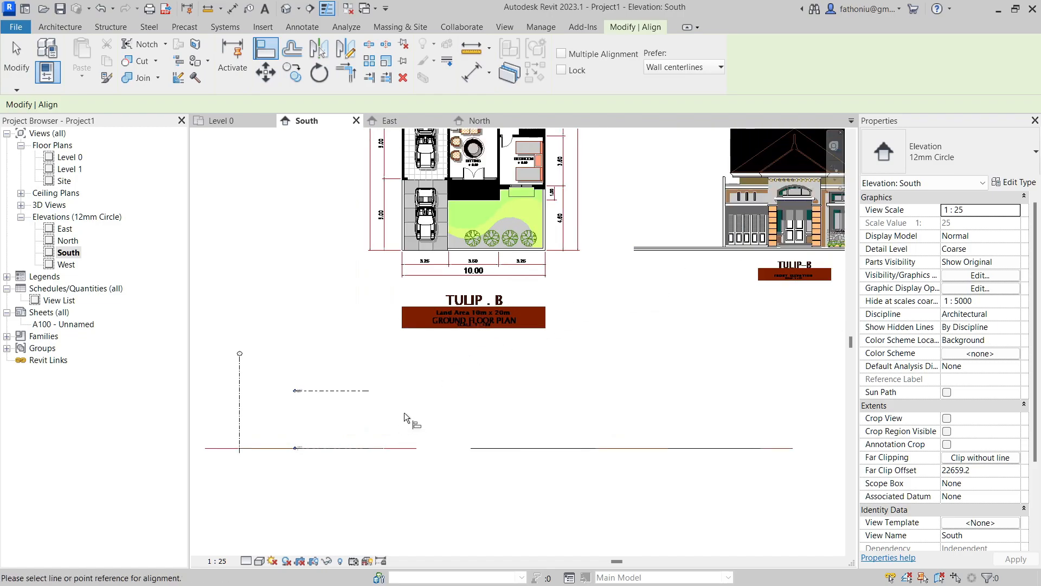
scroll(299, 447, up, 6)
click(321, 457)
scroll(594, 316, down, 4)
mouse_move(653, 287)
middle_down()
mouse_move(510, 457)
mouse_move(449, 483)
mouse_move(434, 391)
mouse_move(389, 405)
mouse_move(318, 235)
middle_up()
mouse_move(741, 291)
middle_down()
mouse_move(573, 353)
mouse_move(528, 319)
mouse_move(467, 359)
middle_up()
click(590, 260)
scroll(559, 328, down, 3)
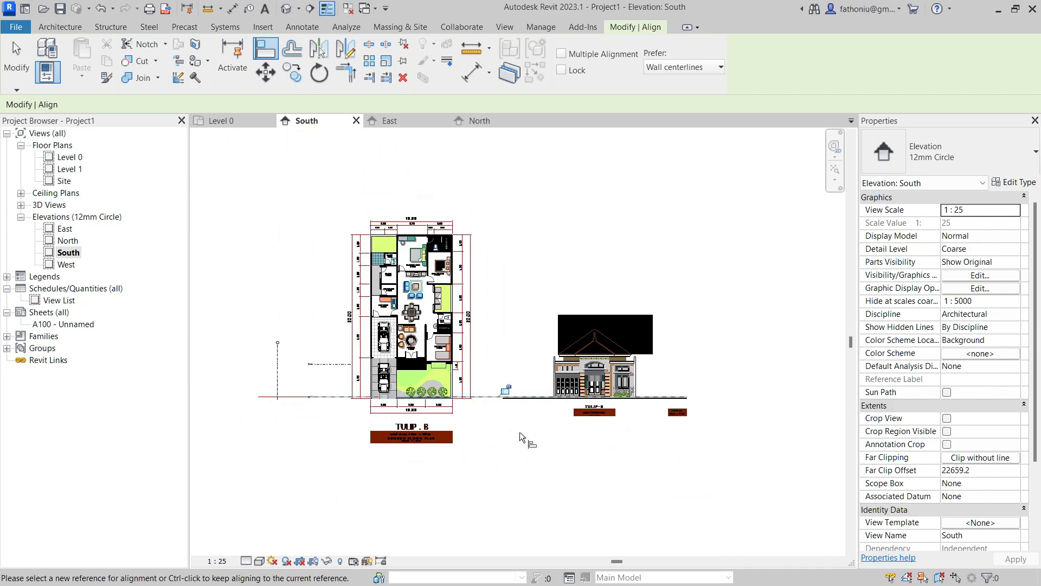
click(577, 343)
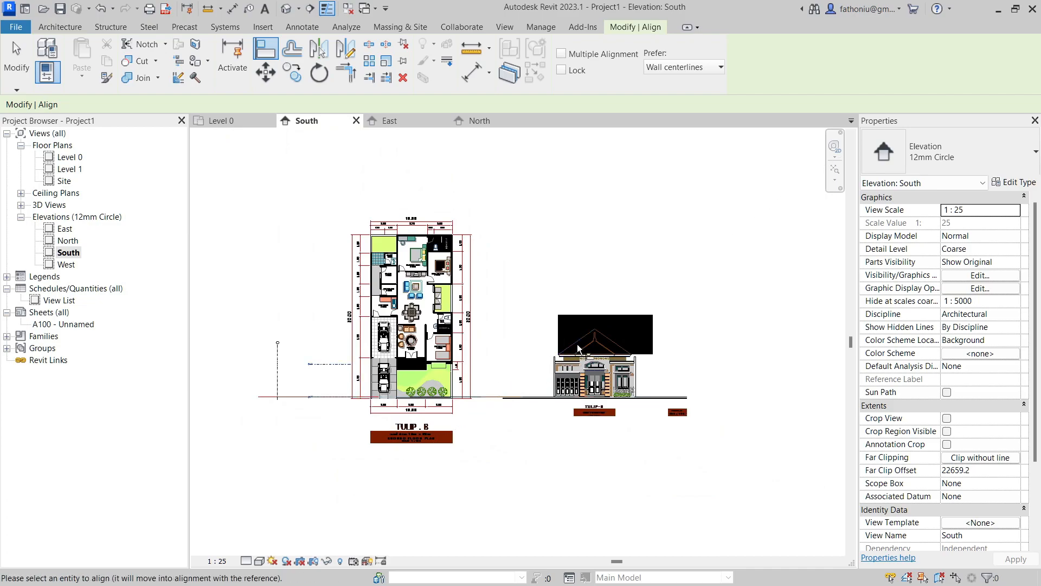
key(Escape)
key(Escape)
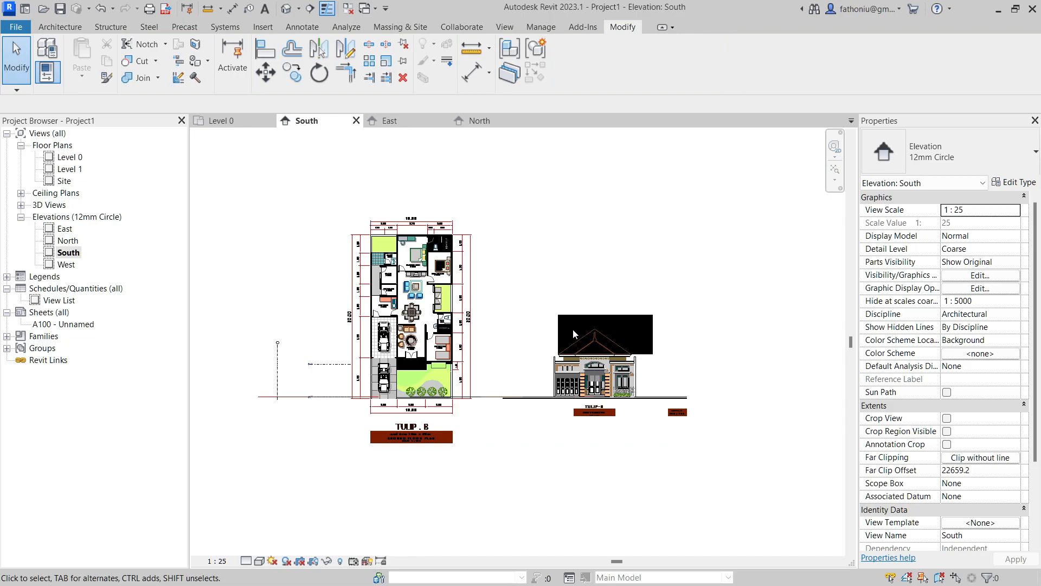
- Shift the upright drawing left until its front elevation overlaps the level lines beside grid 1, and check its position in the Level 0 plan
click(557, 364)
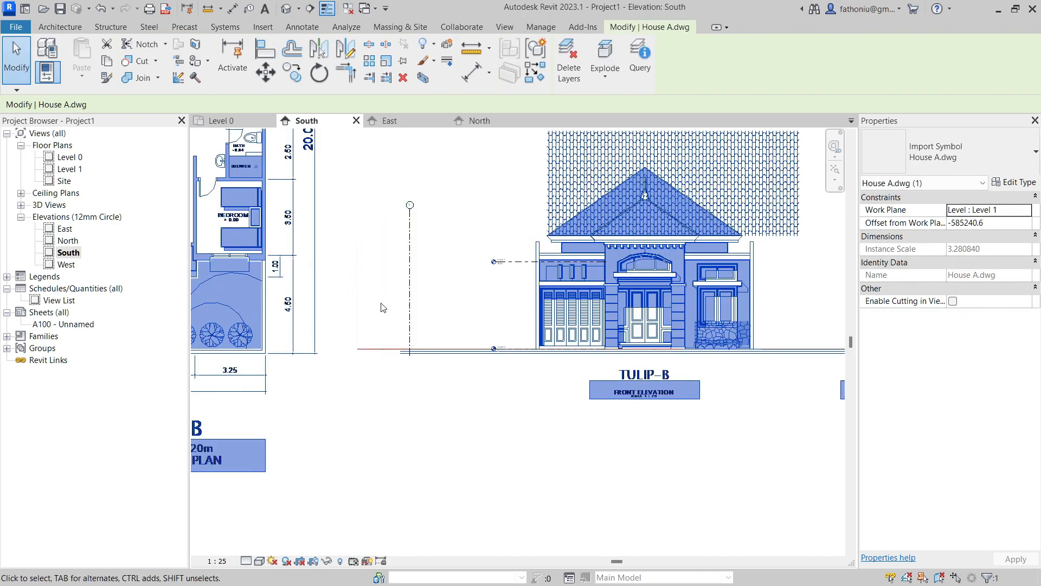
double_click(75, 158)
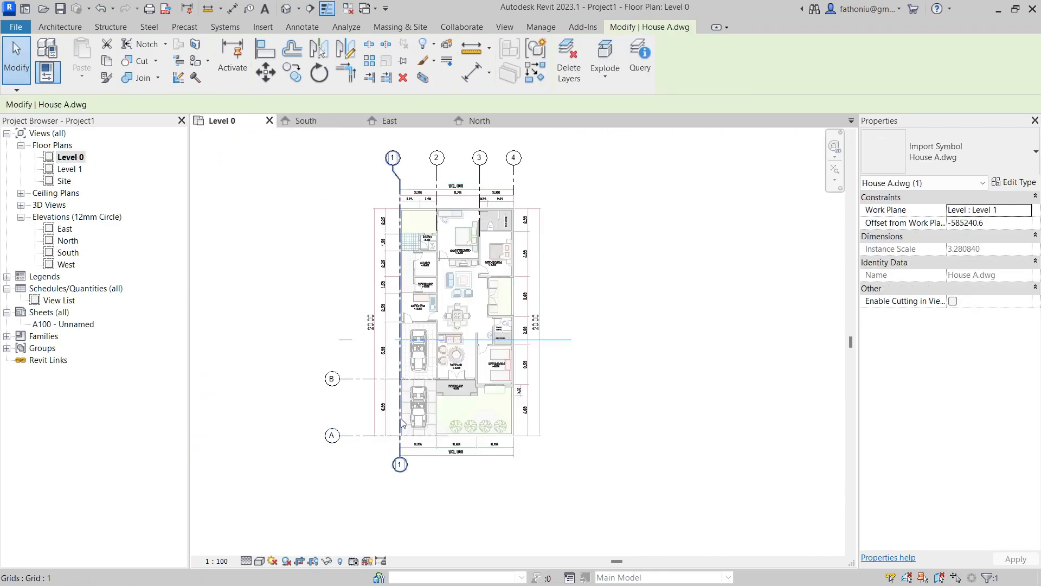
scroll(402, 335, up, 3)
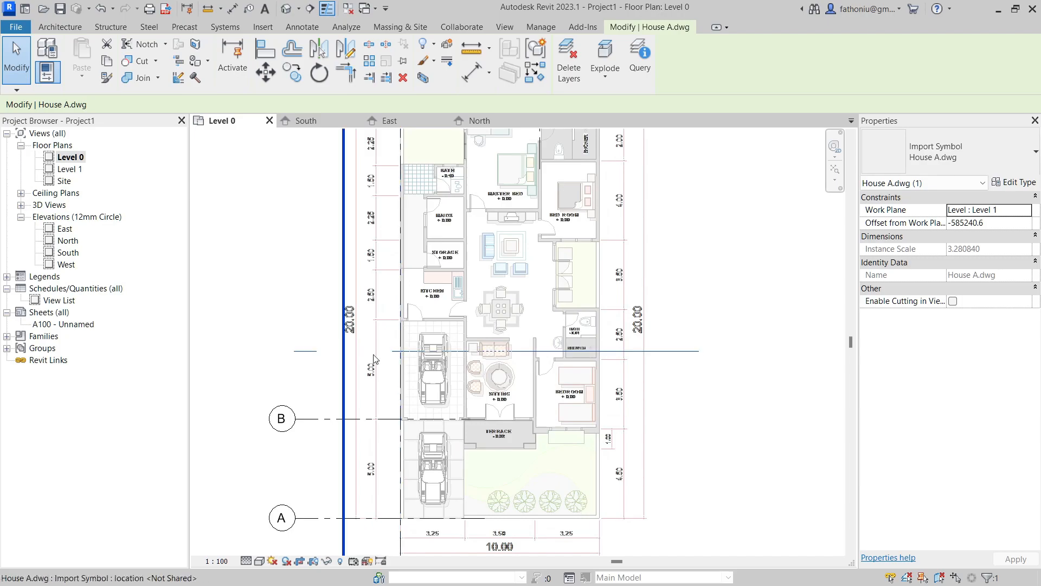
- Return to the South elevation and align the front elevation's outer left wall edge with grid 1
double_click(70, 241)
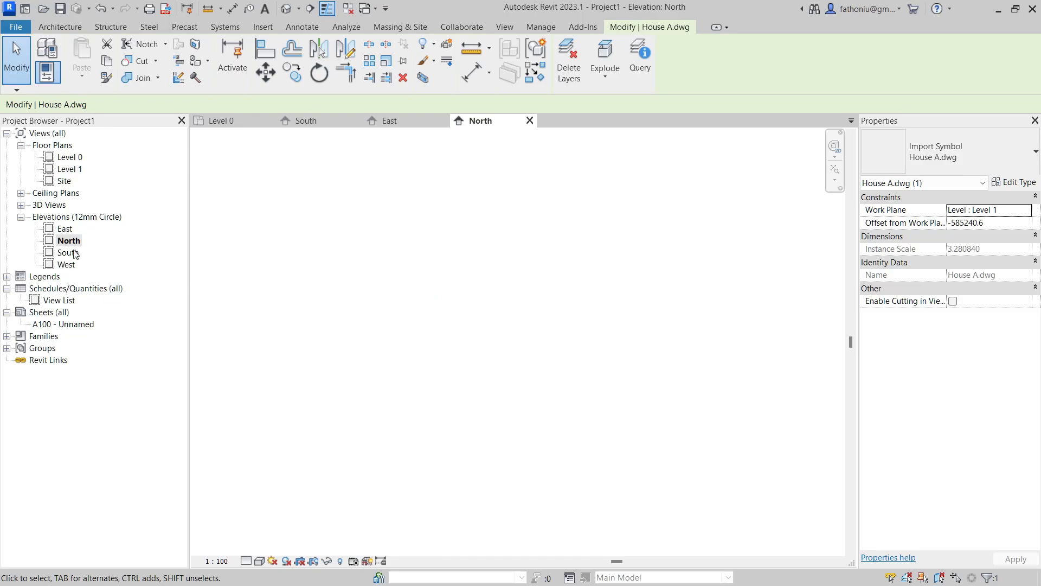
double_click(70, 252)
scroll(529, 342, down, 2)
middle_drag(532, 358, 526, 417)
scroll(528, 418, up, 2)
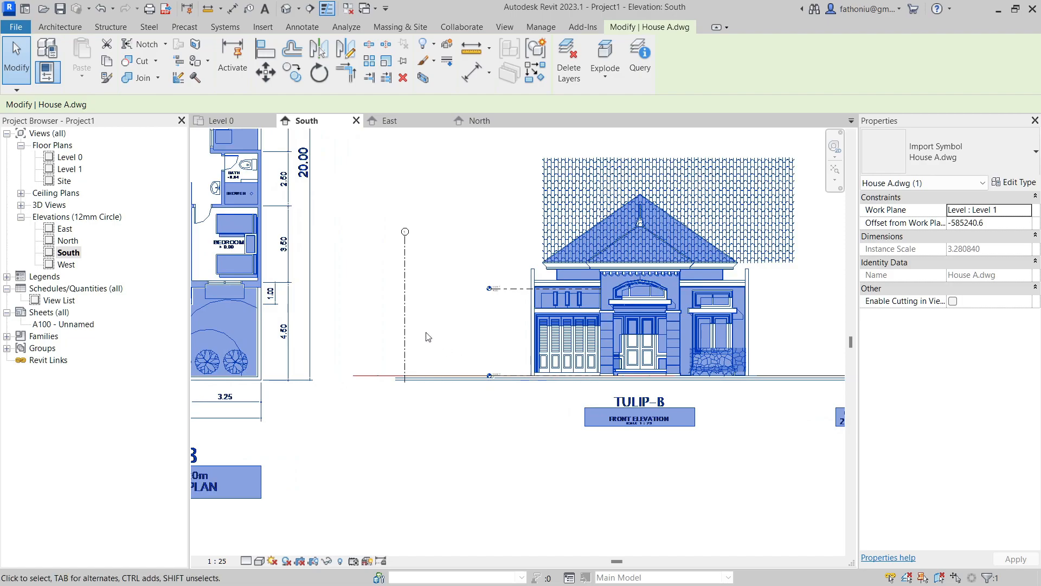
click(458, 273)
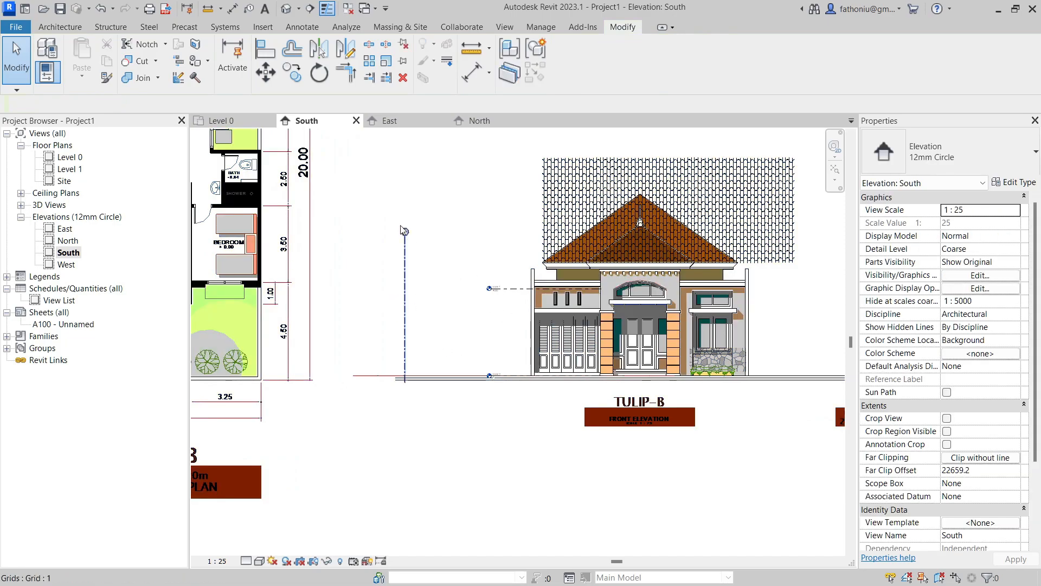
click(265, 49)
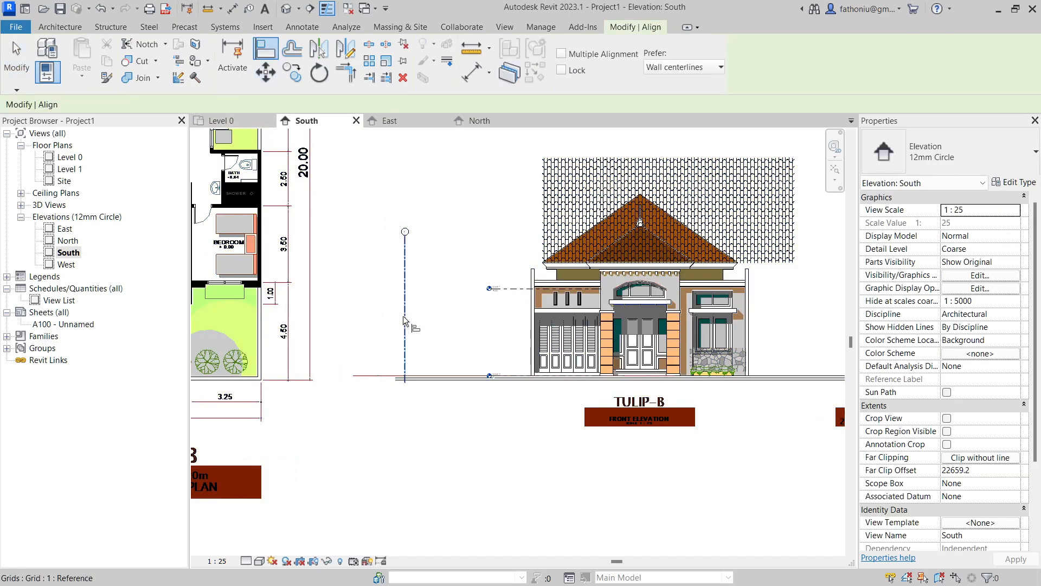
click(406, 324)
scroll(449, 298, up, 3)
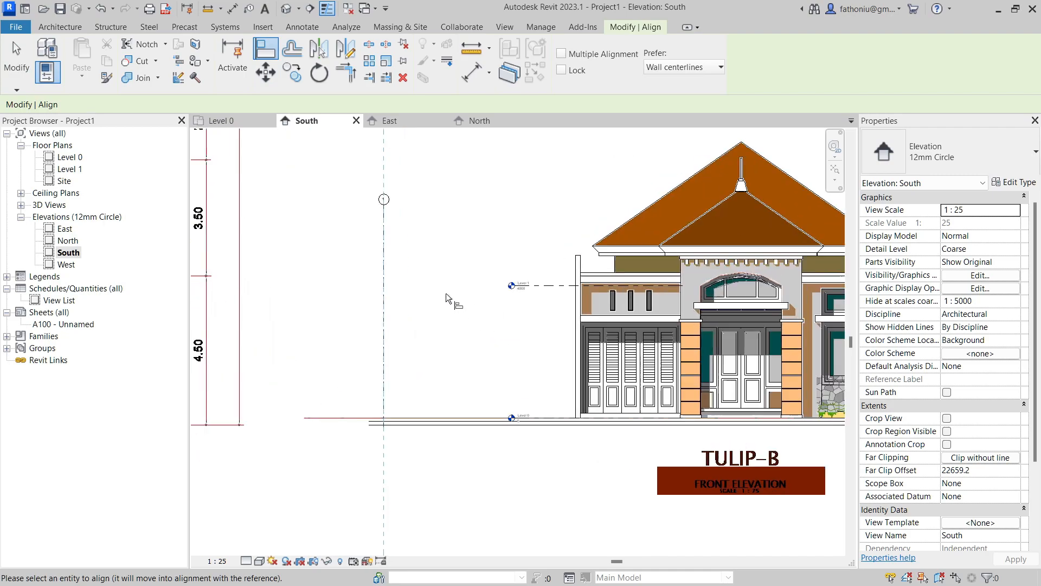
click(574, 343)
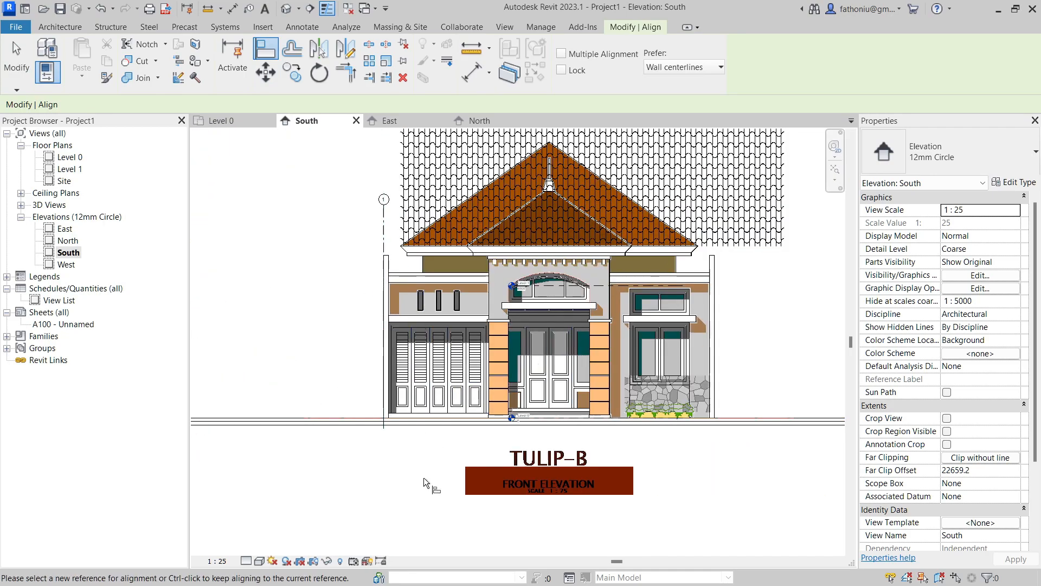
click(426, 419)
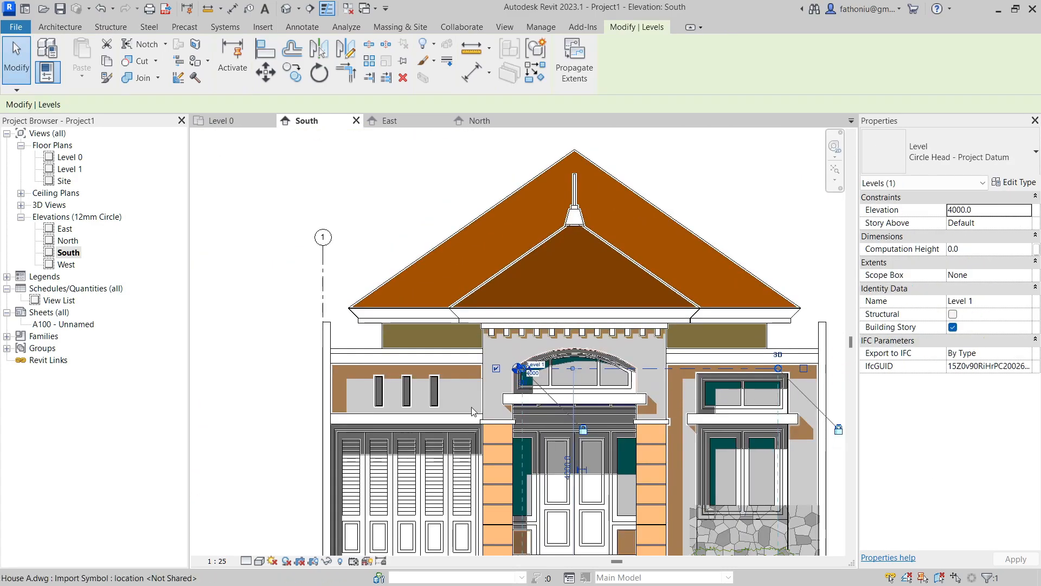
- Set the South elevation's view scale to 1:100 and extend both level heads left past grid 1, clear of the facade
click(217, 561)
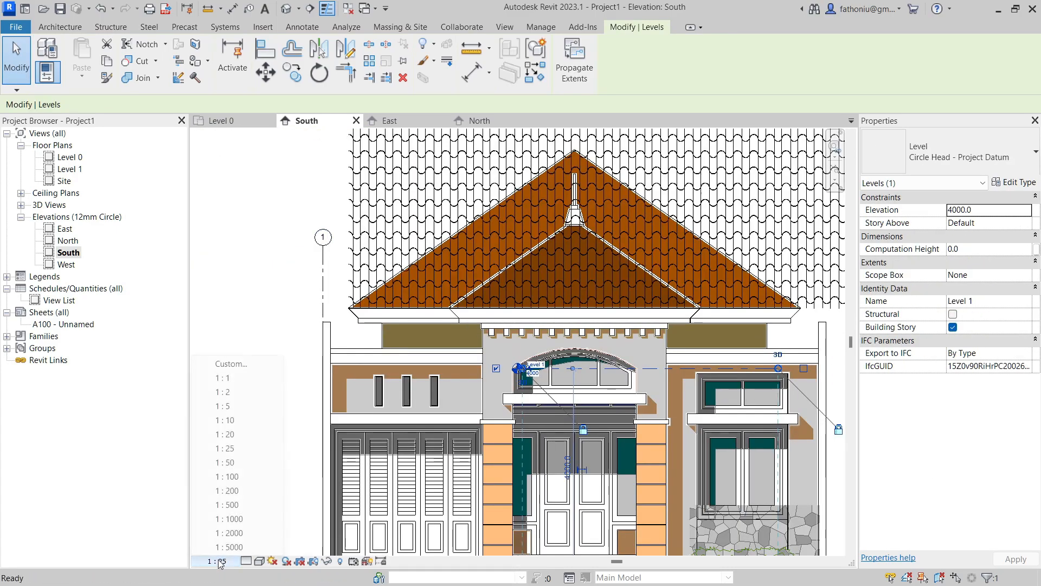
click(255, 476)
scroll(540, 358, down, 2)
click(545, 365)
drag(529, 365, 258, 362)
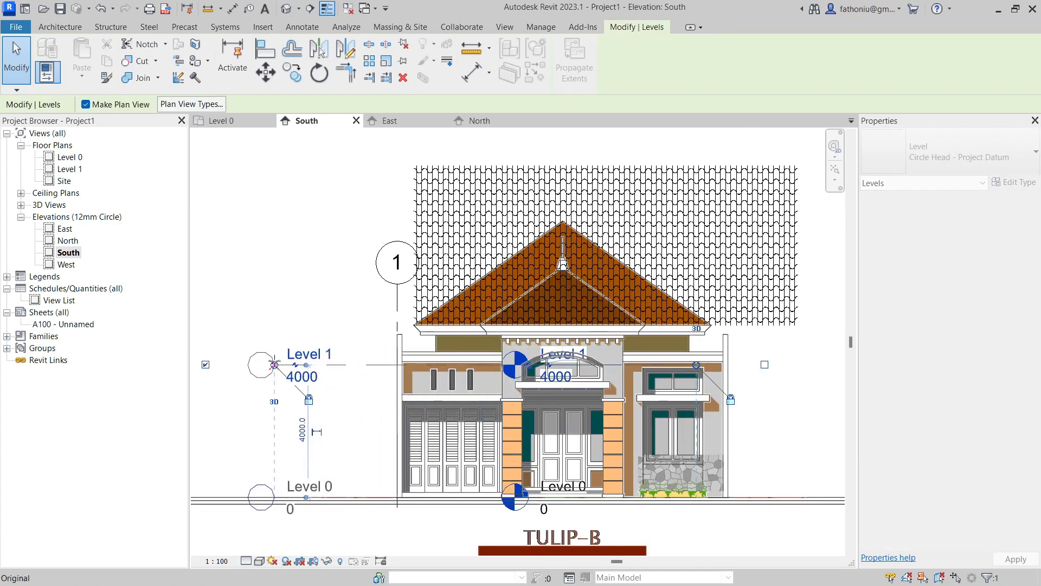
click(831, 391)
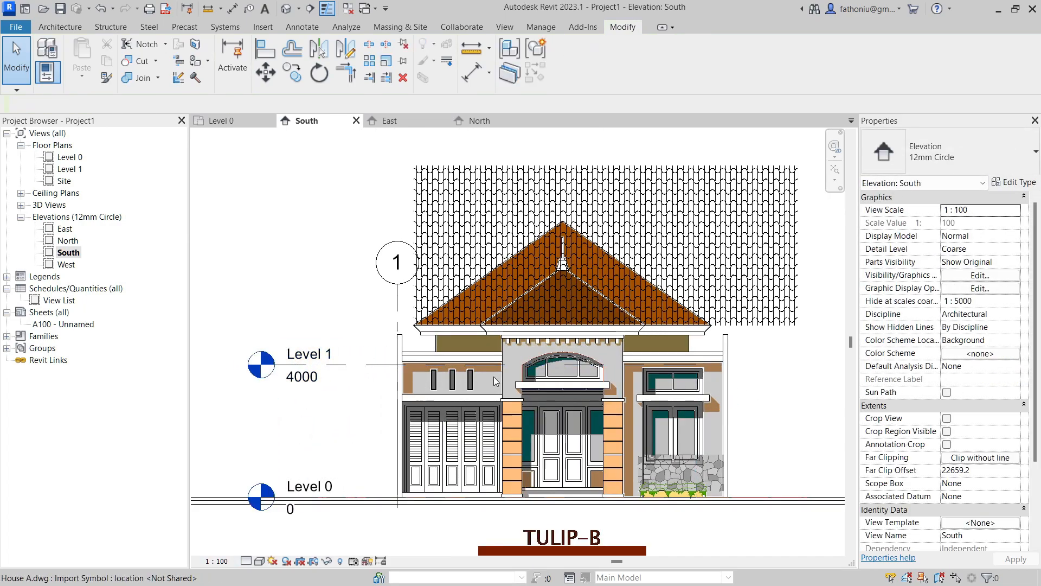
- Place an aligned dimension below the facade from grid 1 to the outer right wall edge of the front elevation
scroll(493, 376, up, 1)
scroll(494, 376, down, 1)
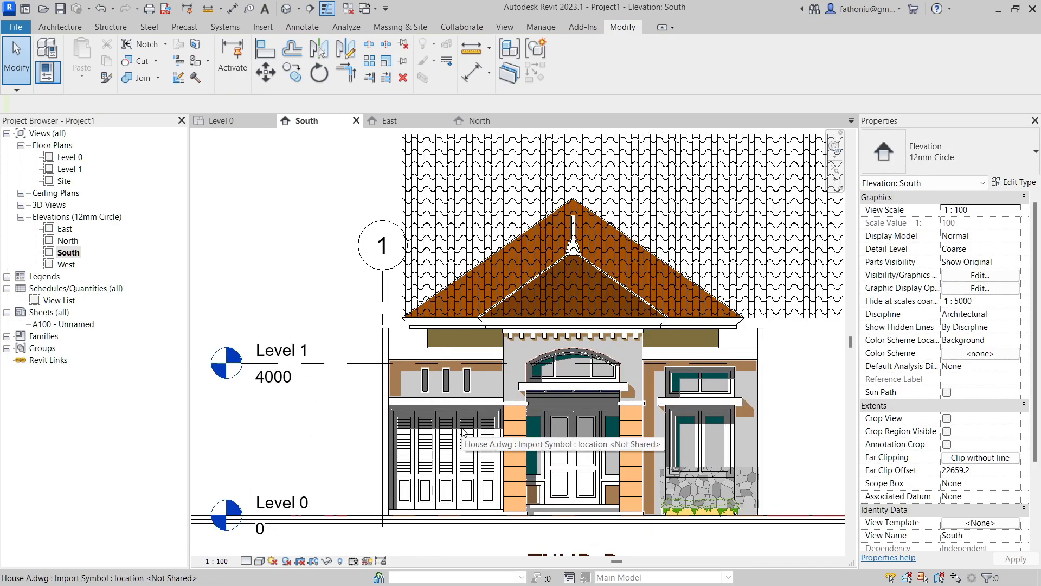
middle_drag(458, 434, 289, 312)
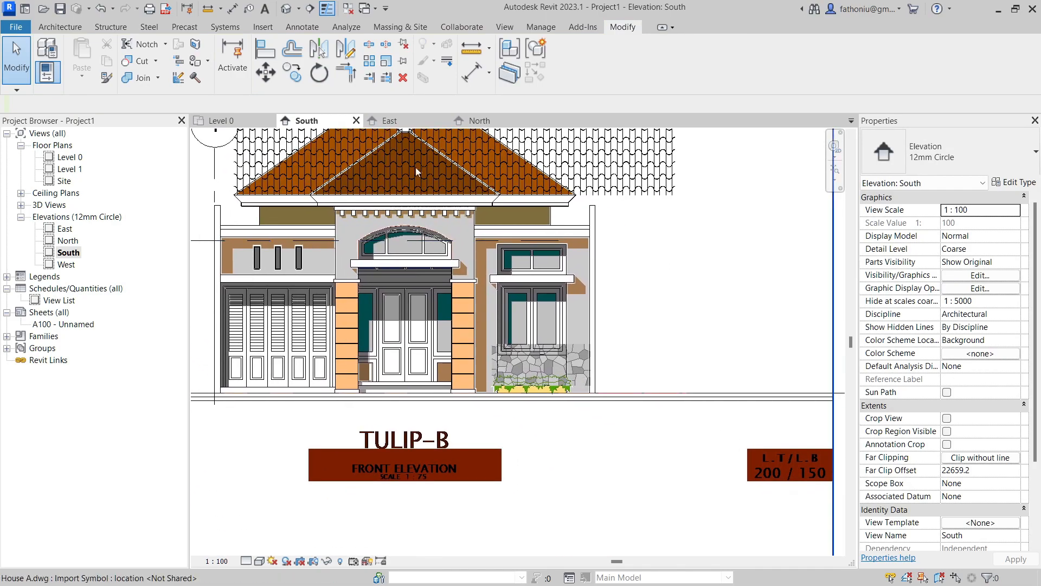
click(302, 26)
click(79, 59)
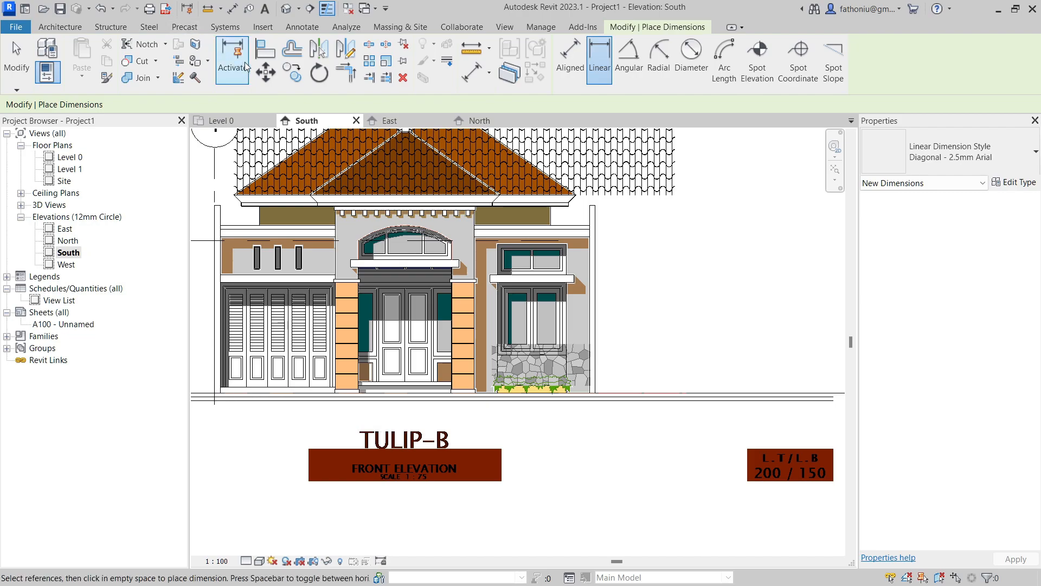
click(570, 57)
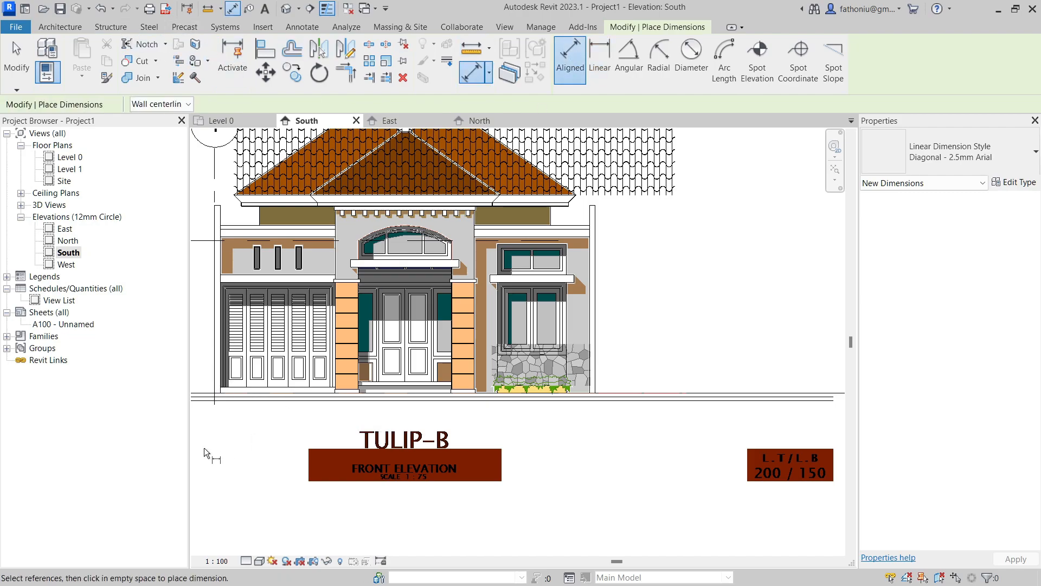
click(215, 402)
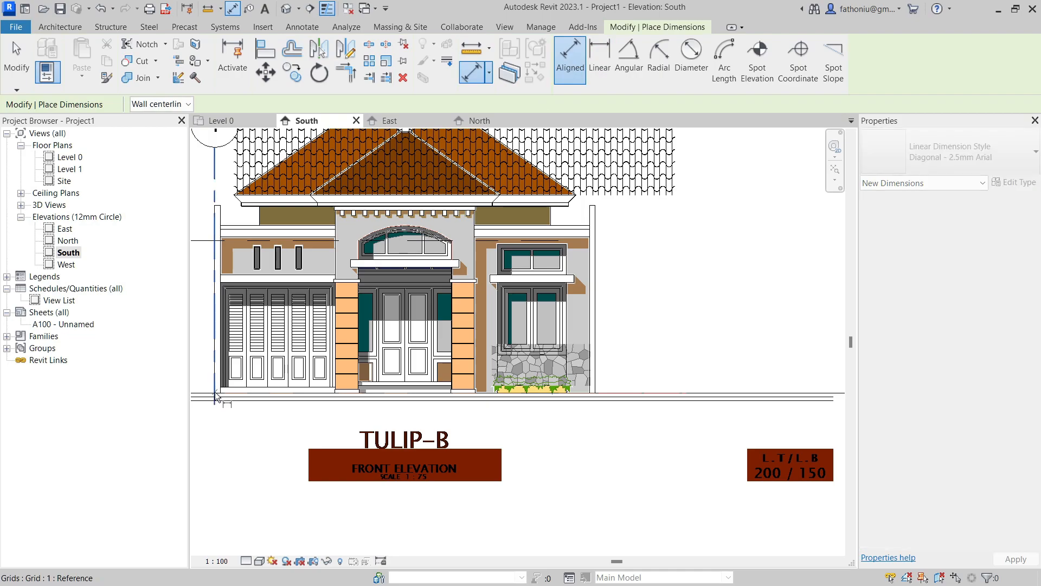
click(596, 386)
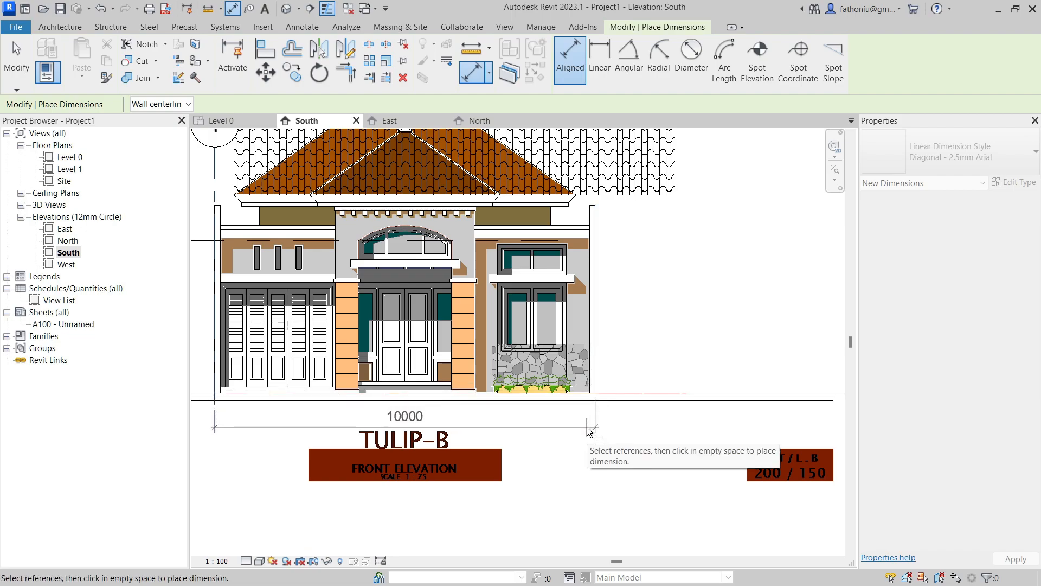
click(588, 429)
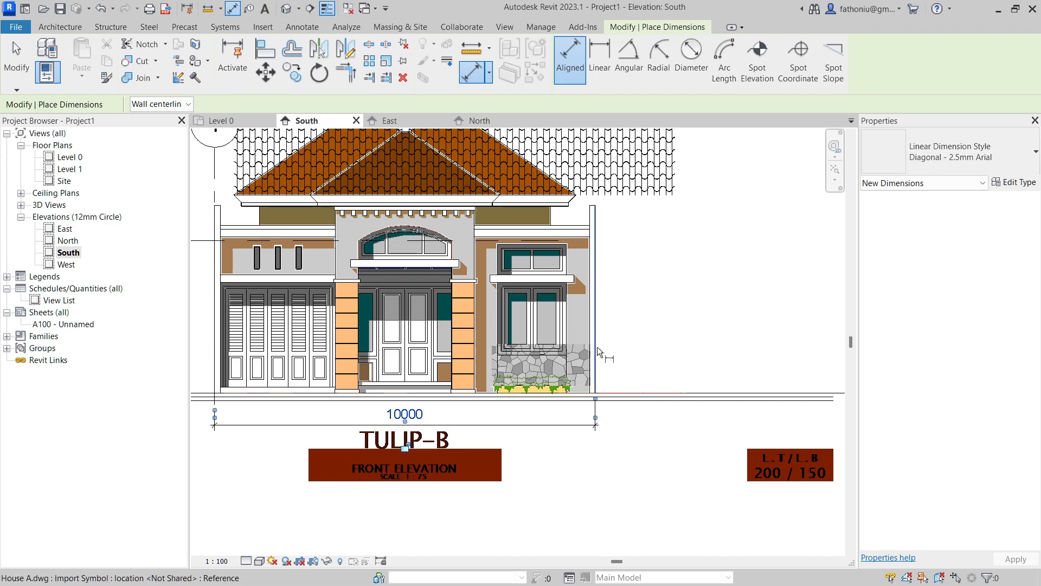
- Dimension the height from Level 0 to the bottom of the right-hand window with an aligned dimension beside the facade
click(610, 391)
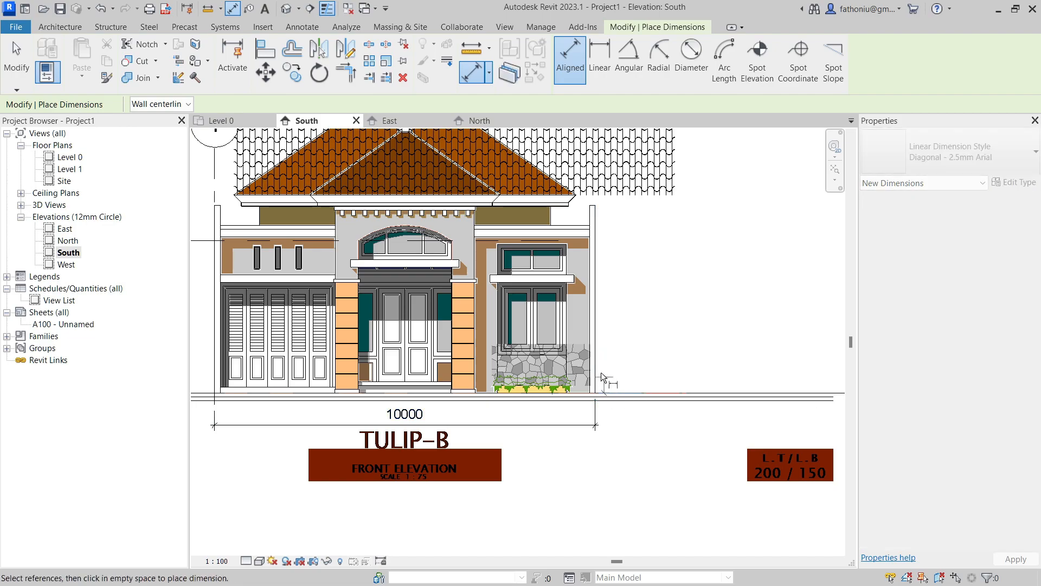
click(563, 355)
click(633, 366)
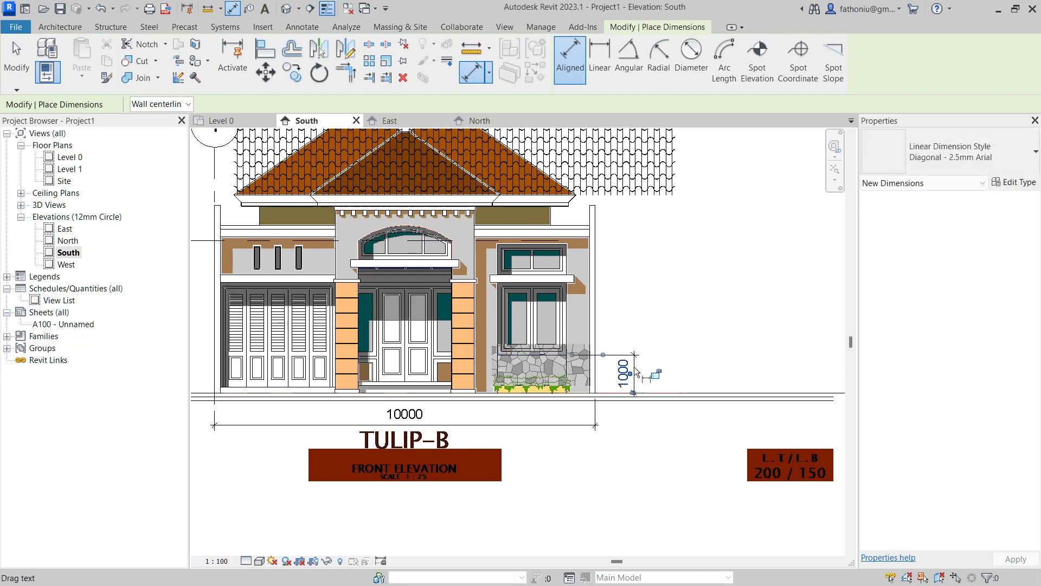
- Dimension the height from Level 0 to the top of the right window's upper frame, outside the sill dimension
click(655, 396)
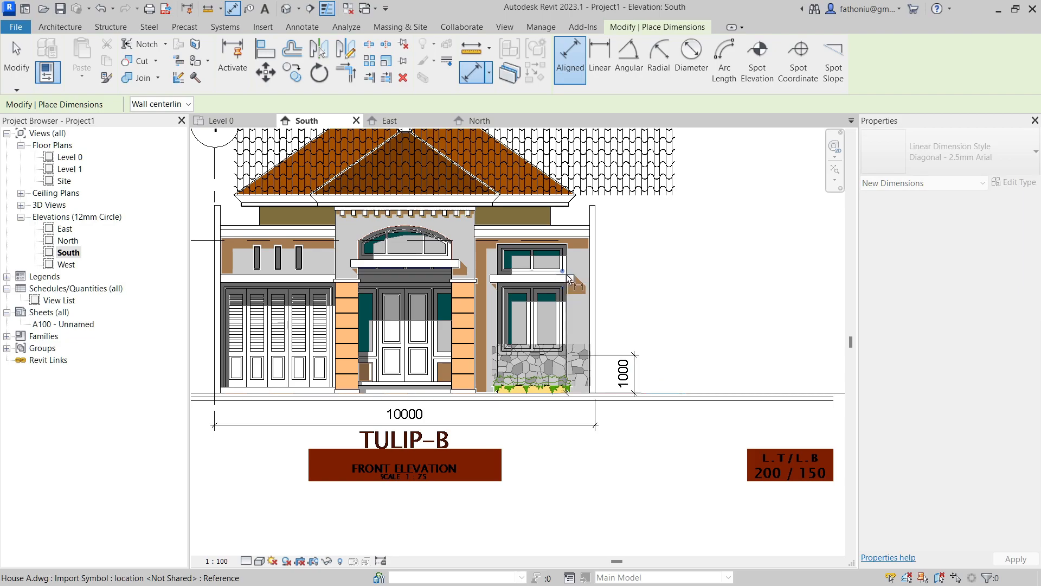
scroll(569, 242, up, 5)
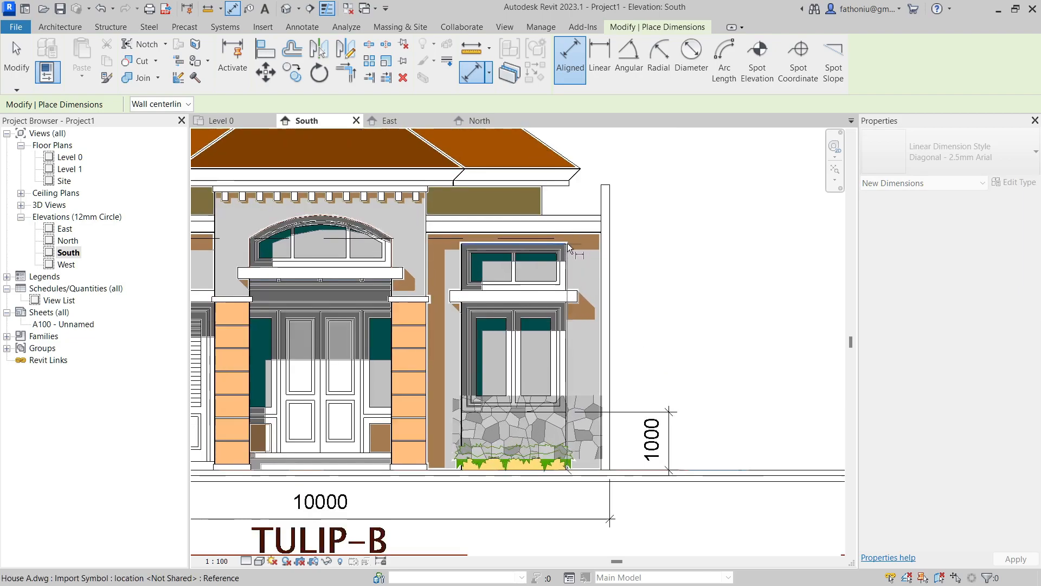
scroll(523, 251, up, 2)
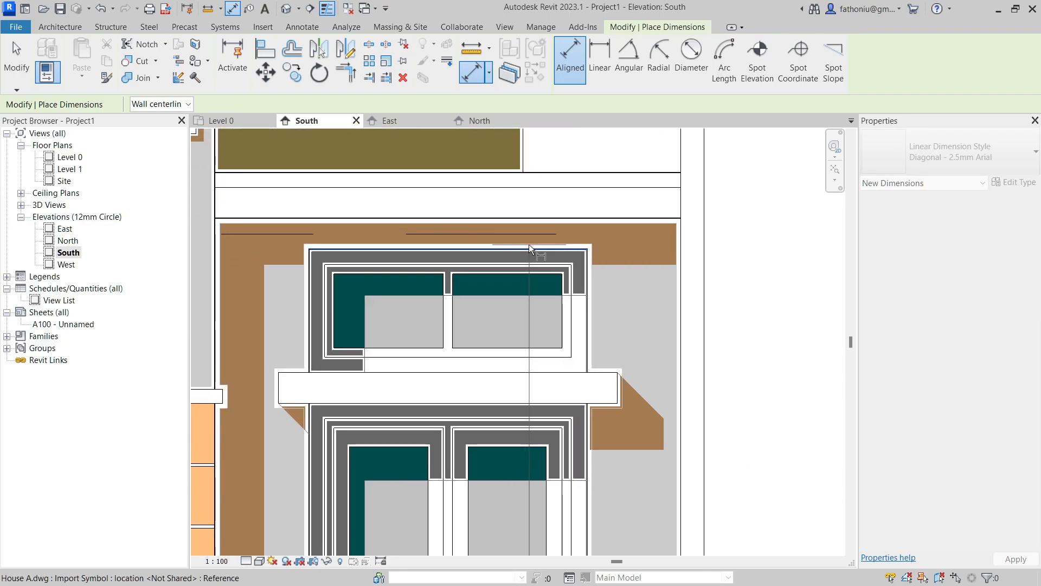
click(539, 243)
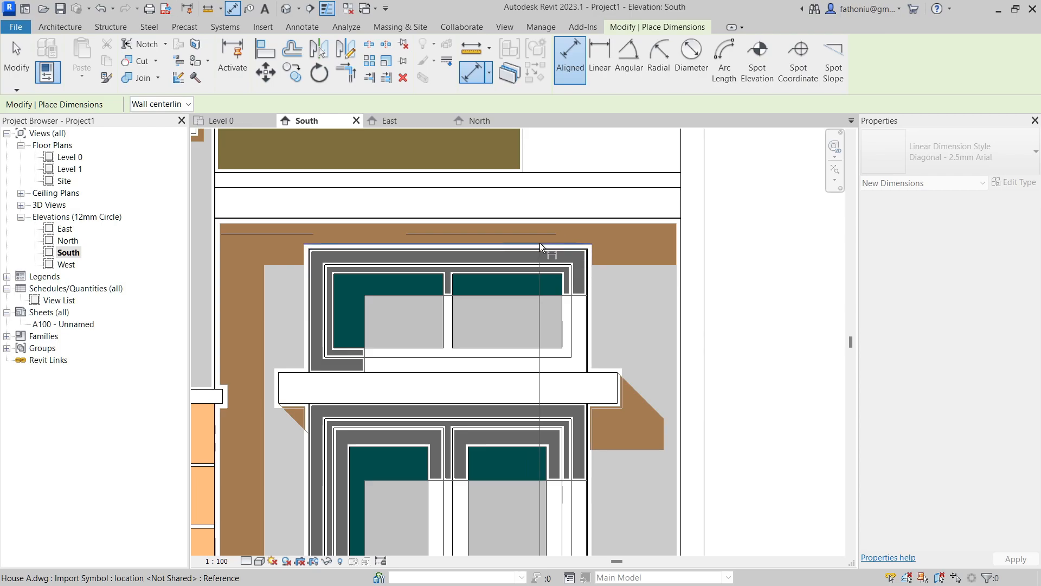
scroll(786, 278, down, 2)
middle_drag(745, 270, 447, 203)
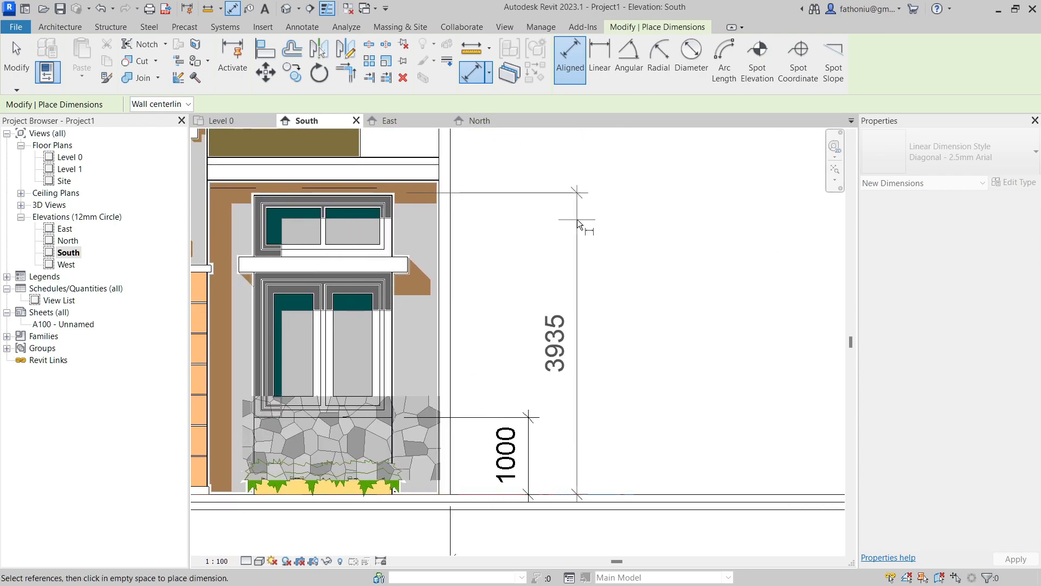
click(575, 220)
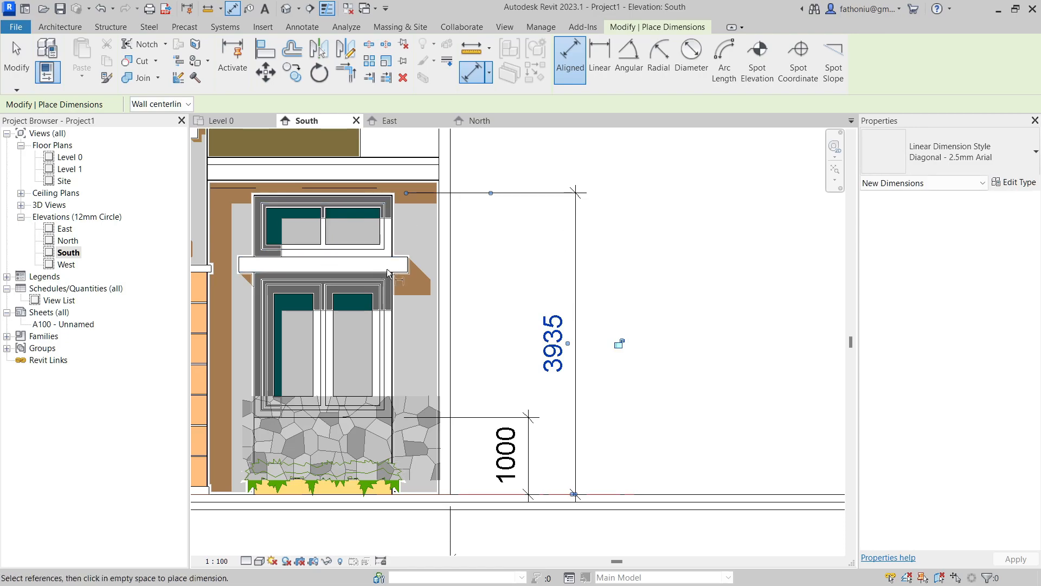
- Dimension the height from Level 0 to the top of the right window's canopy, and move the window-top dimension line outward past it
click(471, 496)
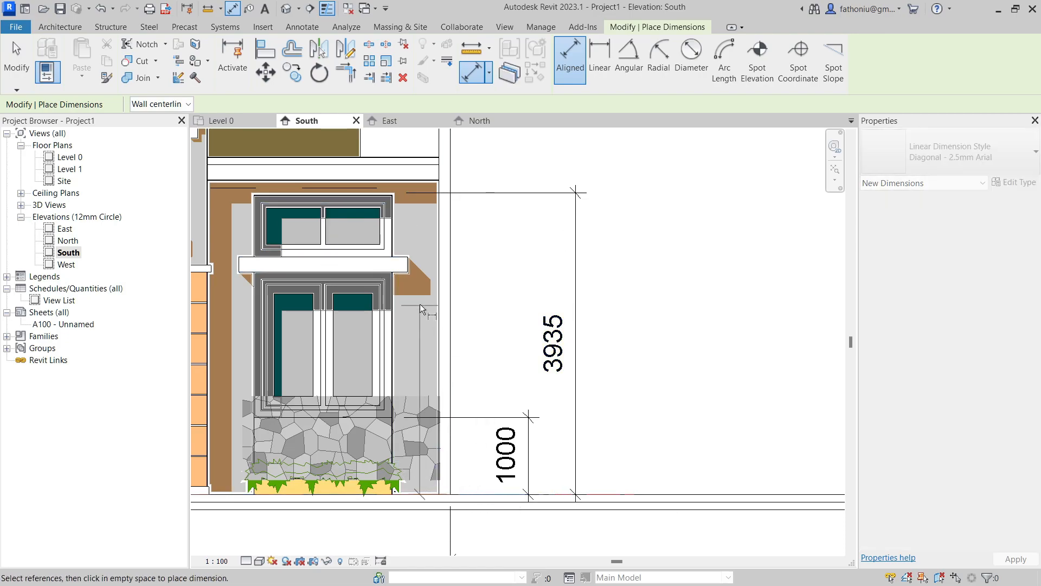
click(409, 256)
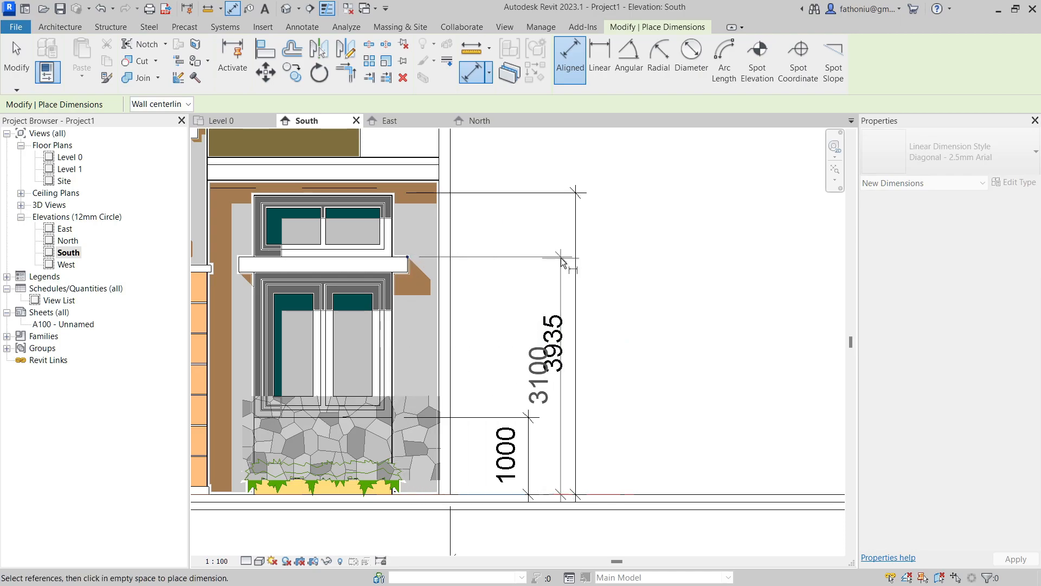
click(623, 259)
key(Escape)
key(Escape)
drag(576, 249, 676, 242)
scroll(667, 292, down, 1)
scroll(668, 296, down, 1)
middle_drag(668, 295, 640, 326)
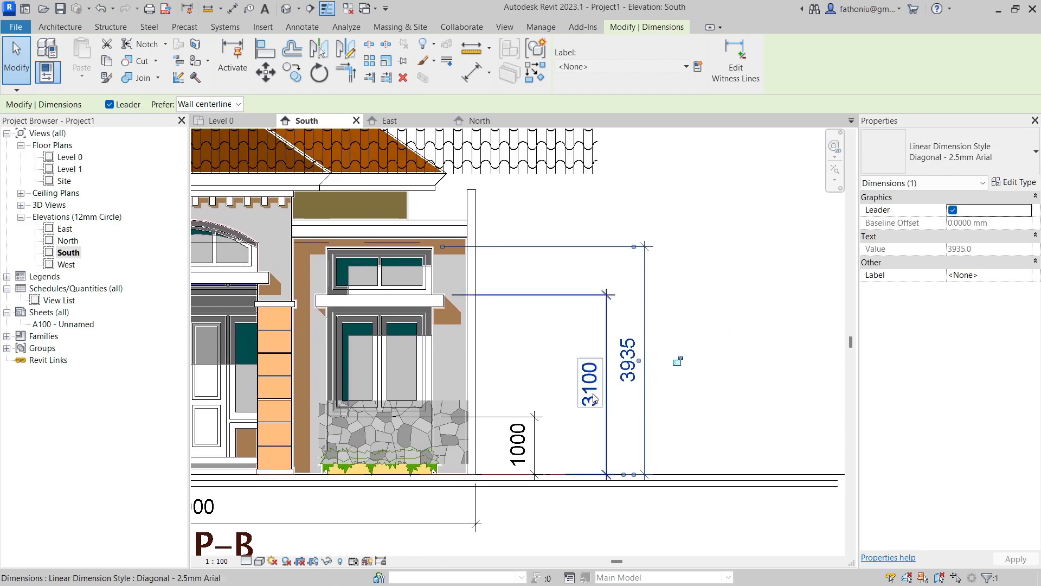
- Align the floor line at the bottom of the front door in the drawing with Level 0
scroll(593, 410, down, 1)
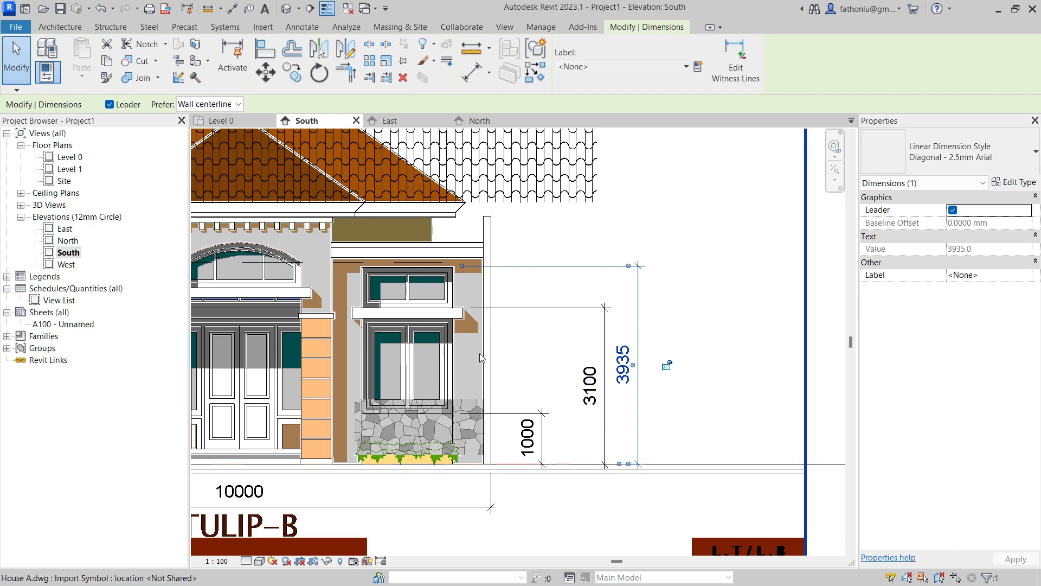
middle_drag(291, 342, 443, 244)
scroll(440, 247, down, 1)
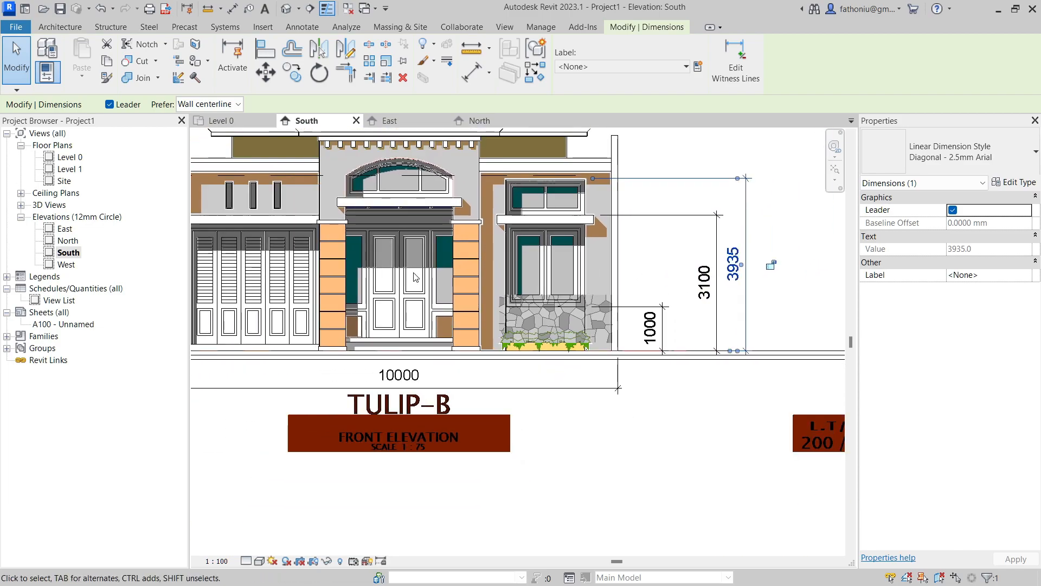
middle_drag(420, 300, 400, 341)
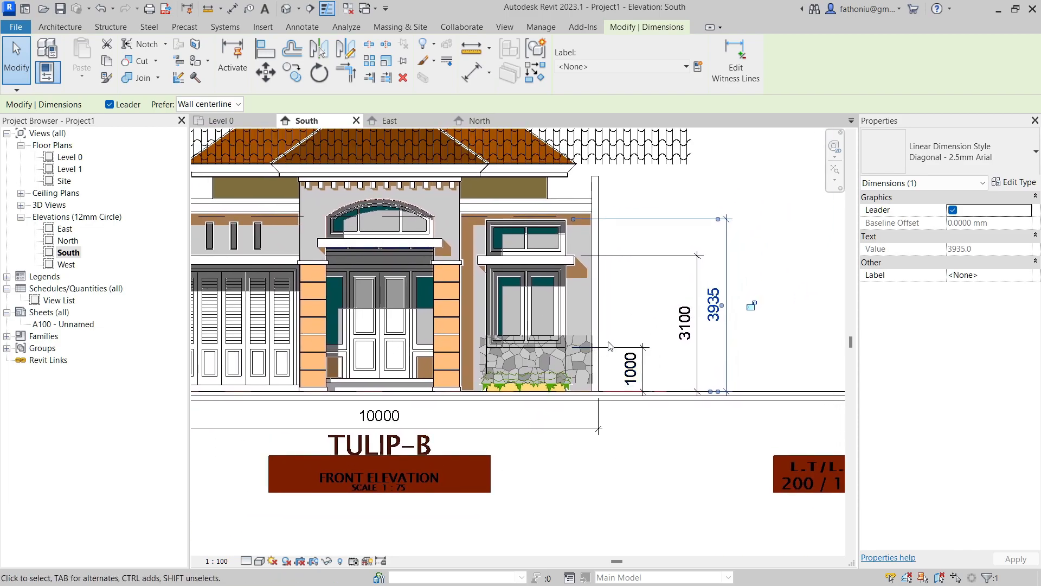
scroll(434, 382, up, 2)
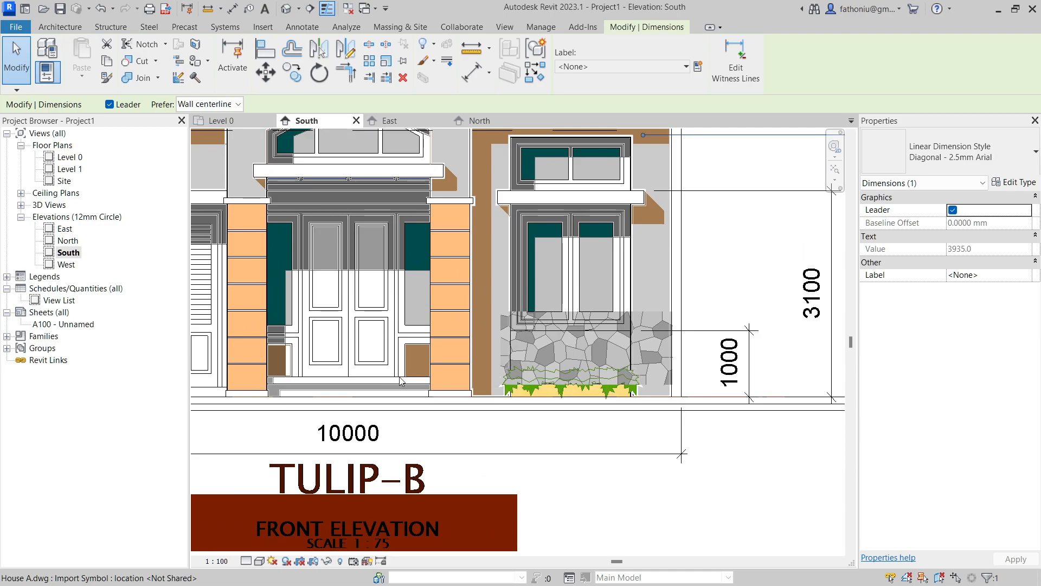
scroll(412, 382, down, 2)
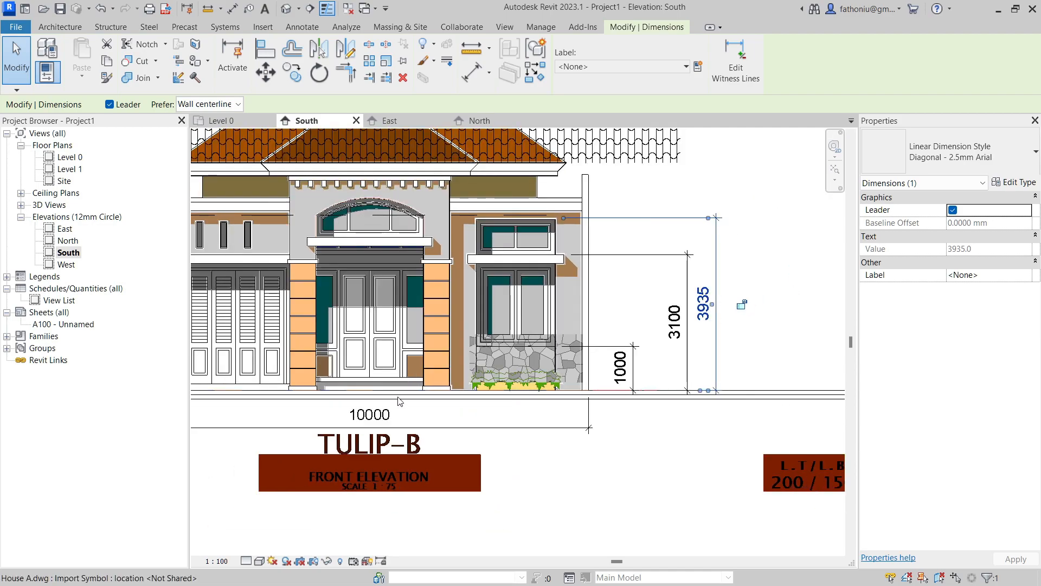
middle_drag(390, 391, 571, 359)
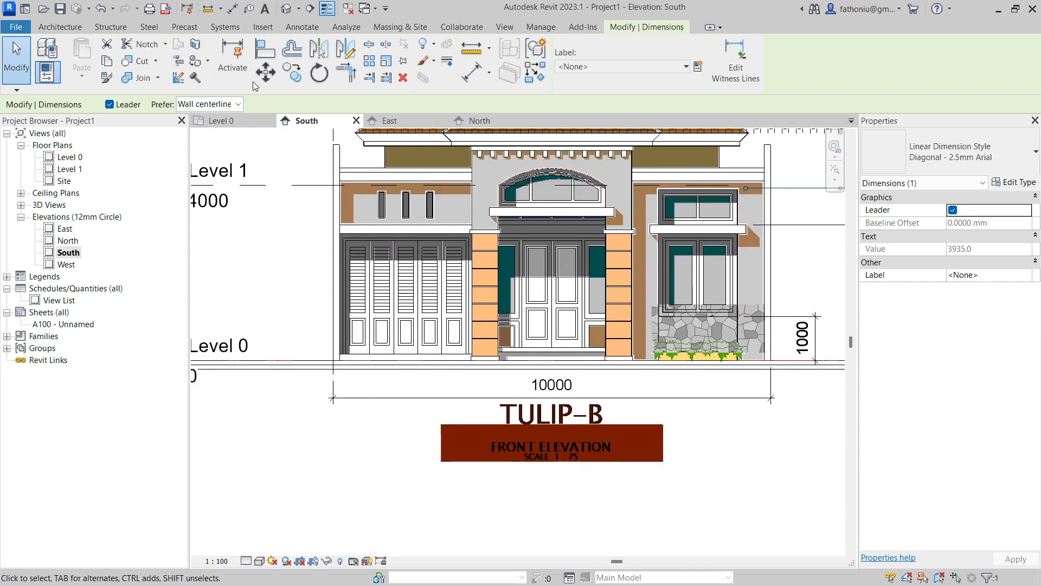
click(265, 49)
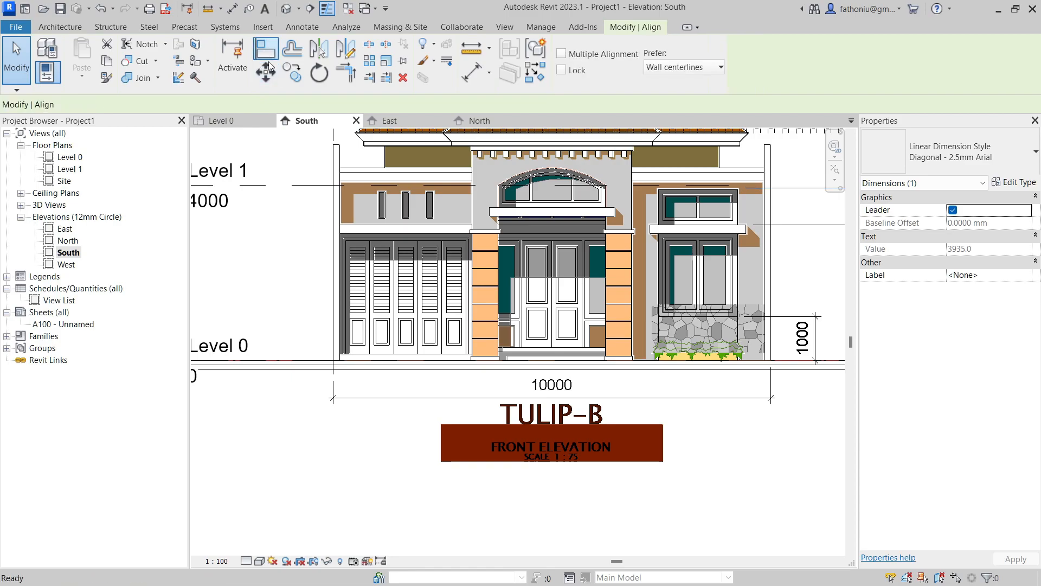
click(303, 361)
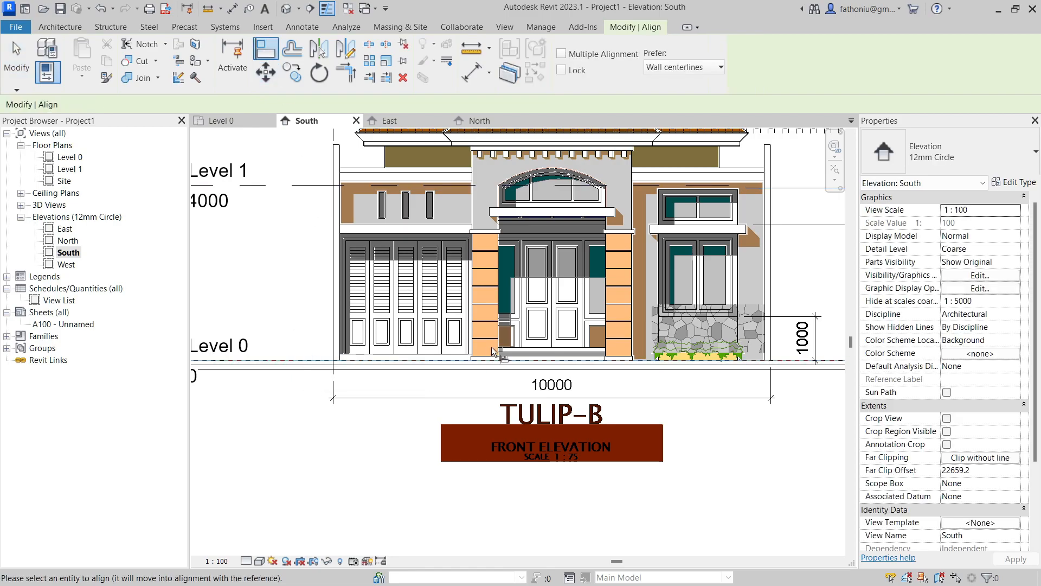
click(530, 350)
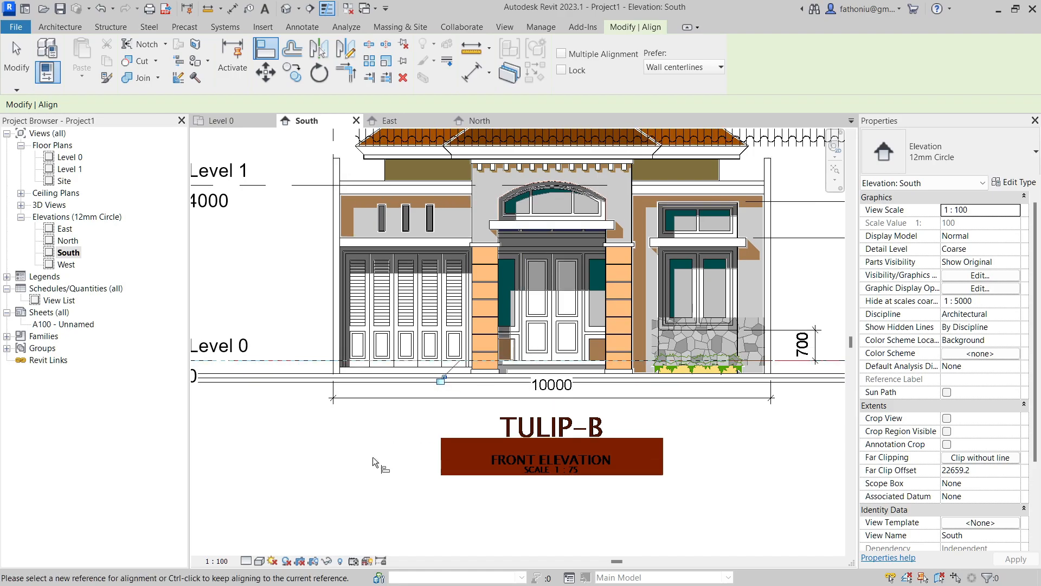
scroll(607, 470, down, 1)
middle_drag(779, 500, 737, 467)
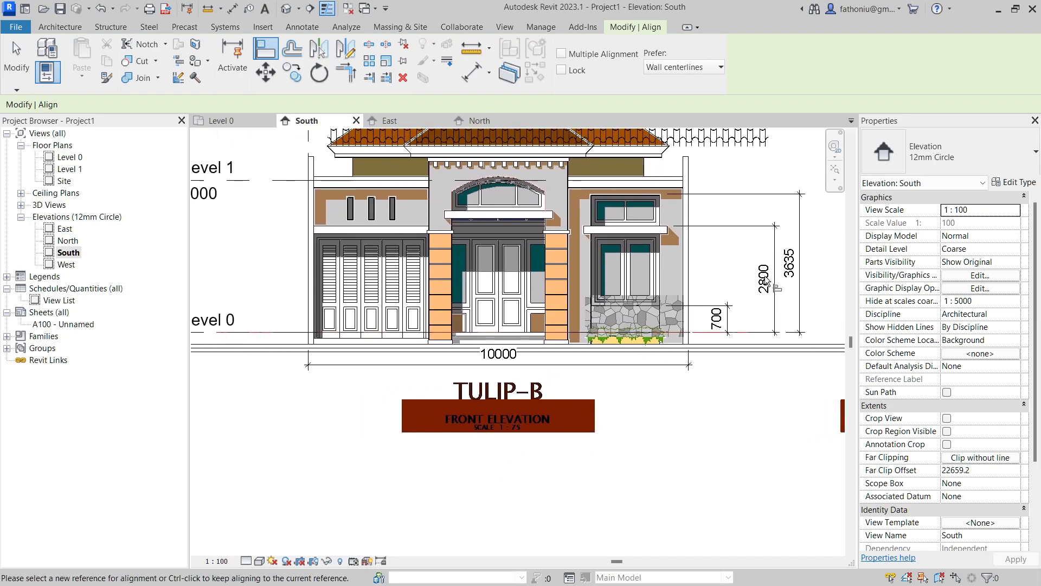
key(Escape)
key(Escape)
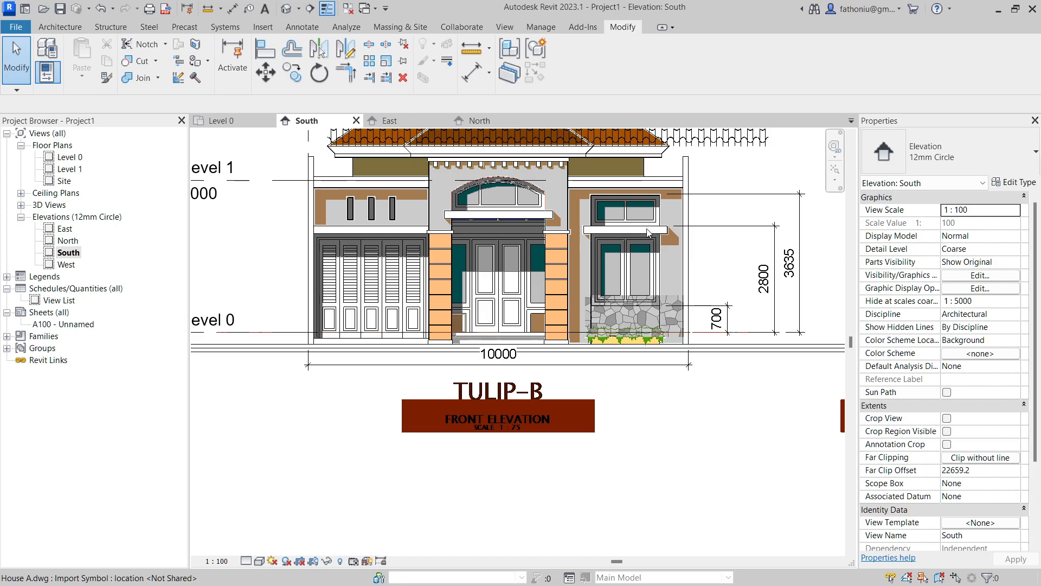
middle_drag(560, 236, 569, 234)
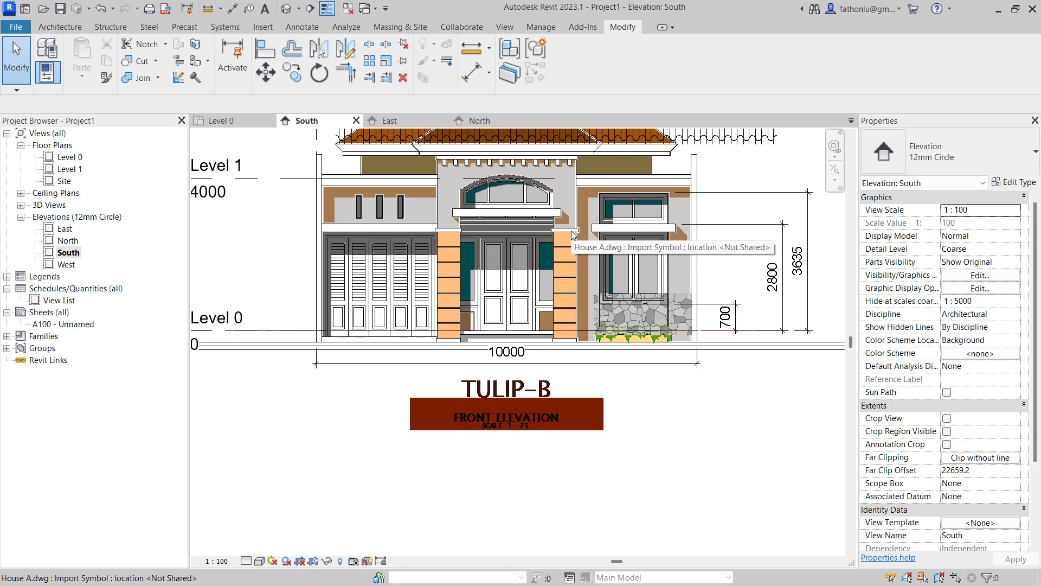
scroll(573, 236, down, 1)
middle_drag(574, 235, 585, 298)
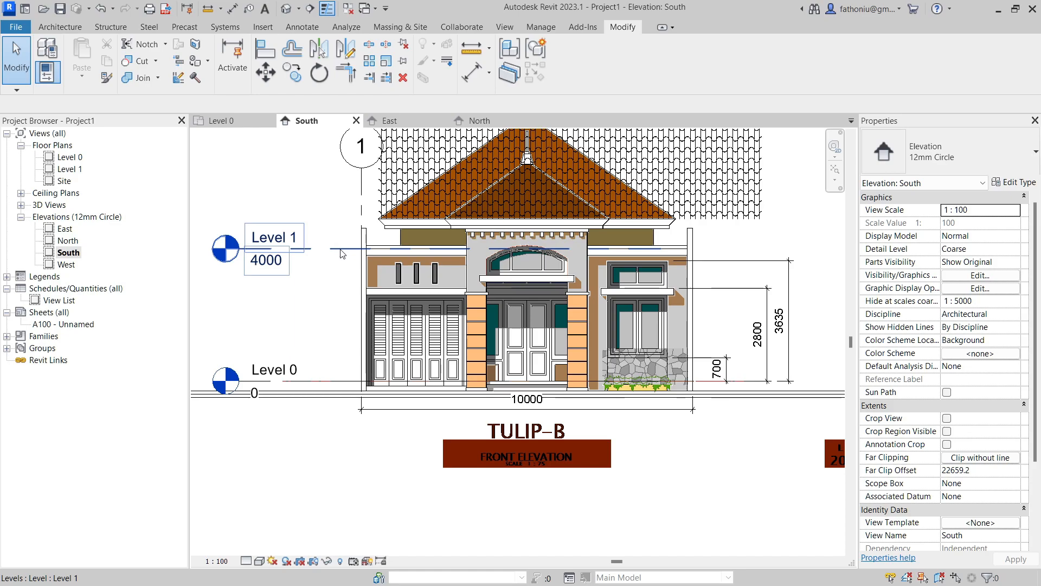
key(m)
key(v)
scroll(341, 252, up, 3)
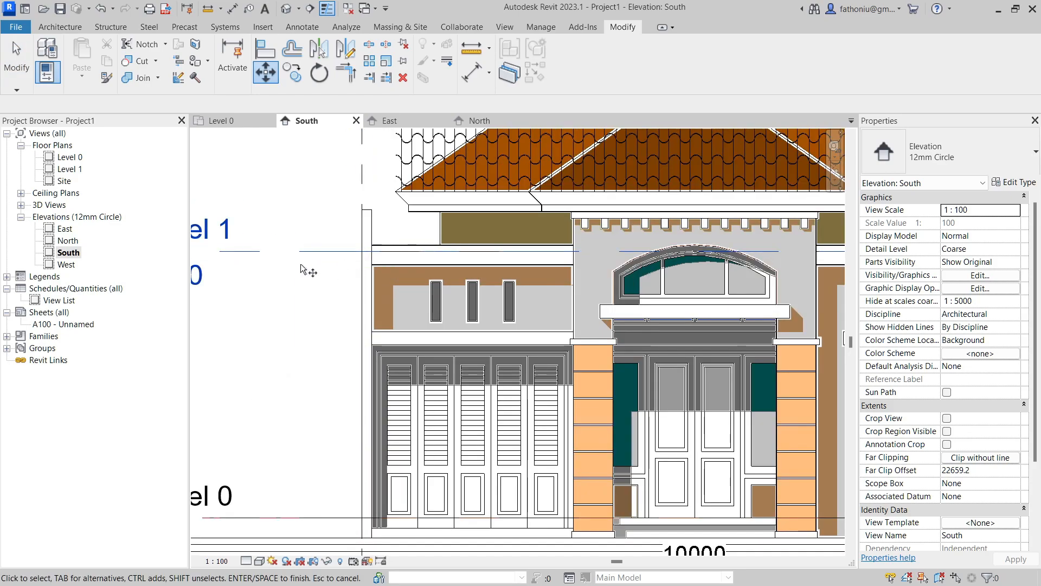
key(Escape)
- Try to move Level 1 up to the top edge of the white band above the garage, and undo the move
click(315, 252)
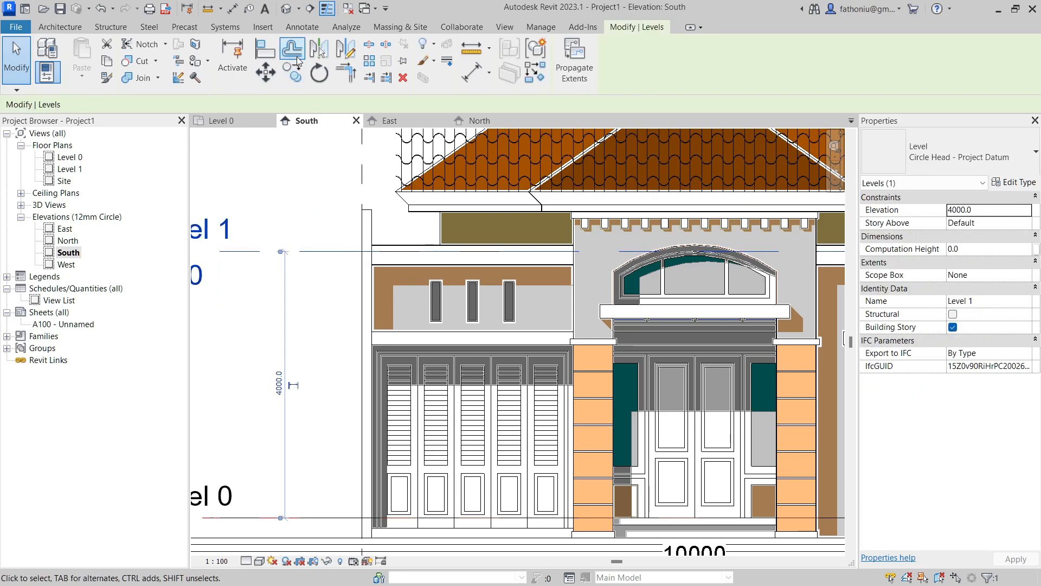
click(266, 72)
click(372, 252)
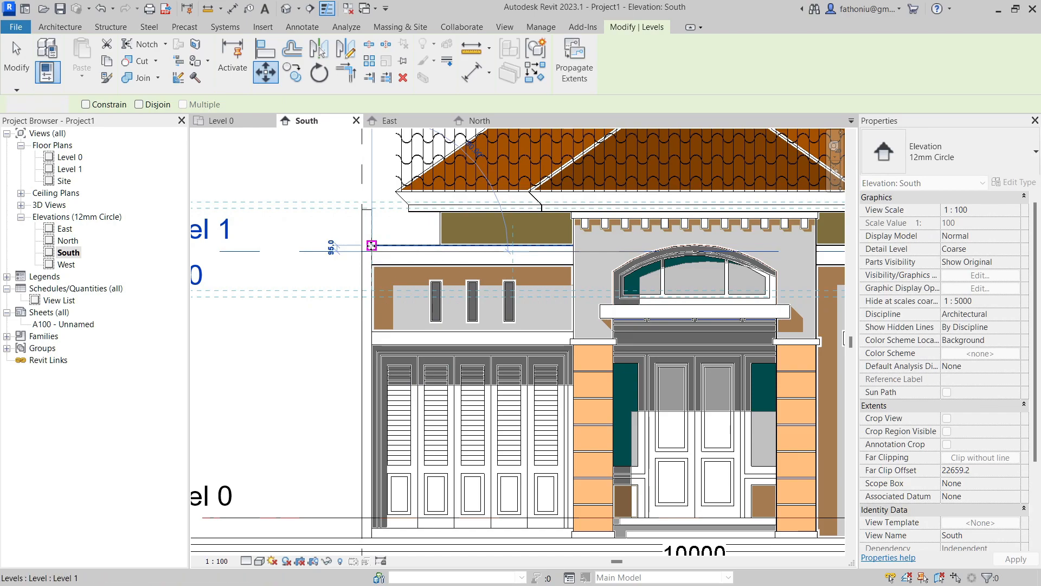
click(372, 246)
key(ctrl+z)
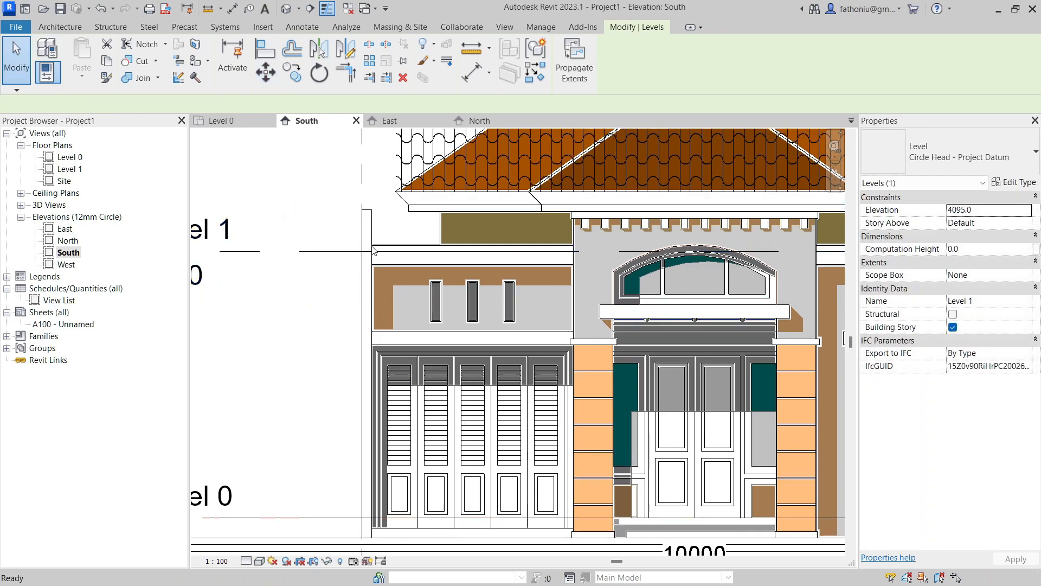
- Dimension the height from Level 0 to the top edge of the white band above the garage
click(329, 253)
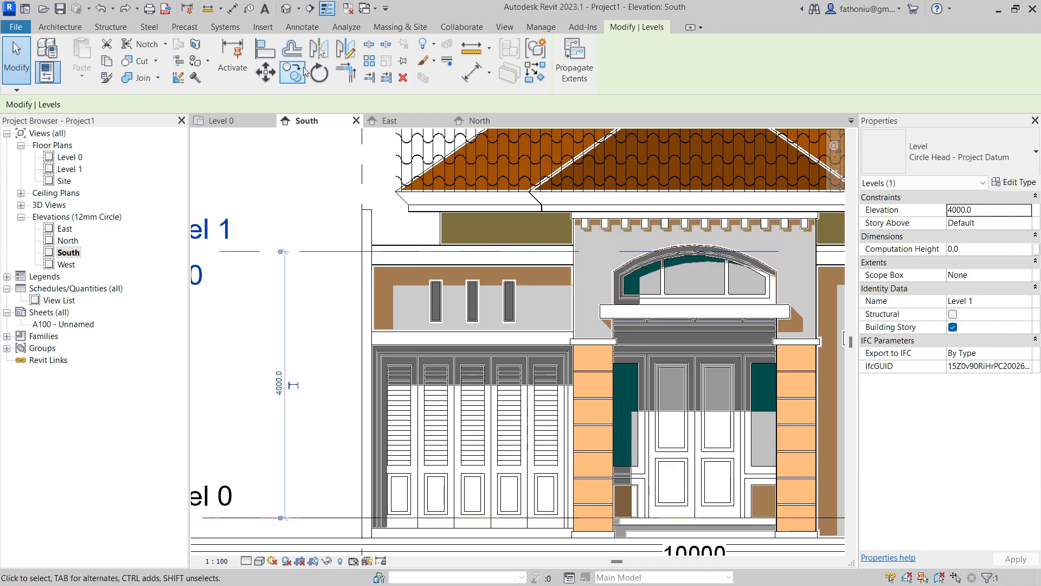
middle_drag(341, 295, 332, 242)
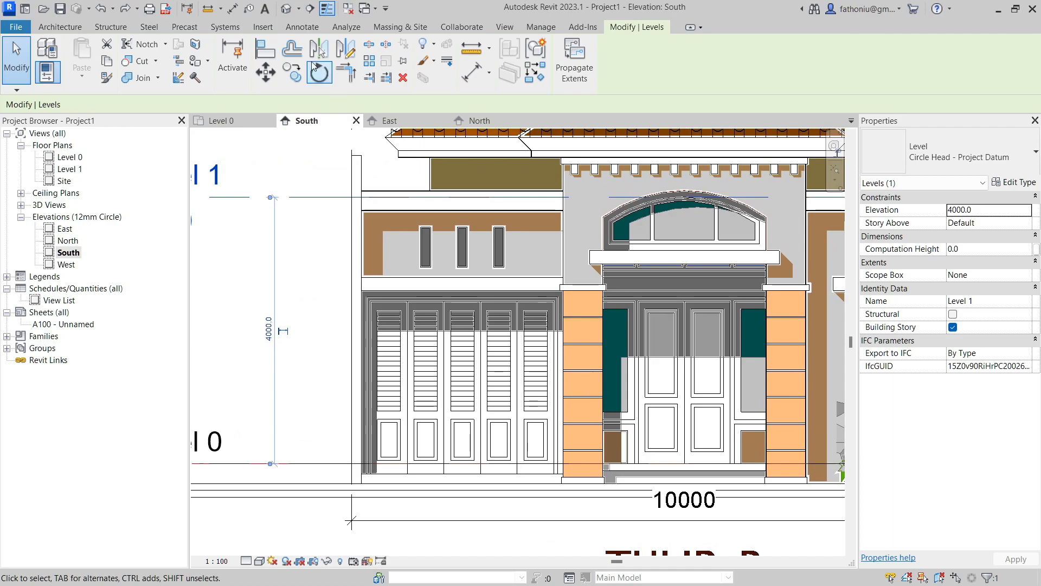
click(302, 26)
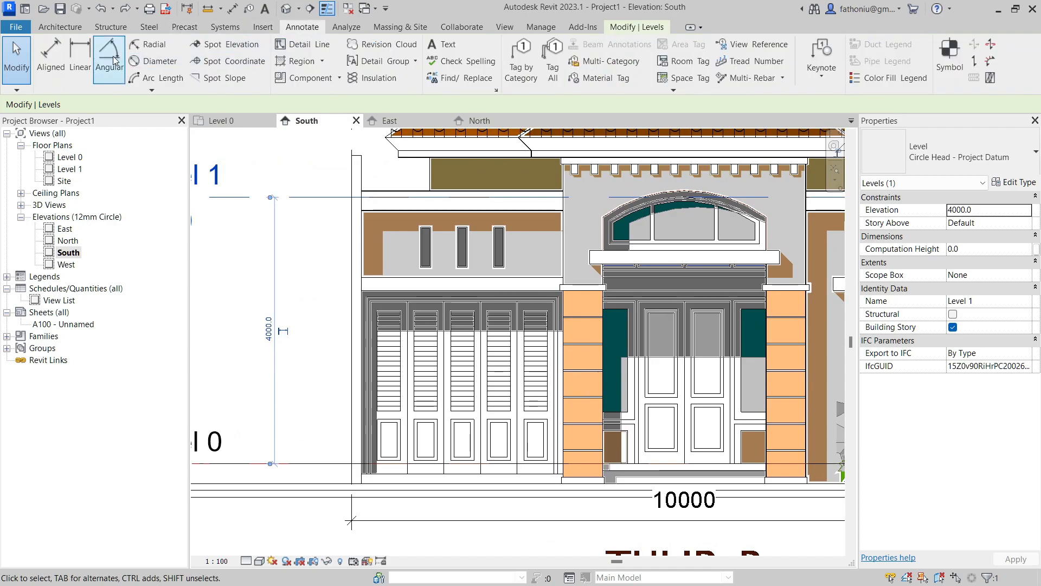
click(81, 57)
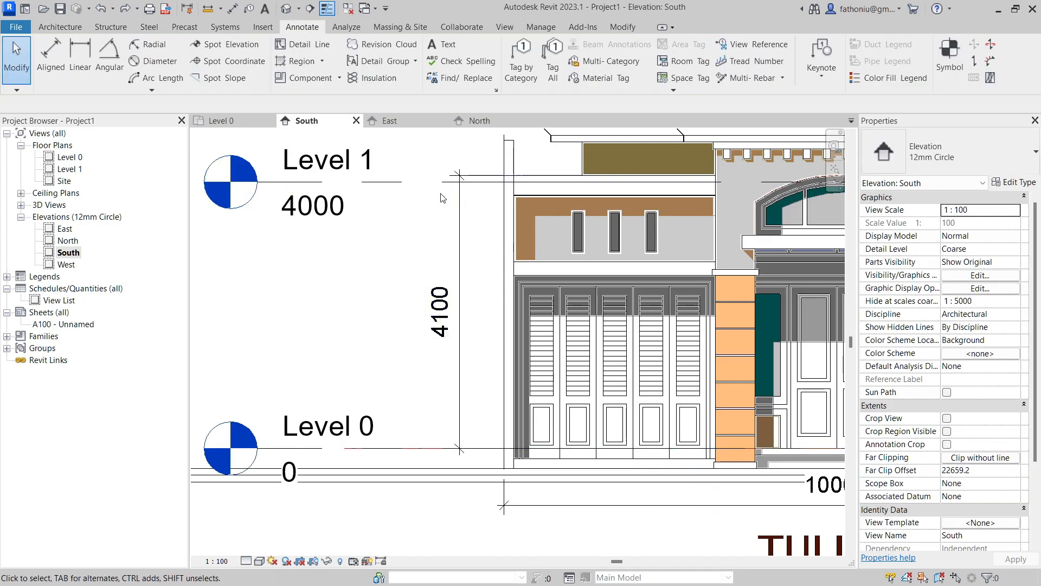
- Set Level 1's elevation to 4100
click(290, 216)
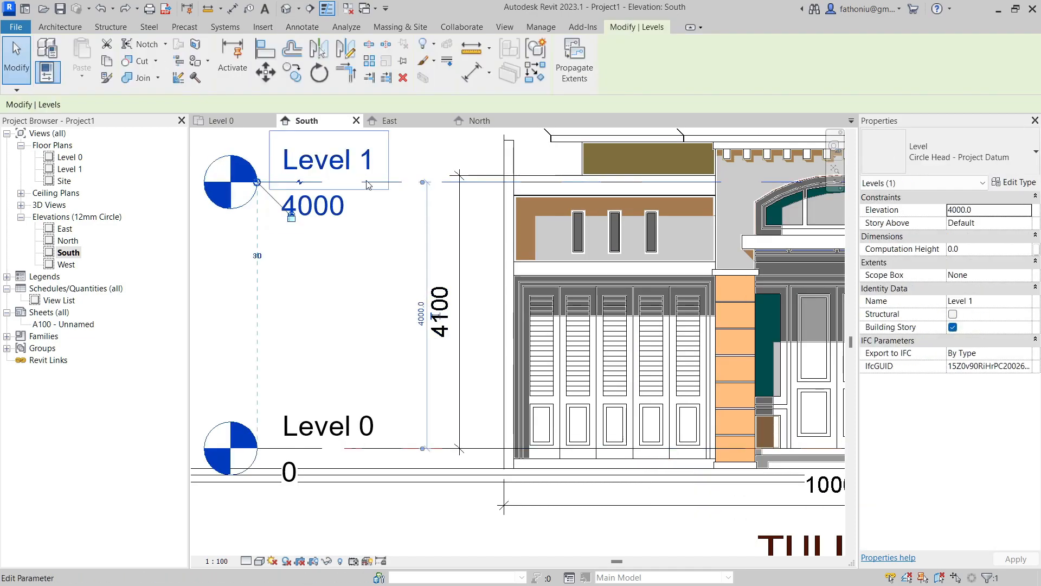
click(305, 211)
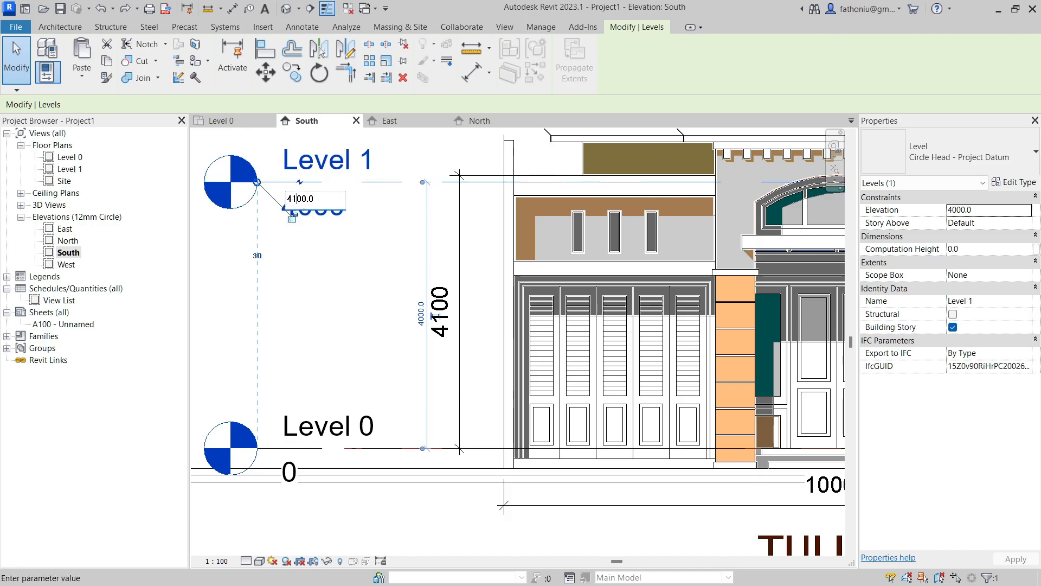
key(Return)
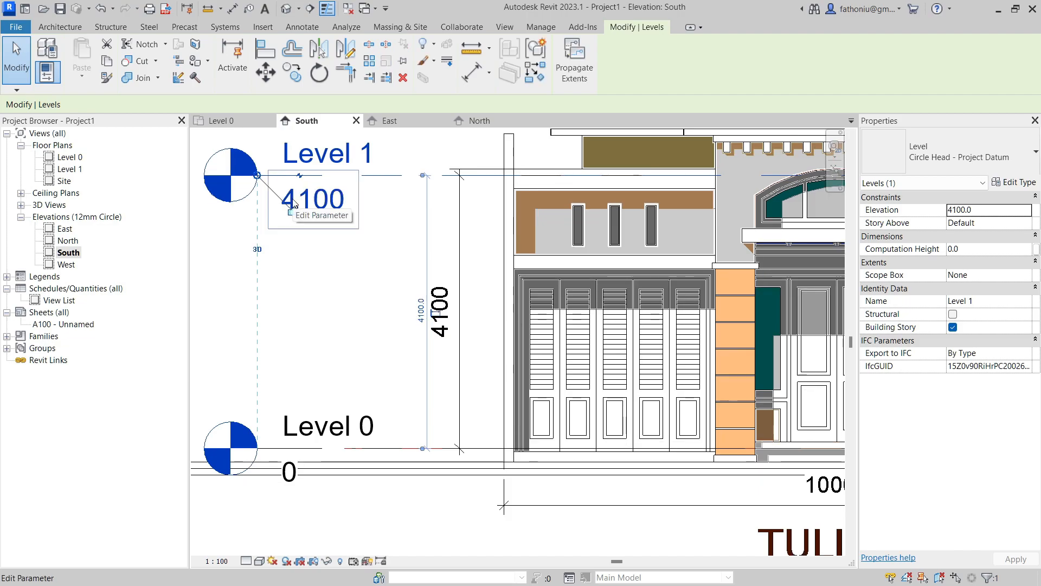
middle_drag(401, 490, 233, 437)
scroll(749, 449, down, 1)
scroll(760, 448, down, 2)
middle_drag(777, 453, 779, 422)
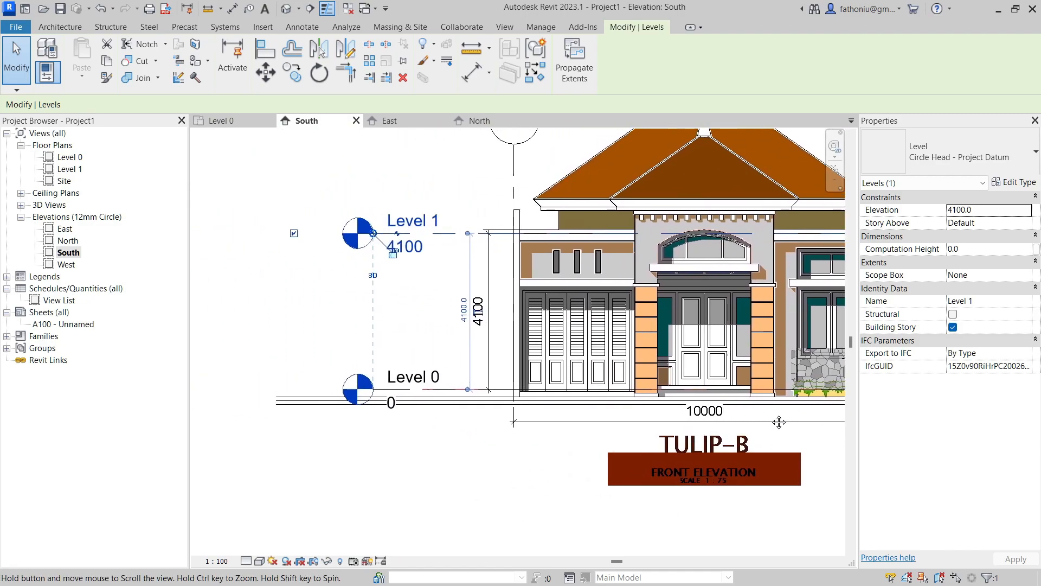
click(469, 364)
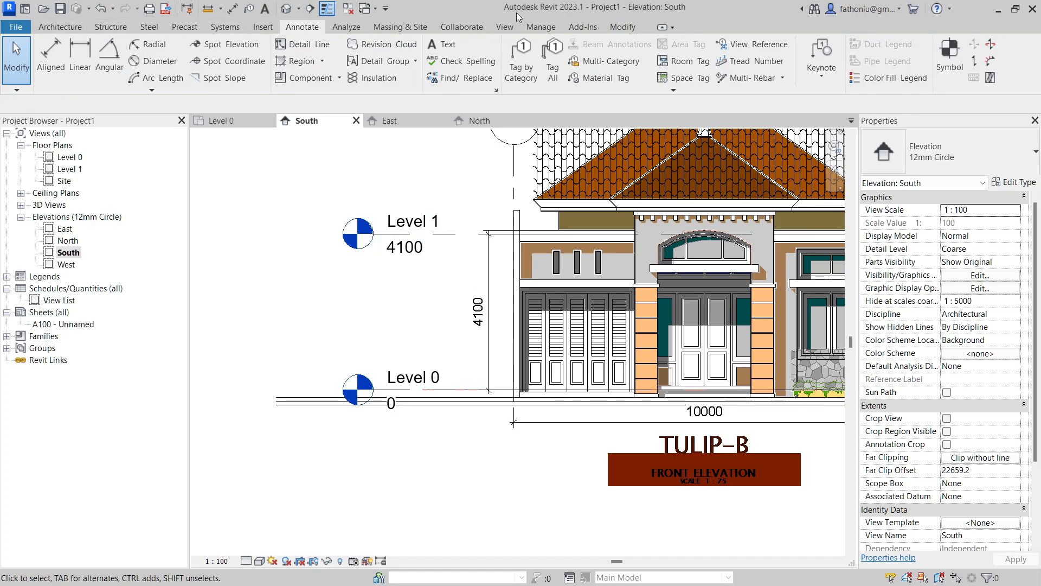
- Realign the imported elevation so the floor line at the bottom of the front door sits on Level 0
click(621, 27)
click(265, 49)
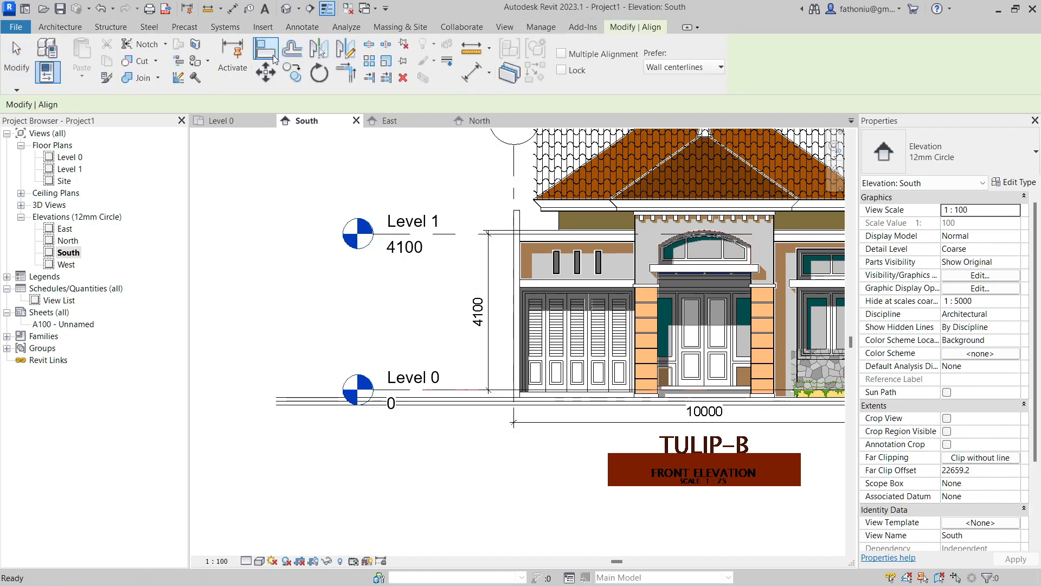
scroll(568, 360, up, 1)
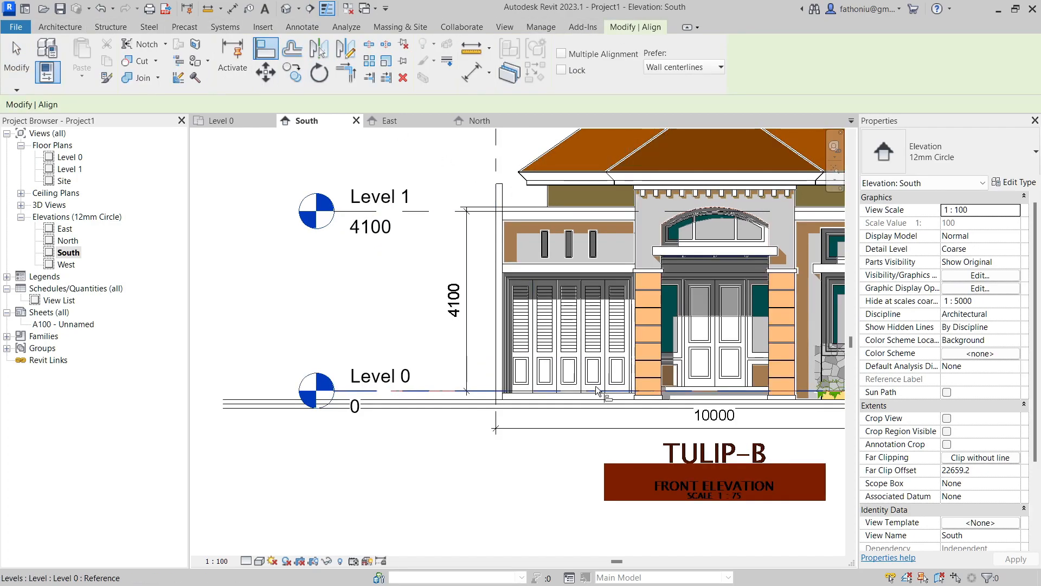
click(362, 391)
click(704, 384)
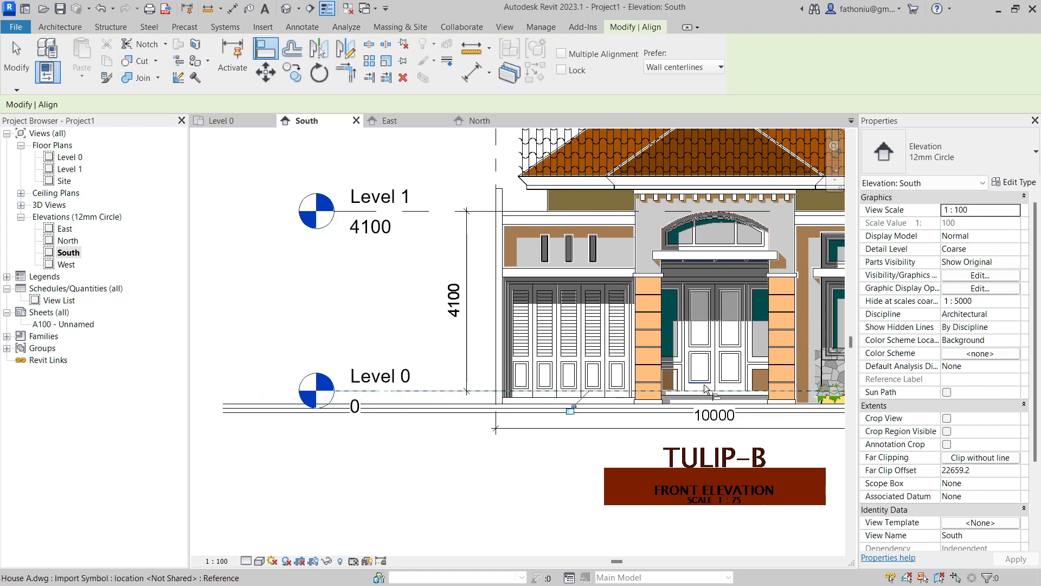
- Examine how the front elevation drawing lines up with Level 0 and Level 1, from the garage to the window dimensions
scroll(438, 384, up, 1)
middle_drag(438, 384, 402, 374)
scroll(396, 366, down, 2)
middle_drag(711, 338, 459, 395)
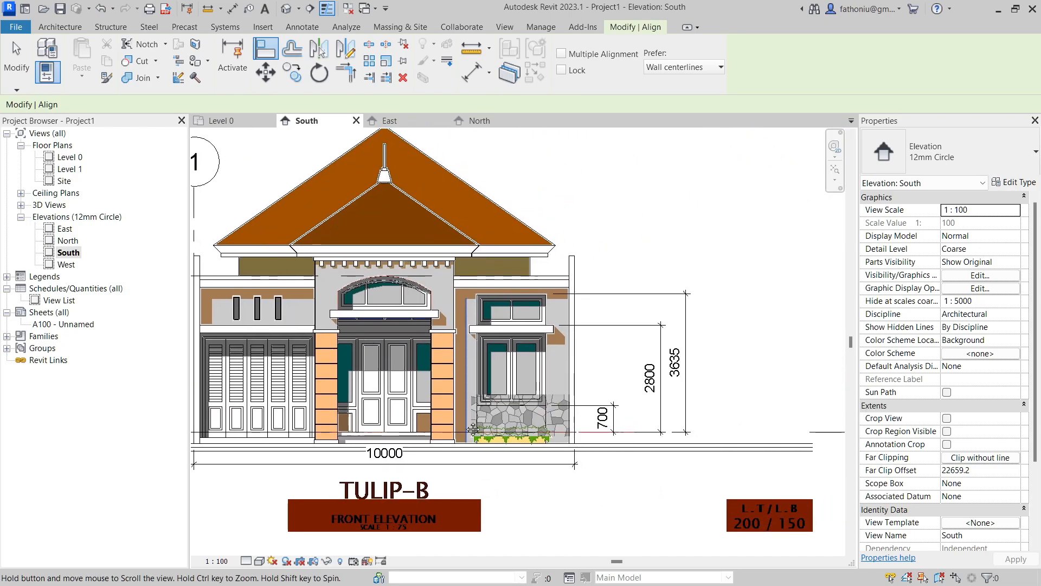
scroll(467, 395, down, 1)
middle_drag(688, 364, 921, 360)
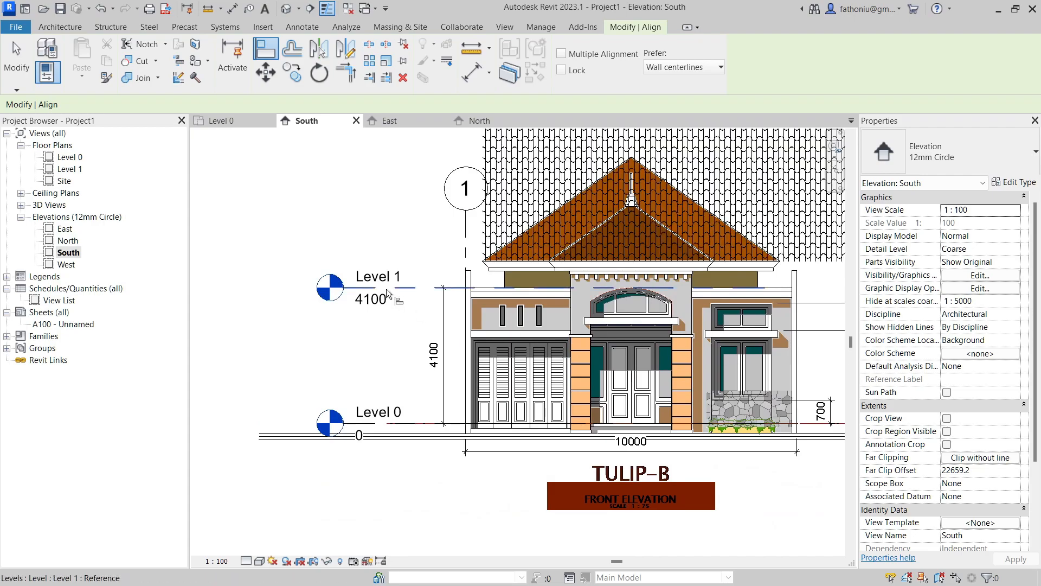
scroll(379, 280, up, 2)
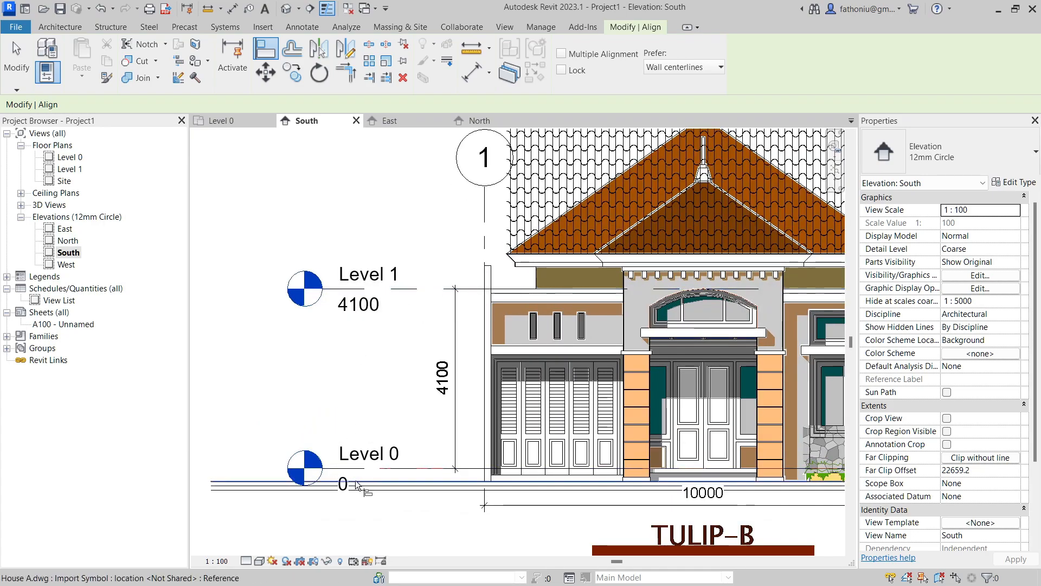
click(370, 312)
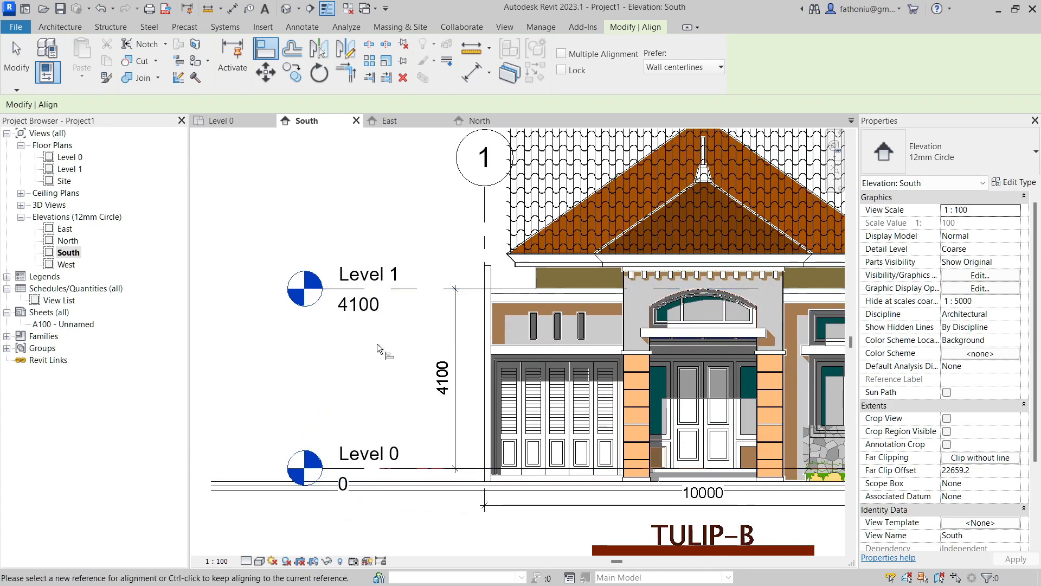
click(390, 469)
middle_drag(396, 375, 350, 353)
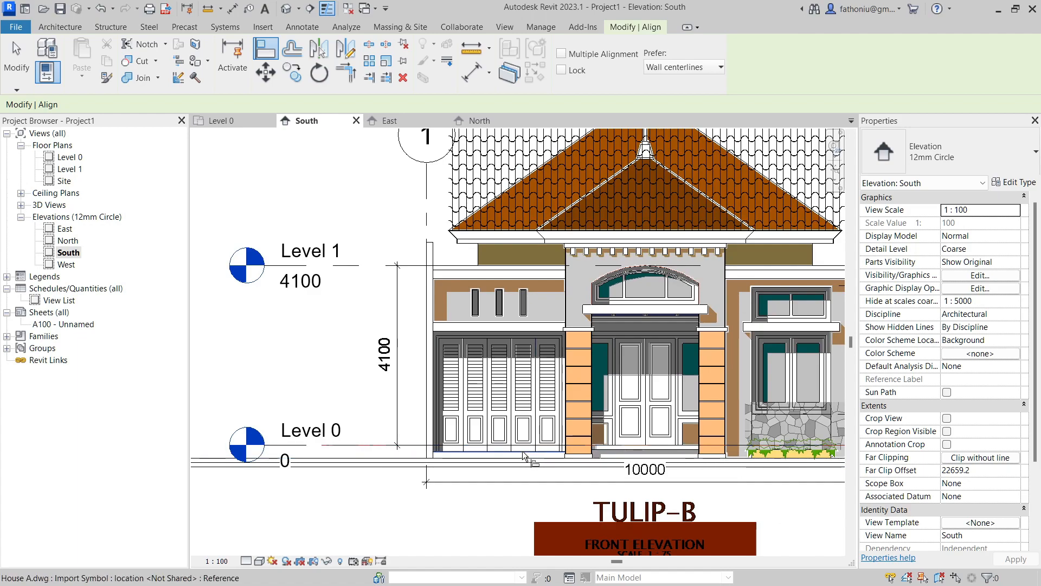
middle_drag(479, 260, 471, 270)
scroll(471, 271, up, 1)
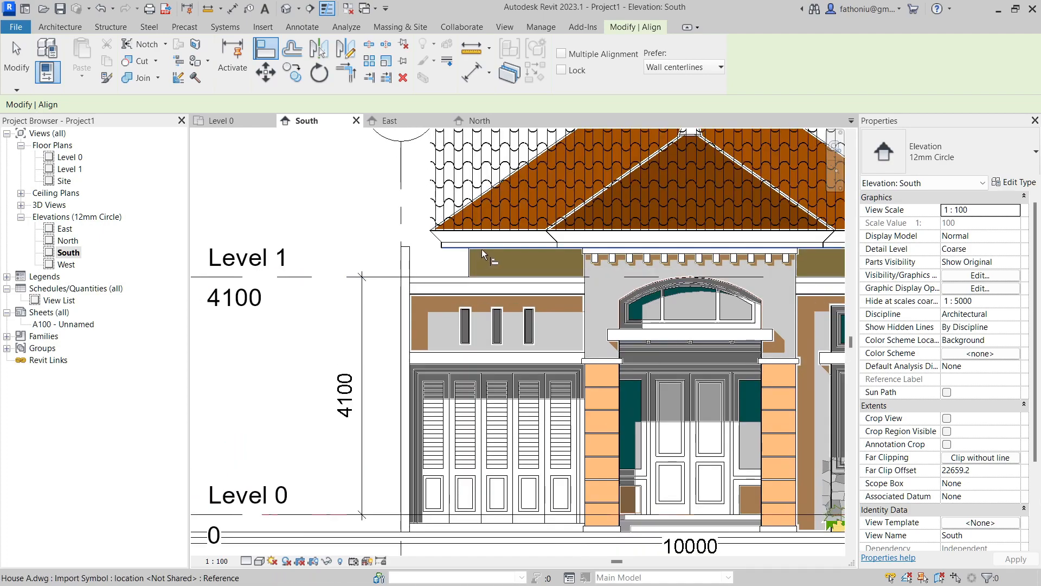
scroll(477, 254, down, 1)
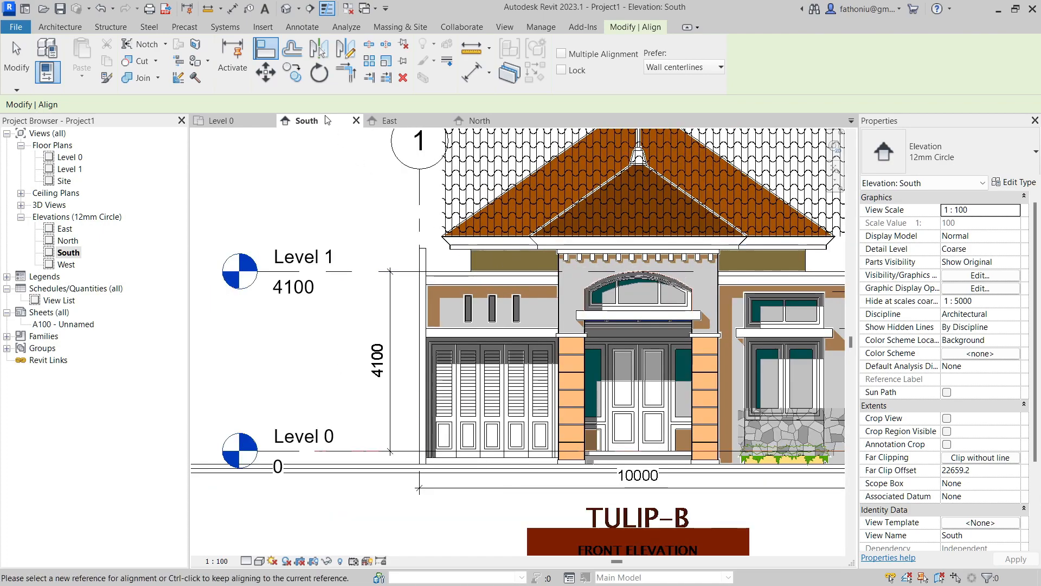
- Create a level with a plan view from the lower edge of the roof eaves, and line up its head with the other level heads
click(60, 26)
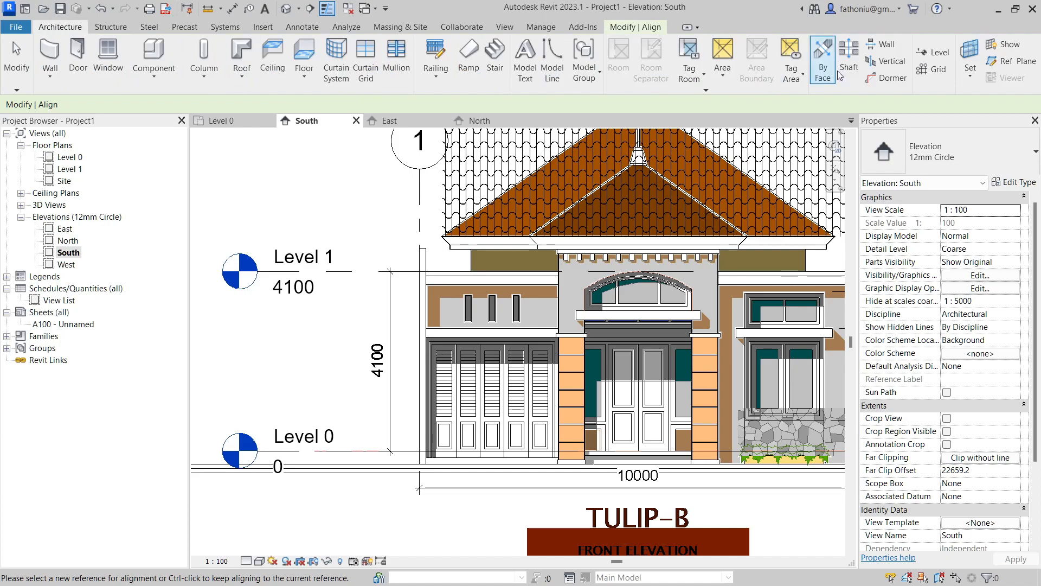
click(938, 54)
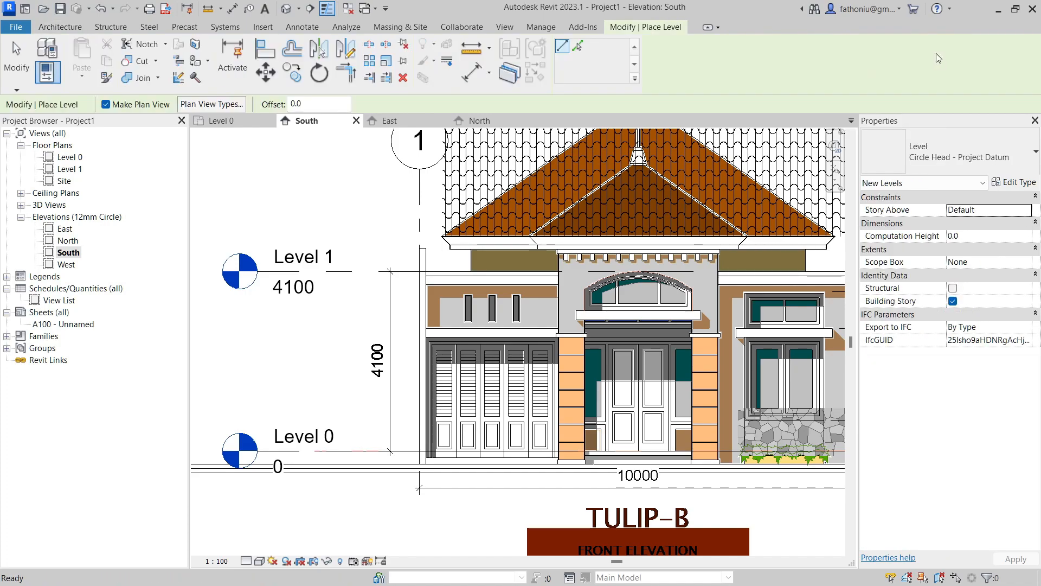
click(581, 46)
click(473, 252)
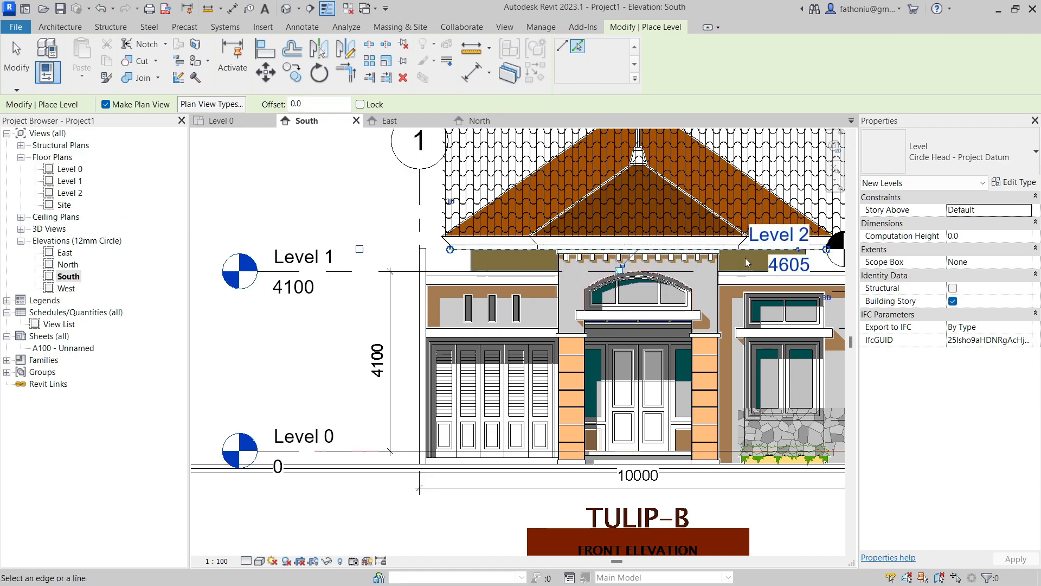
drag(827, 250, 689, 249)
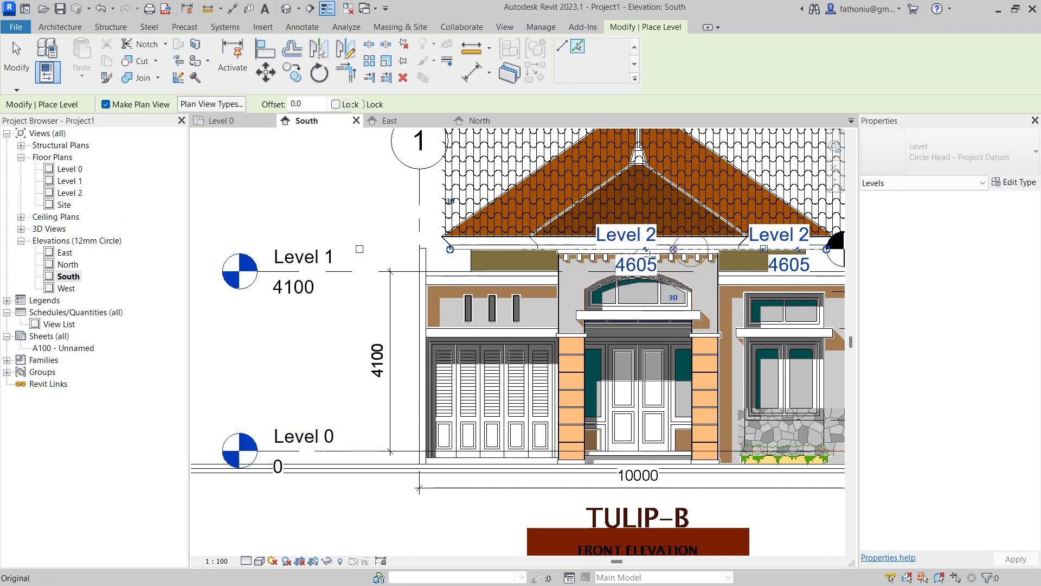
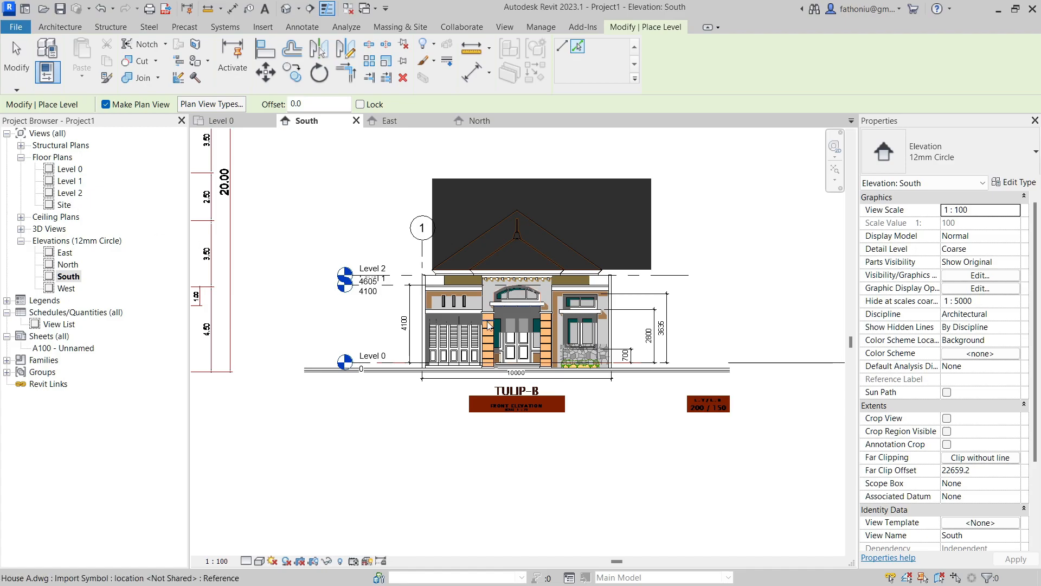
- Add an elbow to Level 2's line and move its head up, clear of the Level 1 head
scroll(487, 322, up, 2)
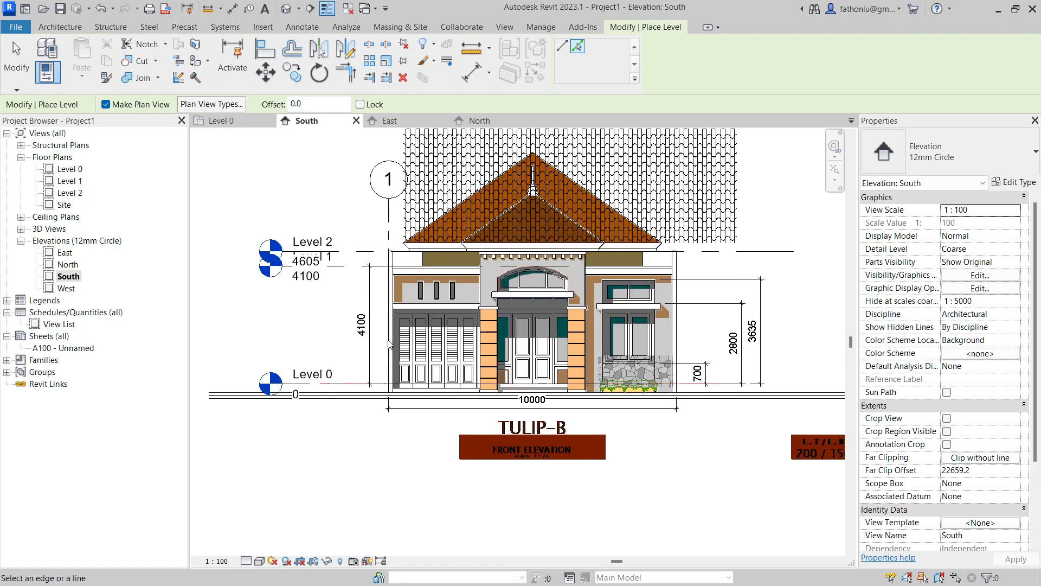
scroll(305, 257, up, 3)
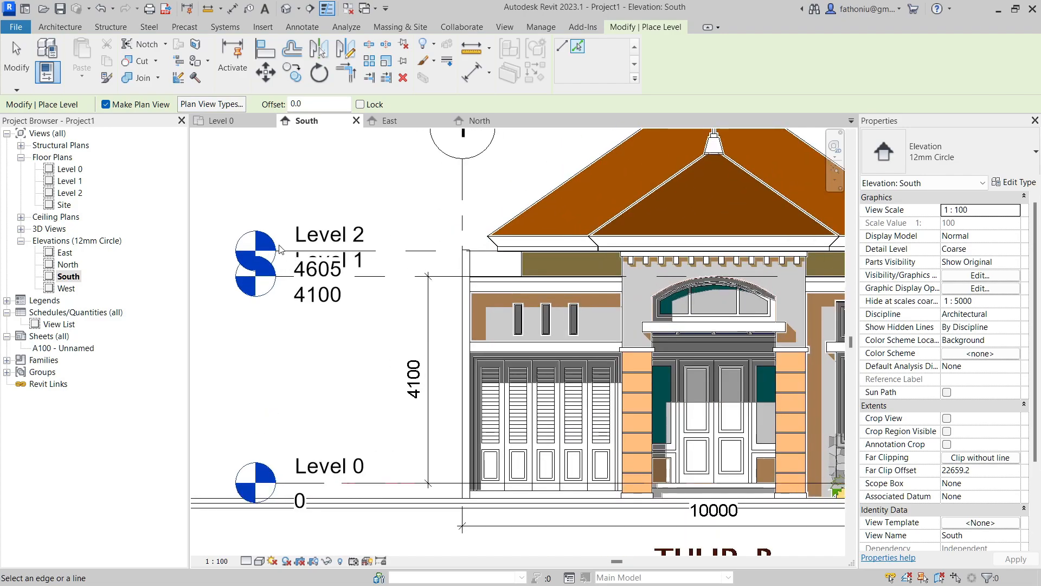
key(Escape)
click(297, 256)
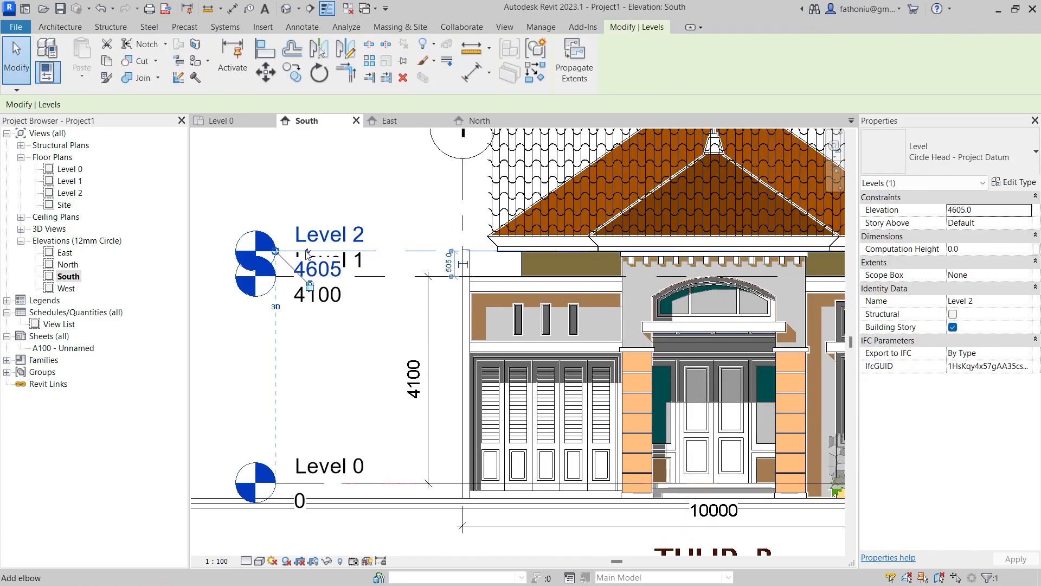
click(307, 254)
scroll(328, 292, up, 5)
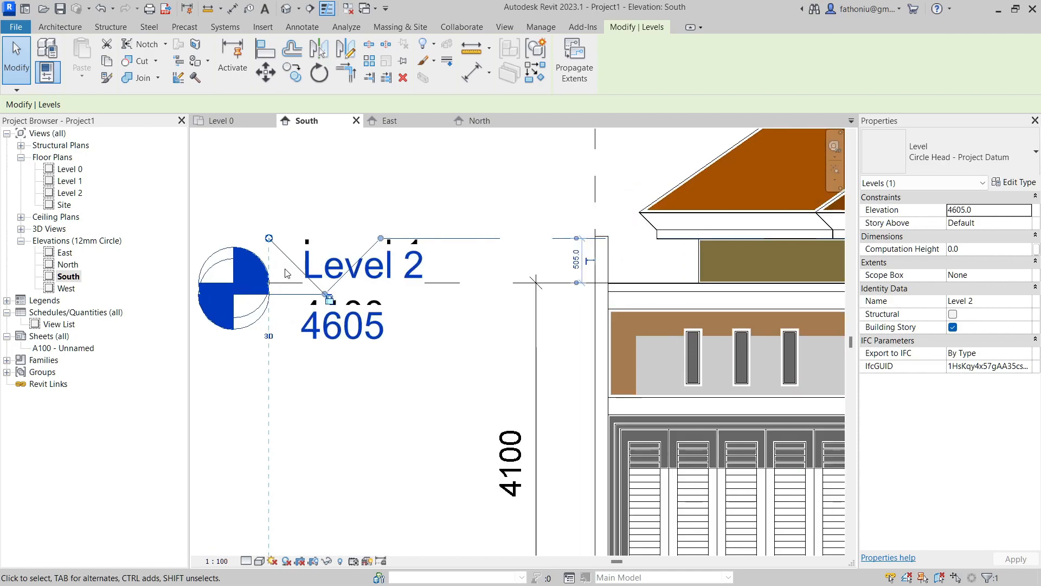
drag(341, 294, 340, 136)
scroll(399, 343, down, 3)
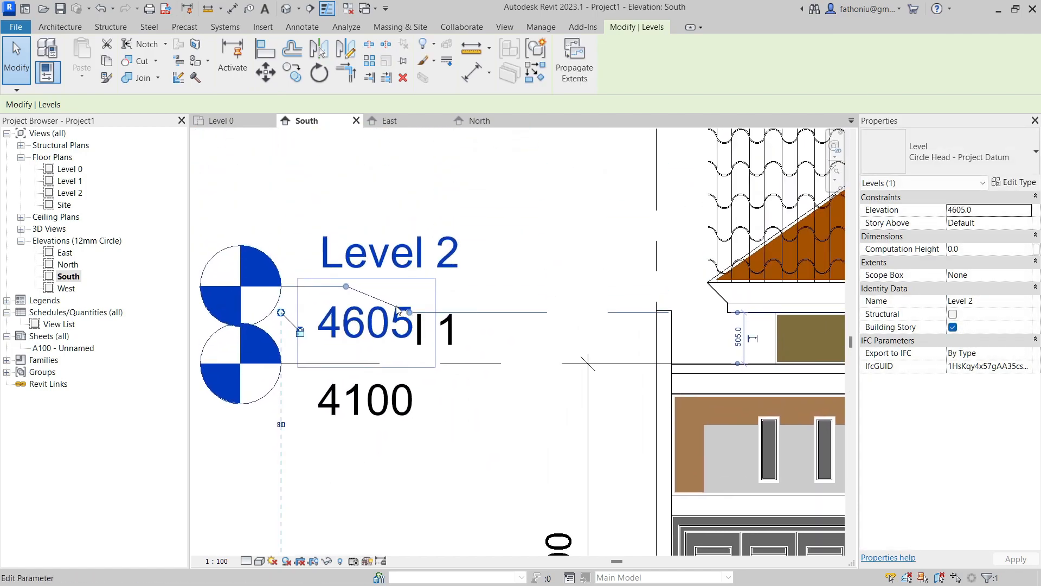
scroll(399, 343, down, 2)
click(428, 412)
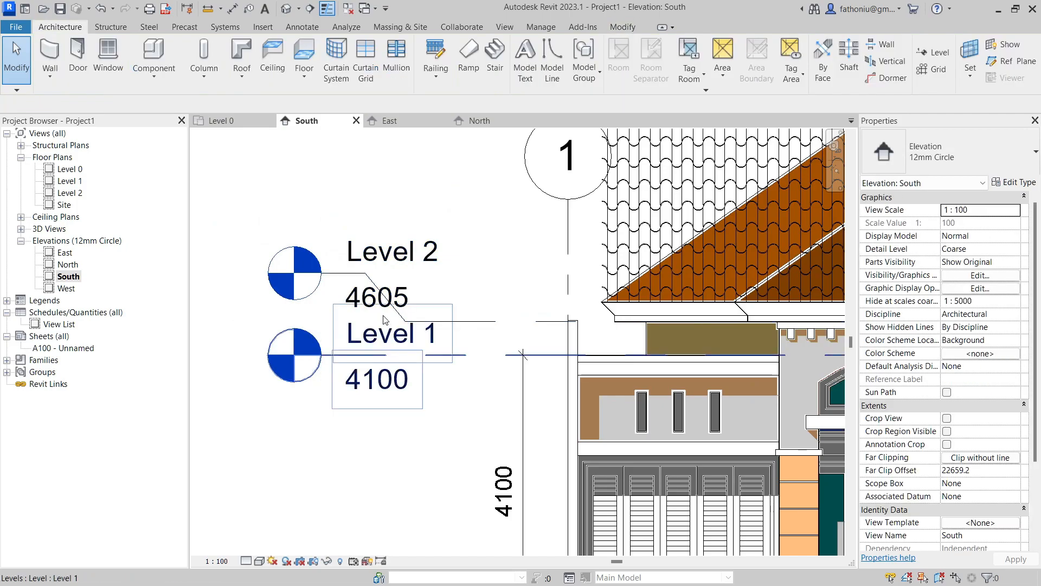
- Dimension the overall height from Level 0 to the roof peak, outside the window height dimensions
scroll(417, 417, down, 4)
middle_drag(548, 391, 324, 312)
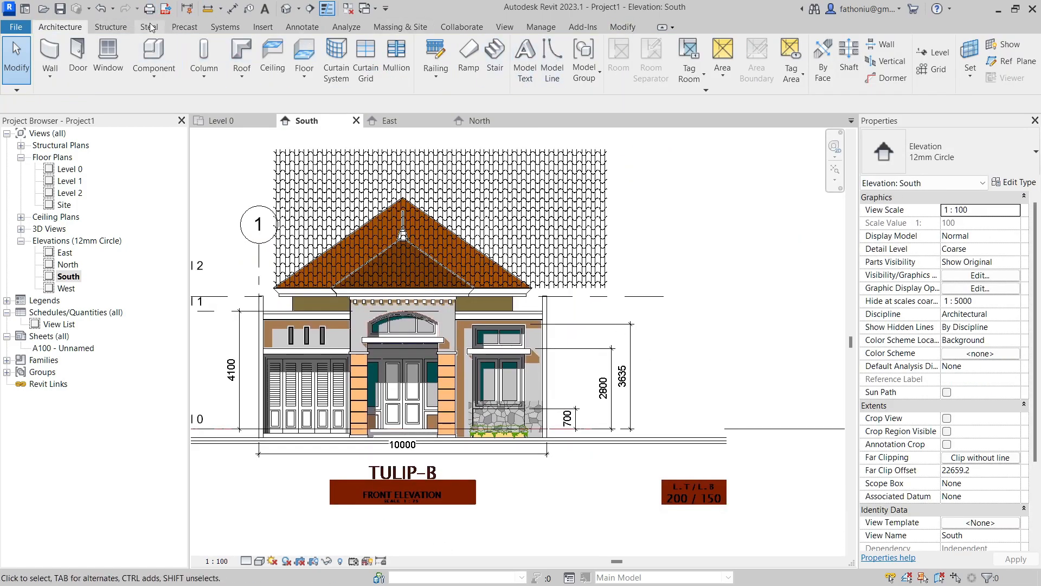
click(313, 31)
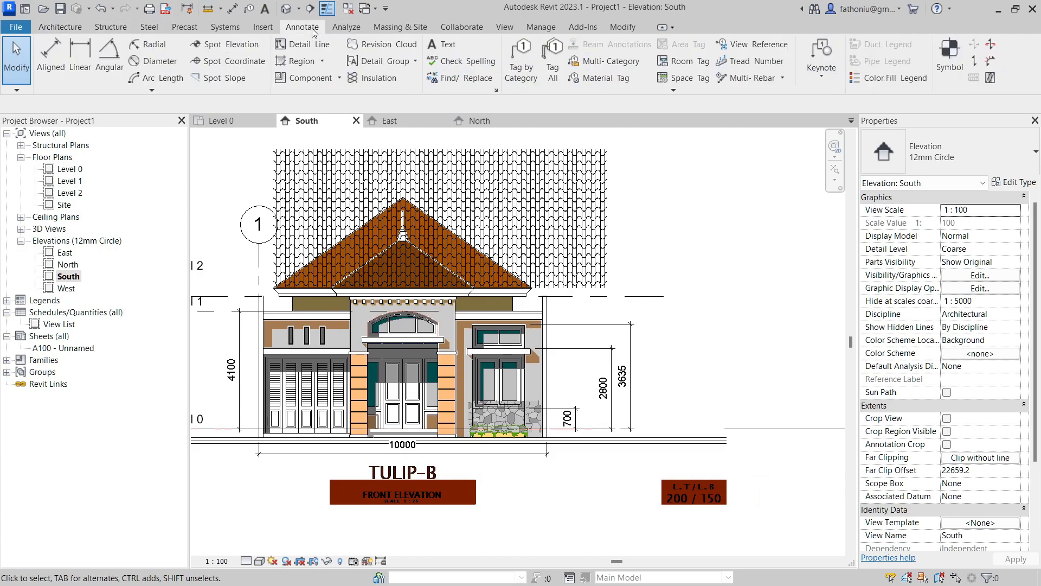
click(54, 51)
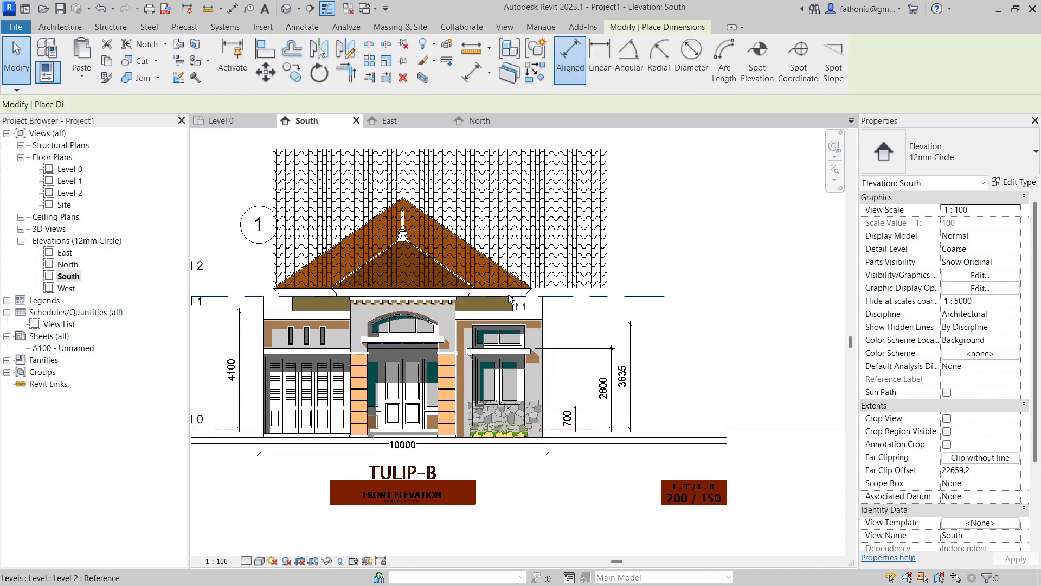
scroll(423, 433, up, 5)
scroll(389, 310, down, 2)
middle_drag(406, 182, 499, 434)
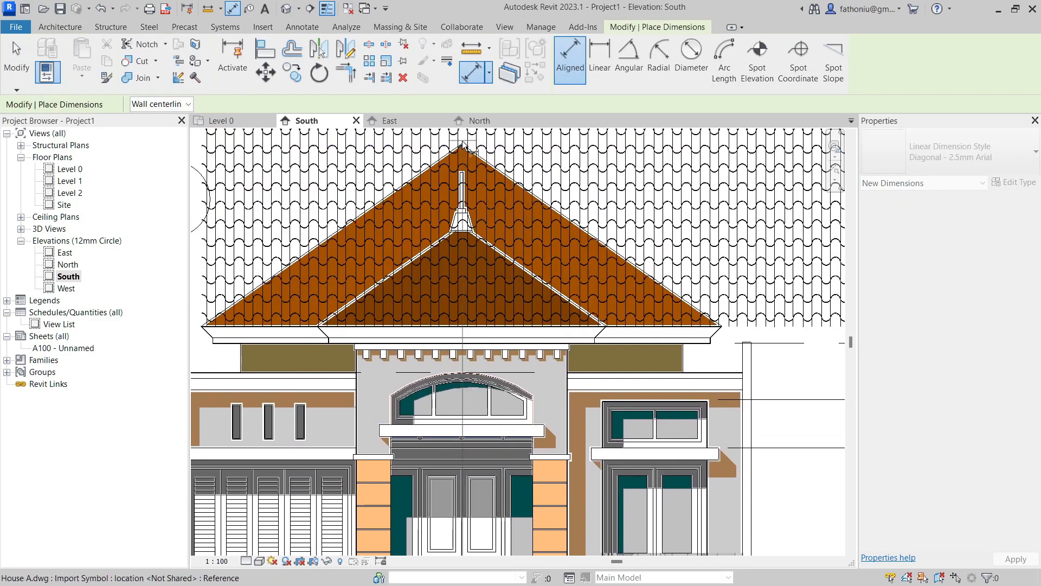
scroll(473, 142, up, 4)
click(463, 148)
scroll(803, 224, down, 4)
middle_drag(751, 383, 338, 355)
click(743, 190)
scroll(744, 191, down, 2)
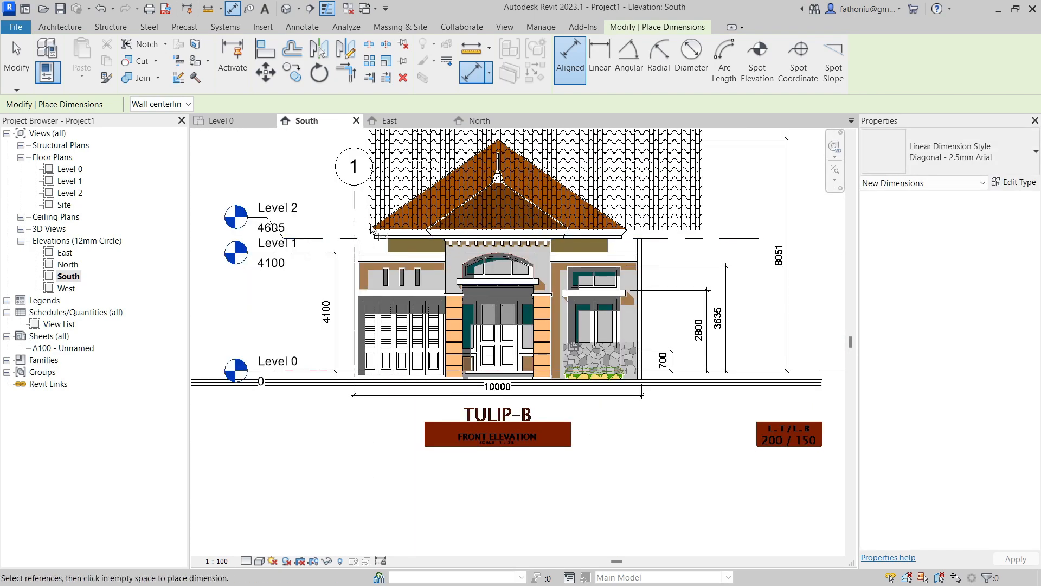
- In the Level 0 floor plan, extend grids 2 and 3 down past the plan's lower dimension lines, level with grid 1's line
key(Escape)
key(Escape)
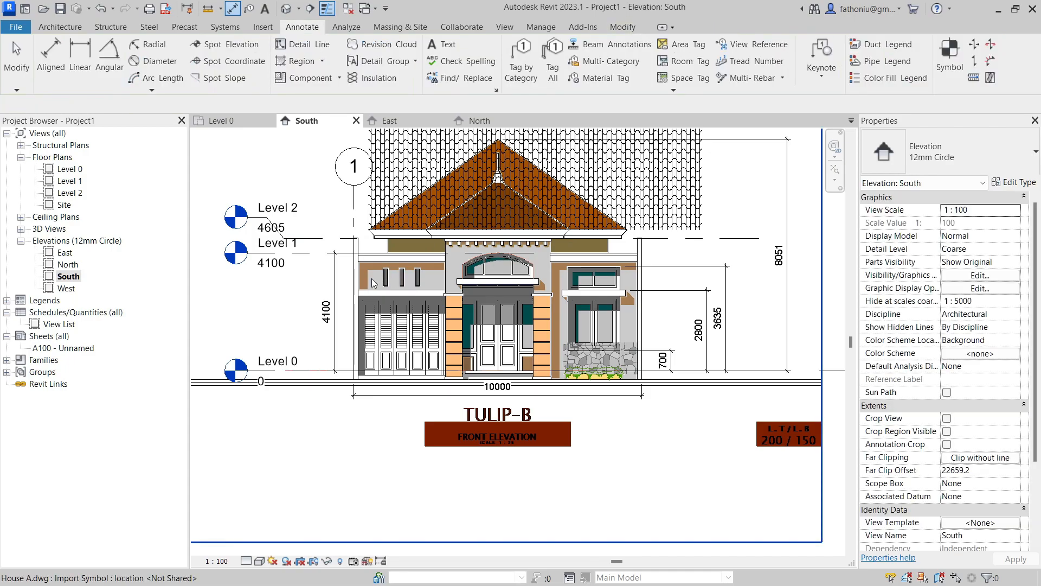
scroll(823, 344, down, 1)
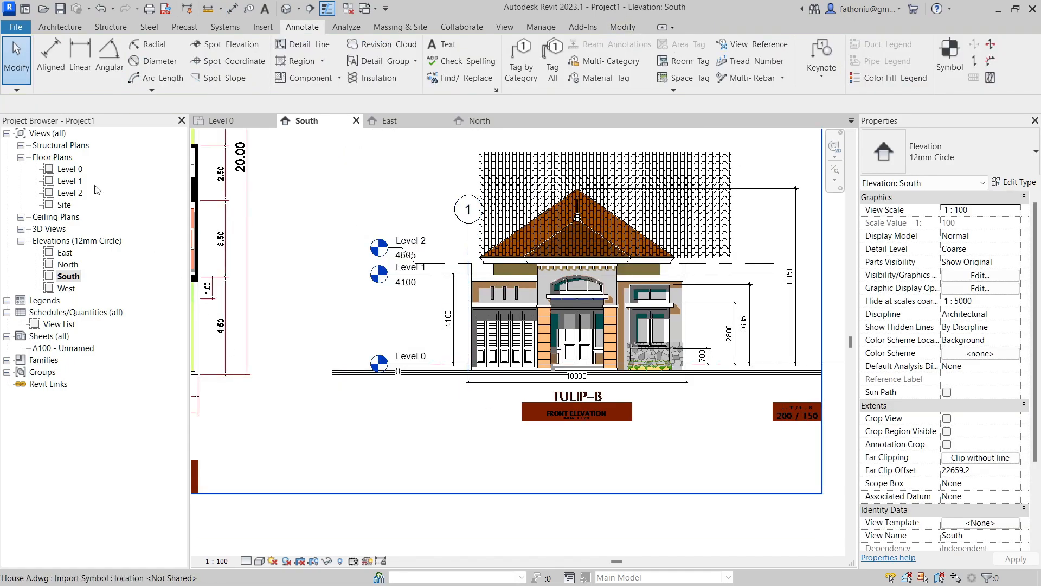
double_click(71, 172)
scroll(433, 315, down, 1)
middle_drag(433, 315, 434, 386)
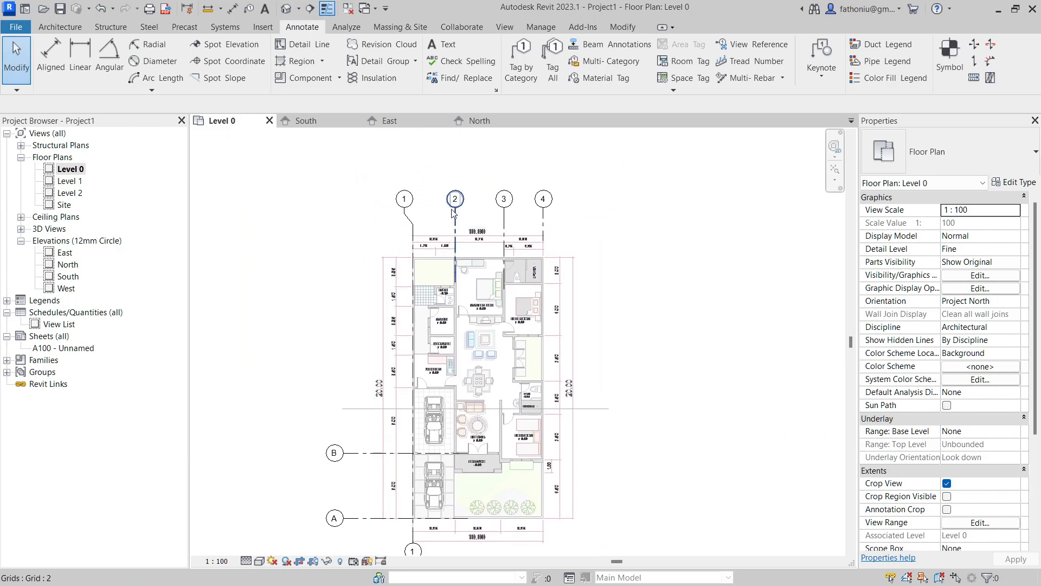
click(599, 379)
middle_drag(302, 325, 293, 250)
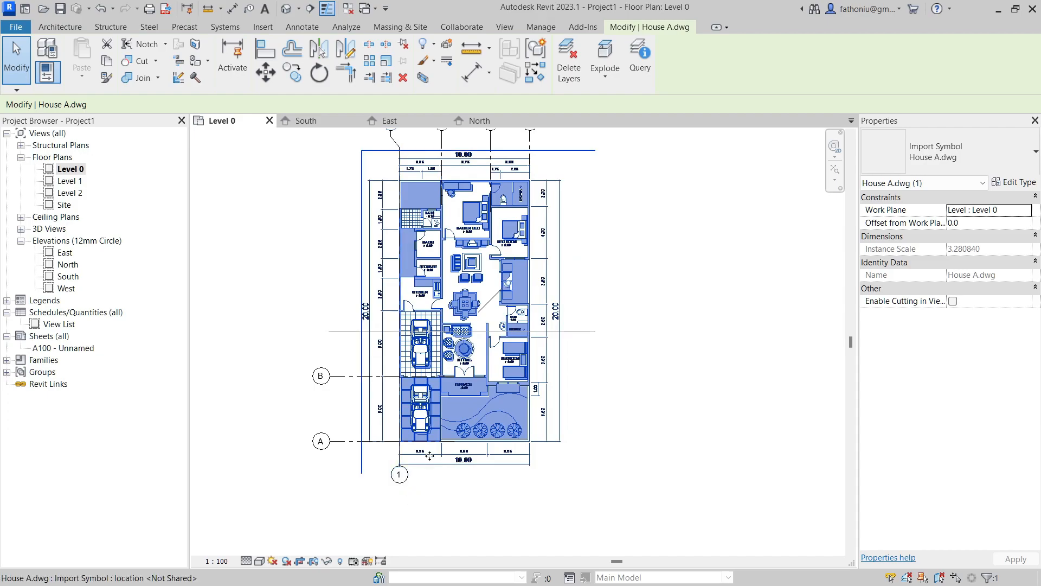
click(442, 143)
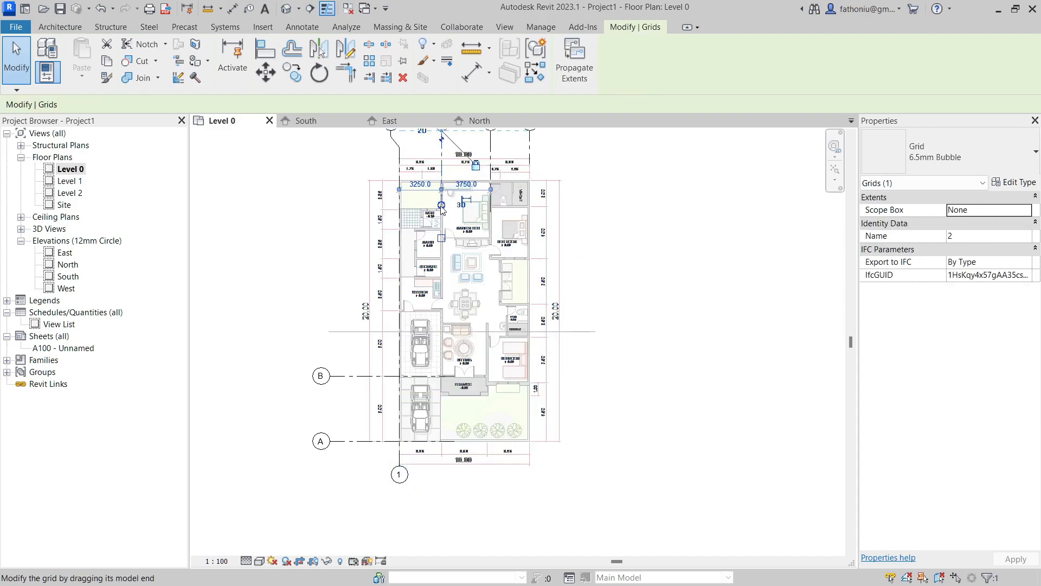
drag(438, 410, 435, 456)
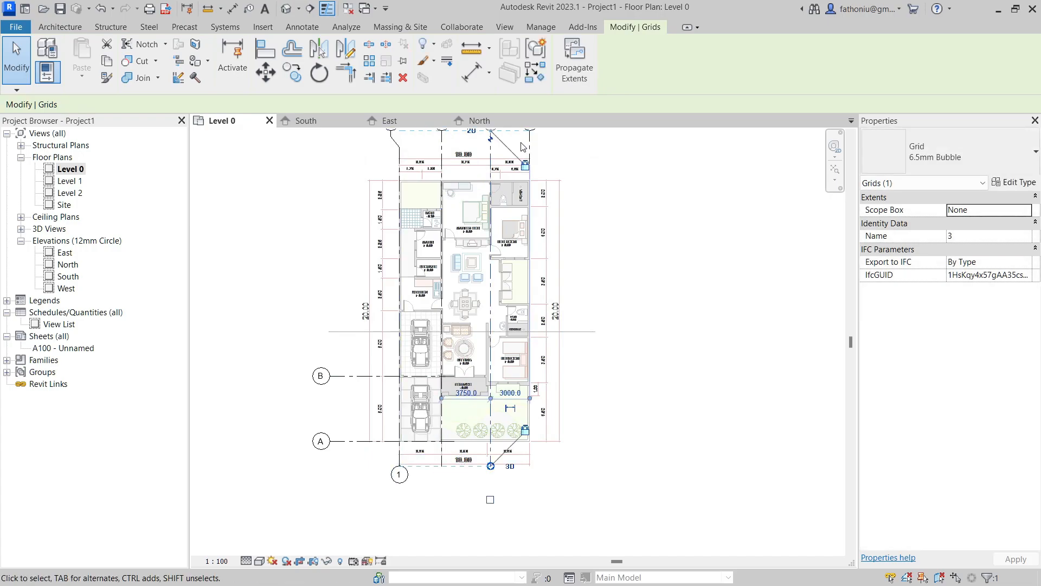
- Extend grid 4 down past the plan's lower dimension lines, aligned with the lower ends of the other numbered grids
click(530, 141)
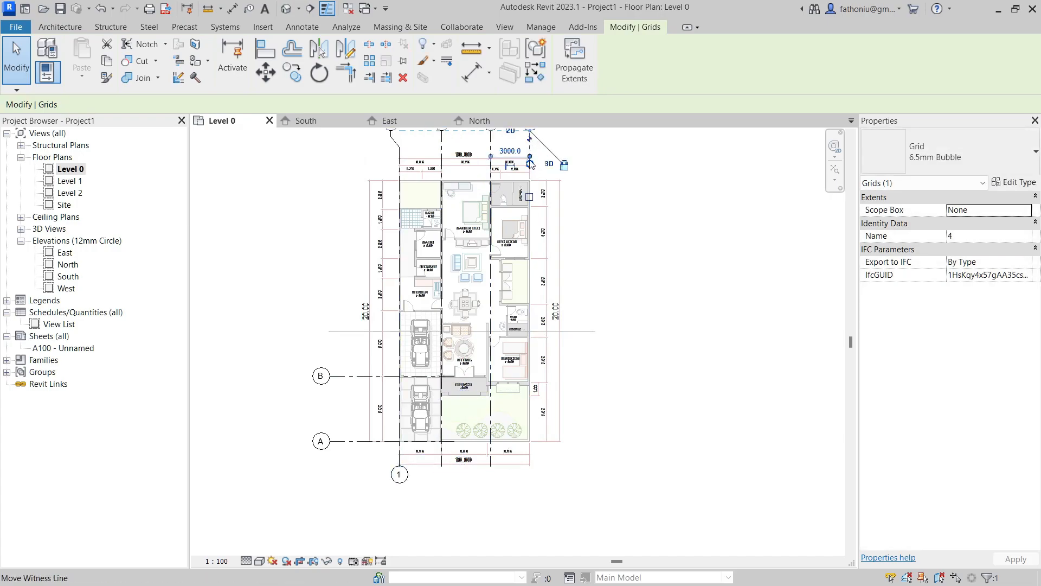
drag(505, 440, 538, 448)
scroll(531, 162, up, 1)
drag(531, 166, 525, 520)
scroll(530, 440, down, 1)
middle_drag(536, 500, 537, 245)
drag(530, 264, 527, 307)
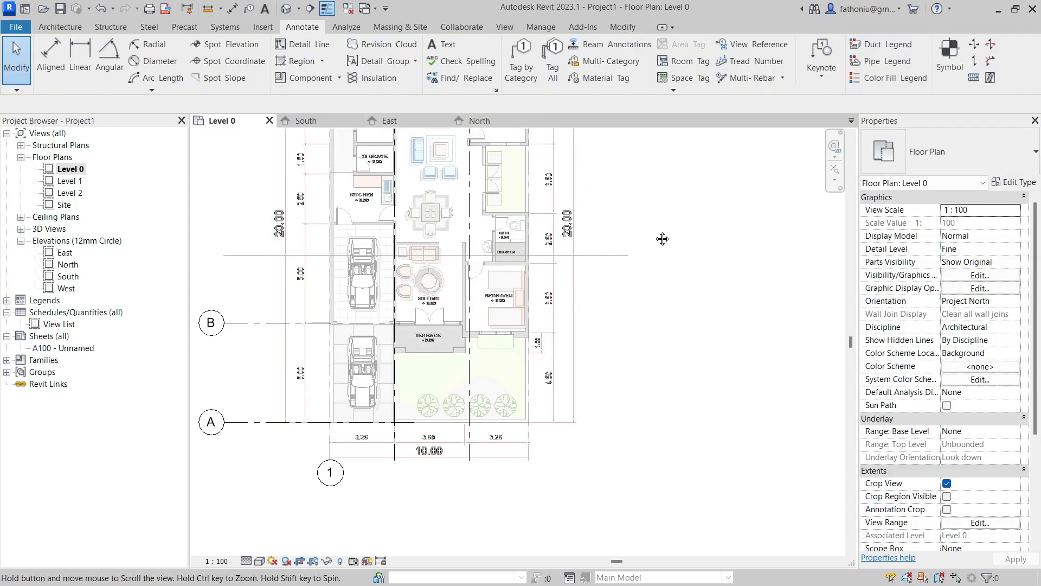
- Examine grids 1 to 4 in the Level 0 floor plan and in the South and North elevations
middle_drag(661, 237, 679, 360)
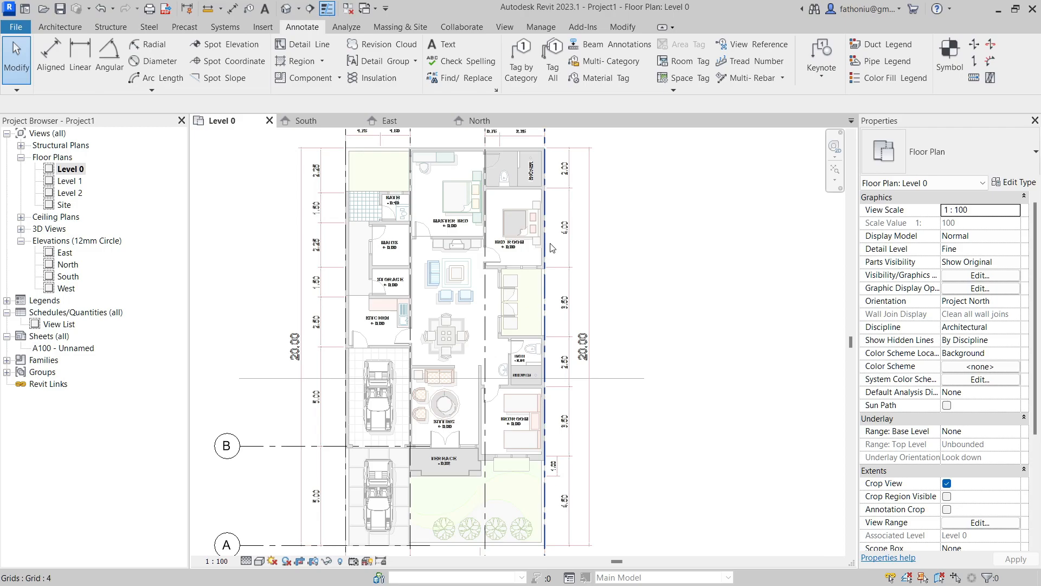
middle_drag(551, 247, 577, 373)
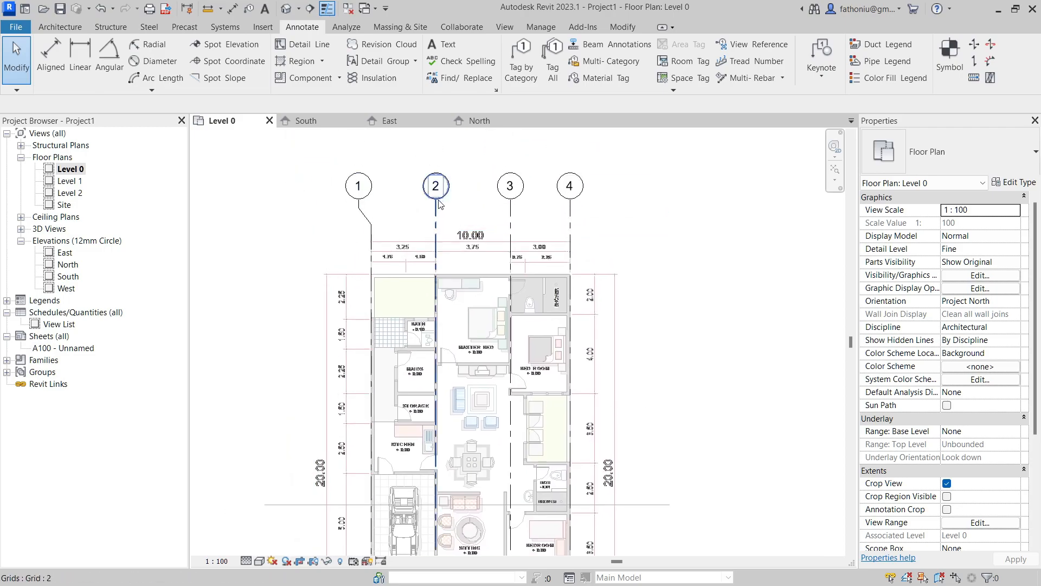
scroll(724, 307, down, 2)
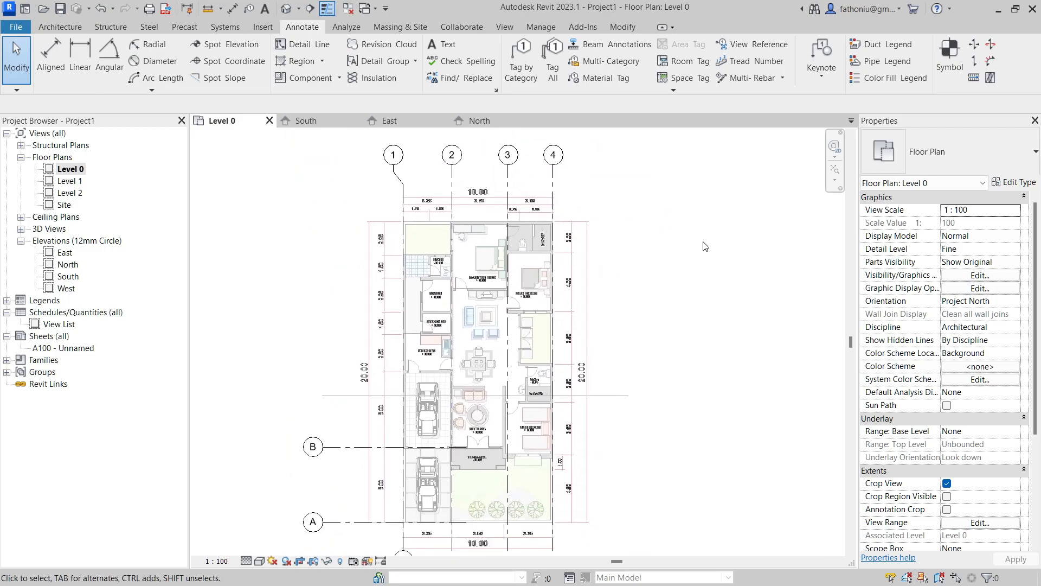
middle_drag(641, 344, 634, 278)
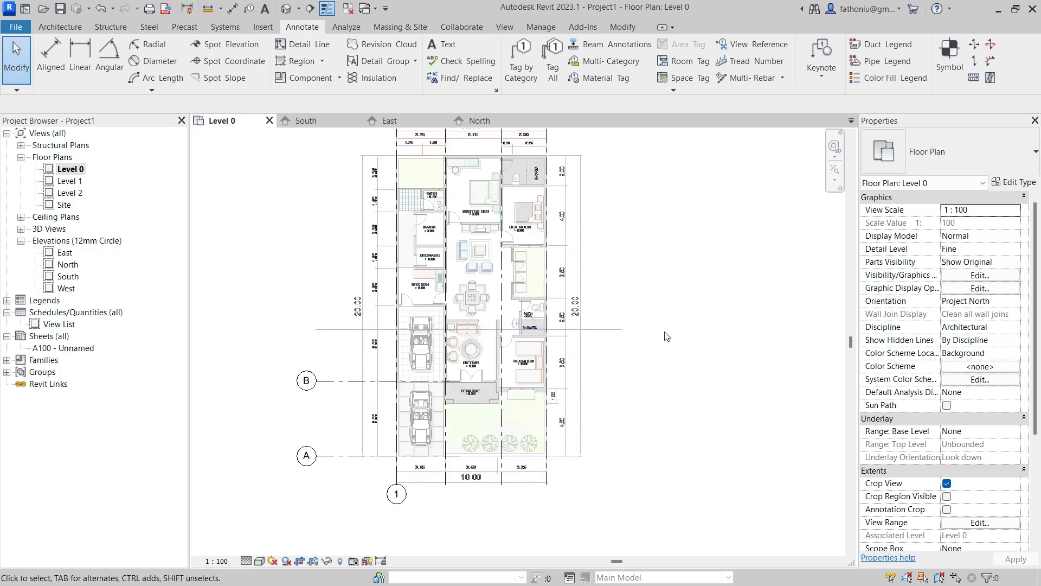
middle_drag(633, 410, 650, 386)
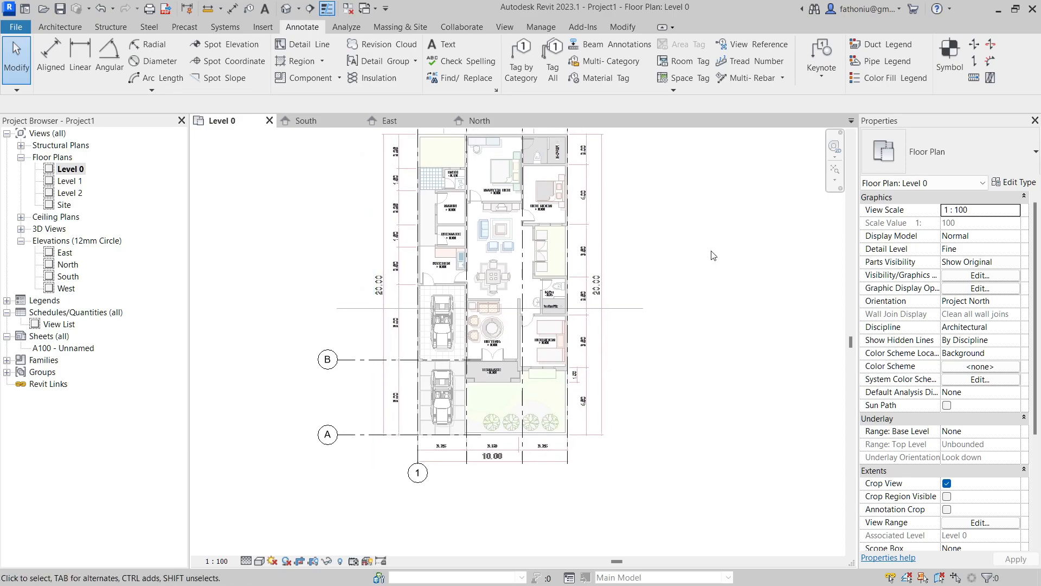
double_click(67, 276)
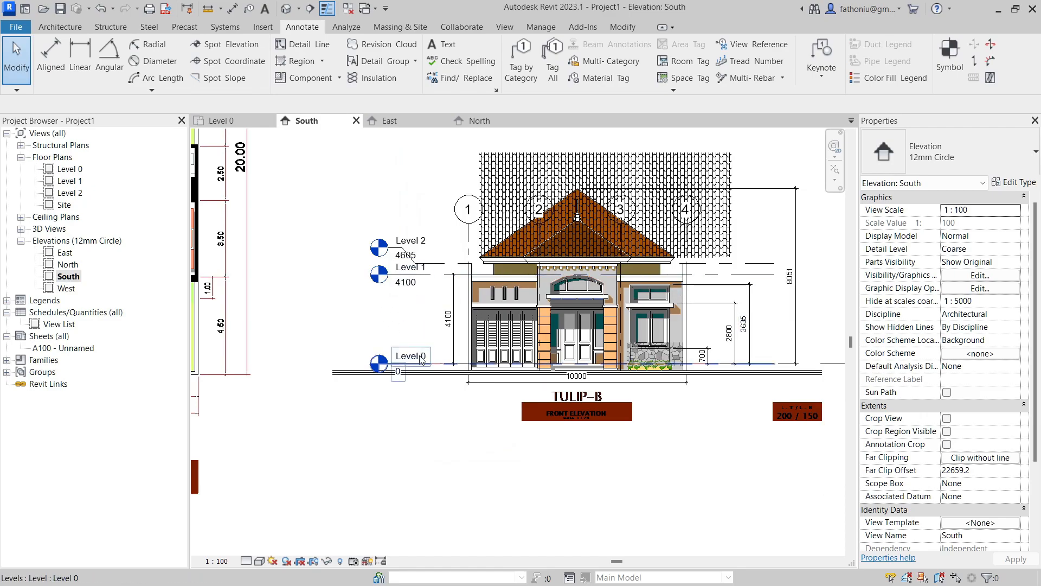
double_click(66, 266)
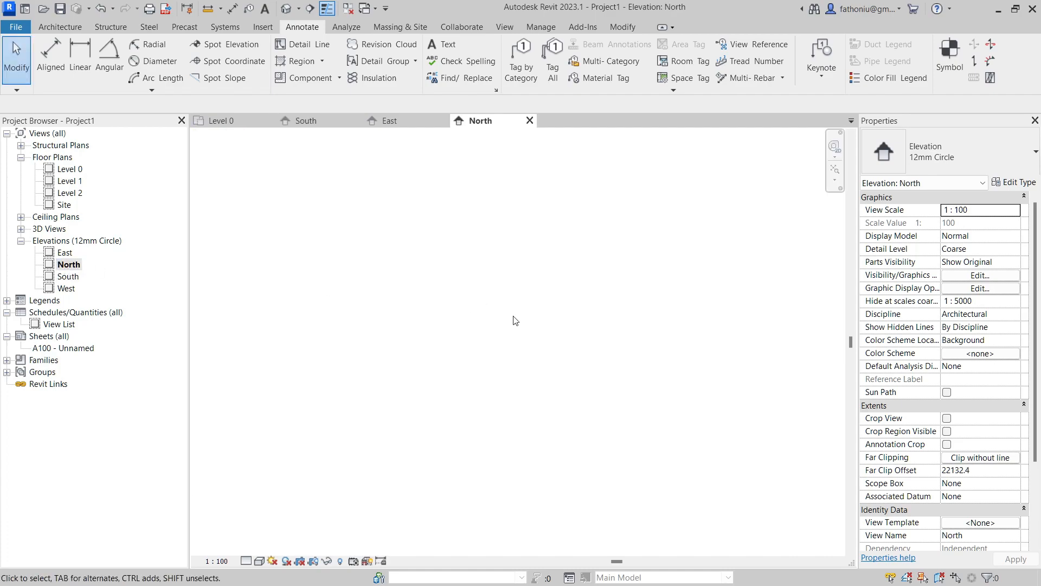
scroll(553, 219, up, 3)
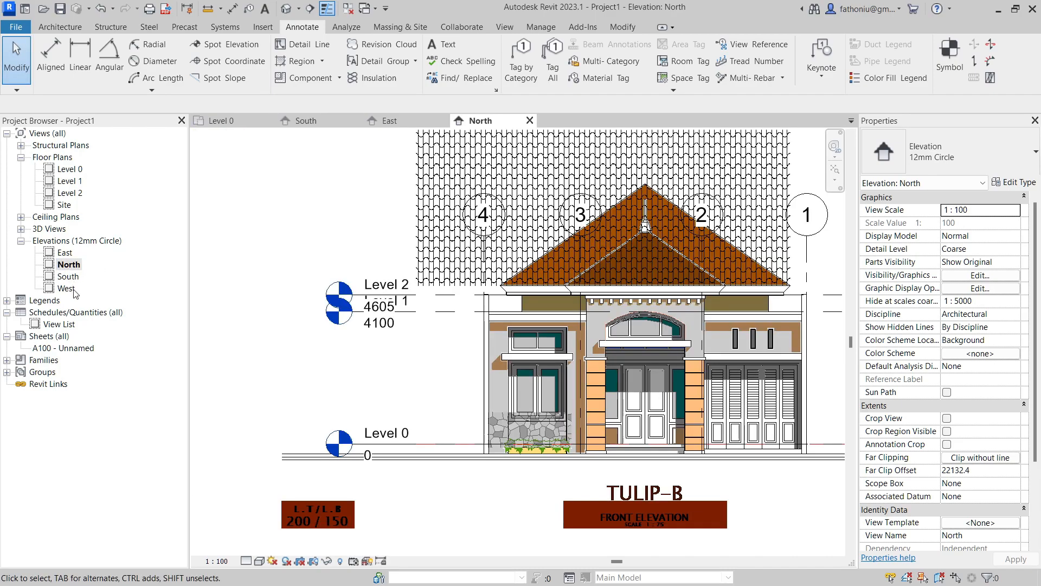
- In the West elevation, extend the level lines at their head end well past grid B and the vertical imported drawing
double_click(66, 288)
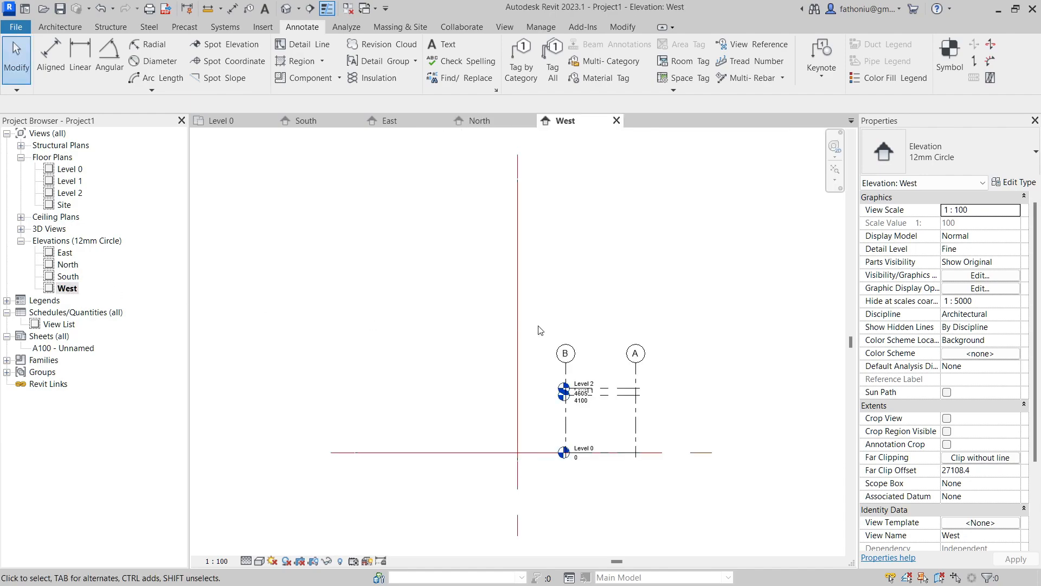
scroll(584, 391, up, 3)
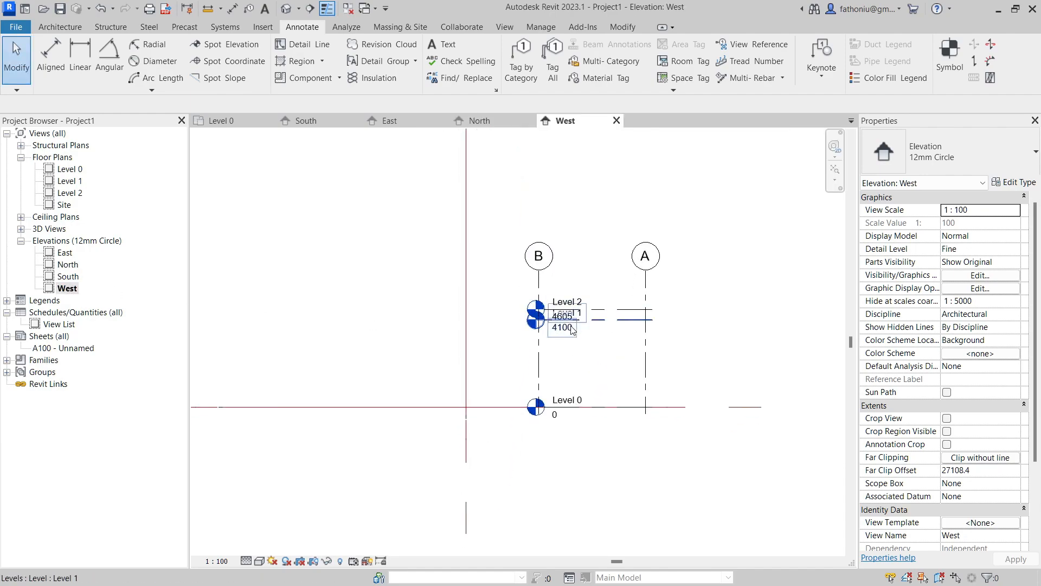
scroll(577, 341, up, 2)
click(641, 301)
scroll(650, 354, down, 3)
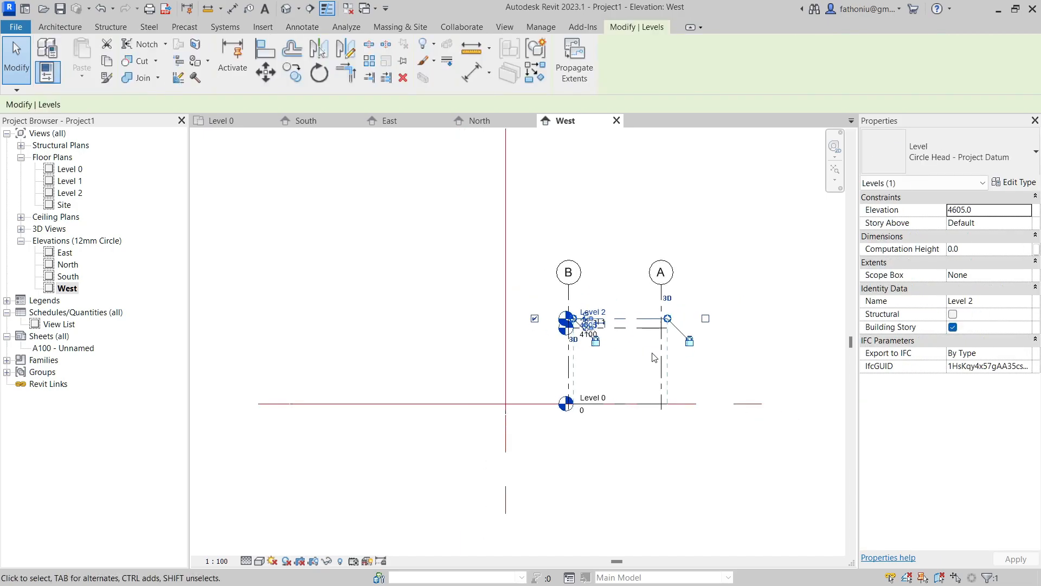
drag(574, 318, 234, 312)
scroll(629, 309, down, 3)
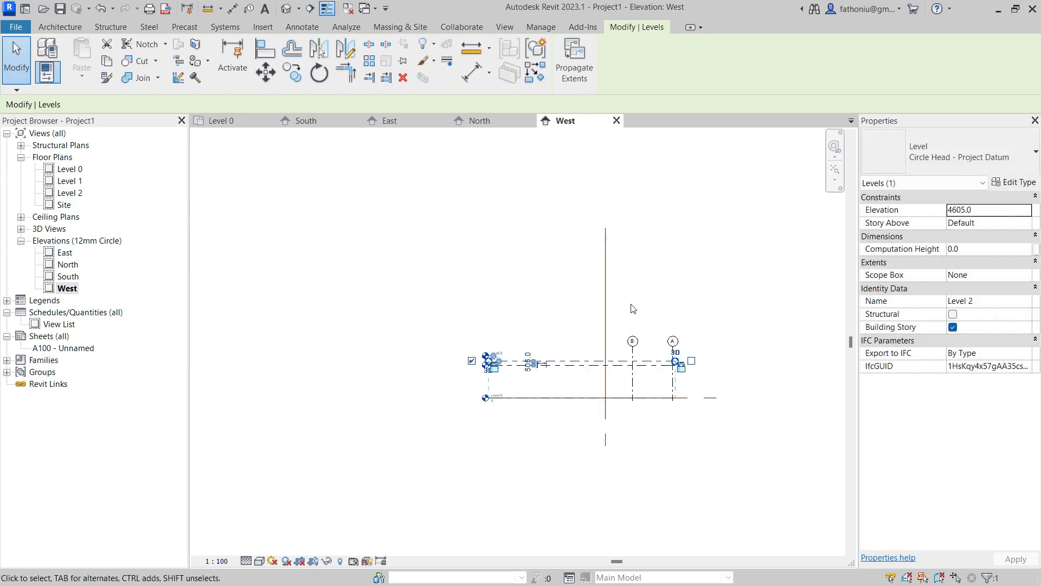
- Hide the vertical House A.dwg import, seen edge-on and hosted on Level 1, in the West elevation
click(608, 290)
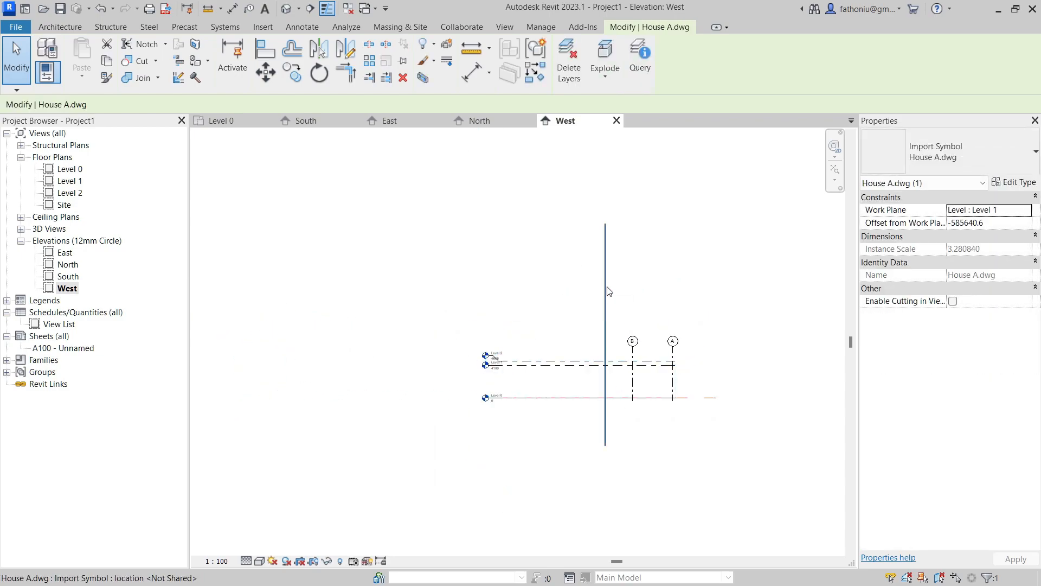
right_click(604, 287)
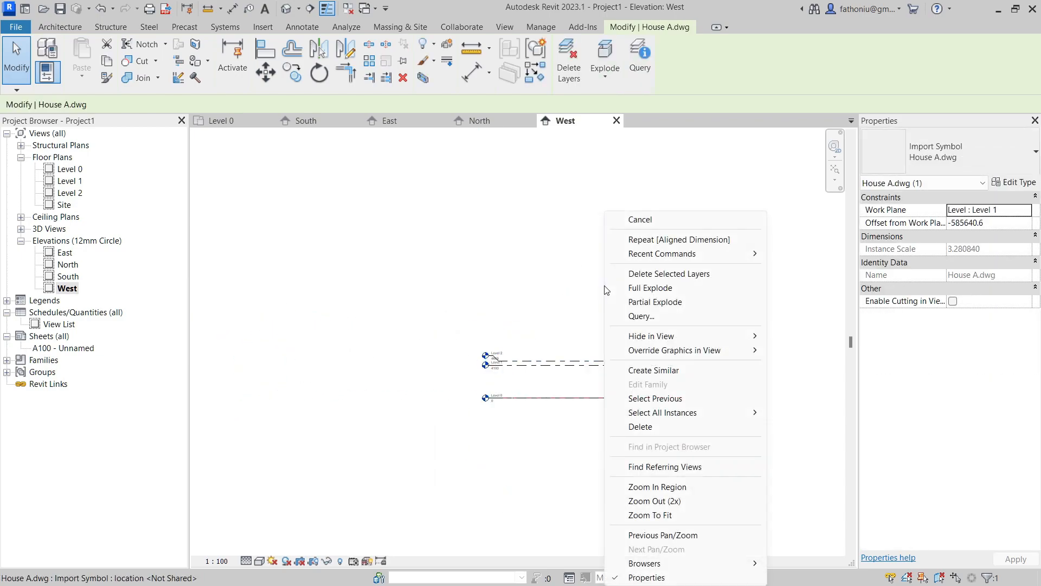
mouse_move(668, 338)
click(804, 336)
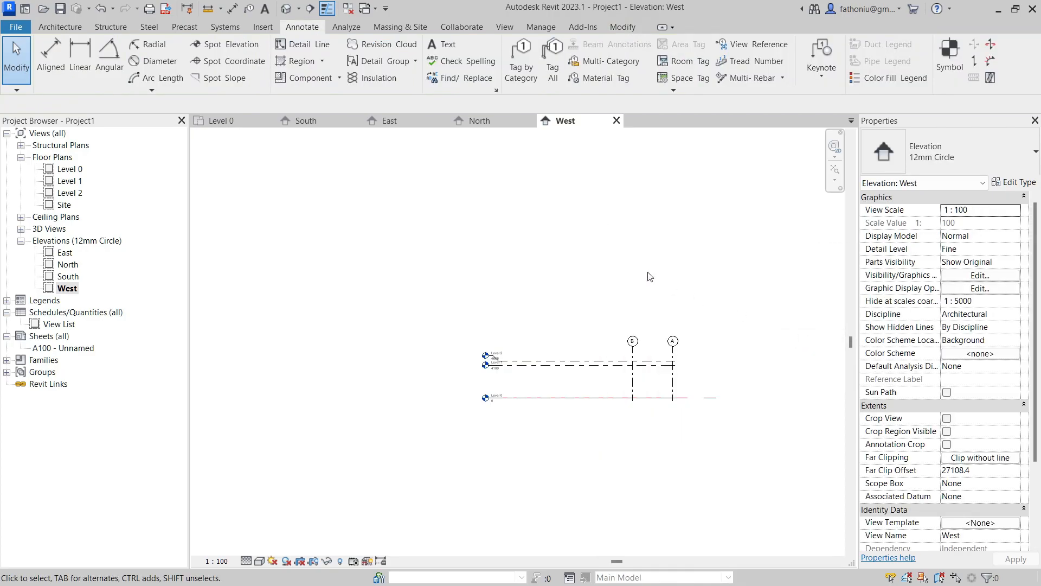
- Reveal the hidden elements in the West elevation to inspect the hidden House A.dwg import, and return to the normal display
scroll(584, 456, up, 2)
middle_drag(584, 451, 539, 428)
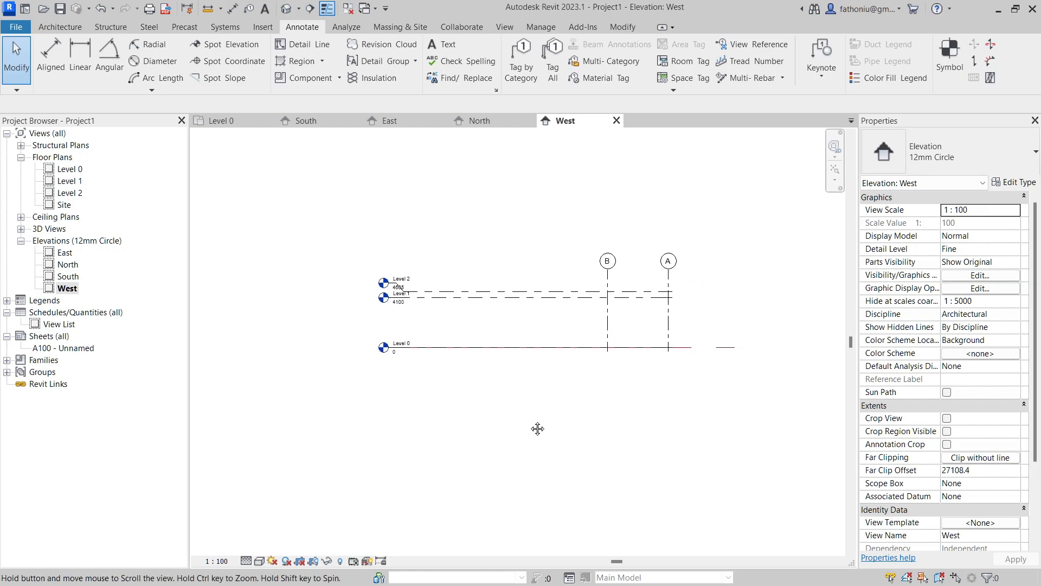
scroll(561, 388, down, 1)
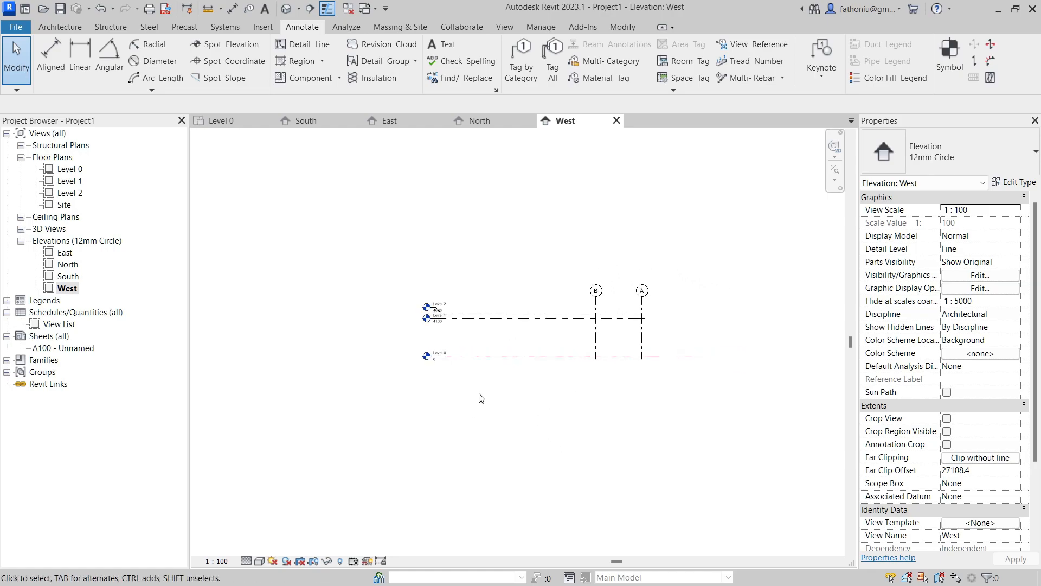
middle_drag(485, 393, 429, 451)
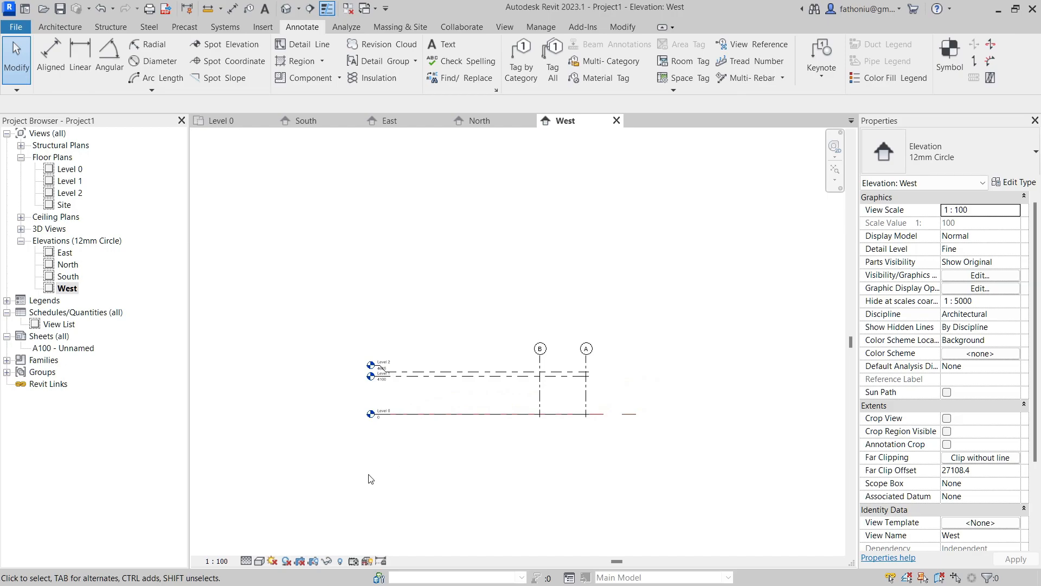
click(340, 560)
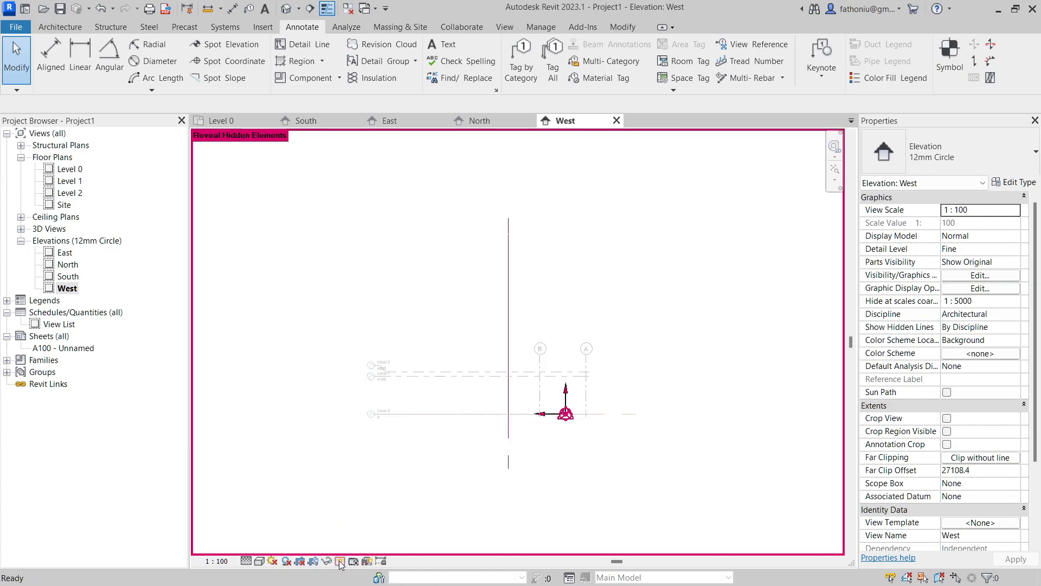
right_click(510, 313)
mouse_move(552, 337)
click(354, 268)
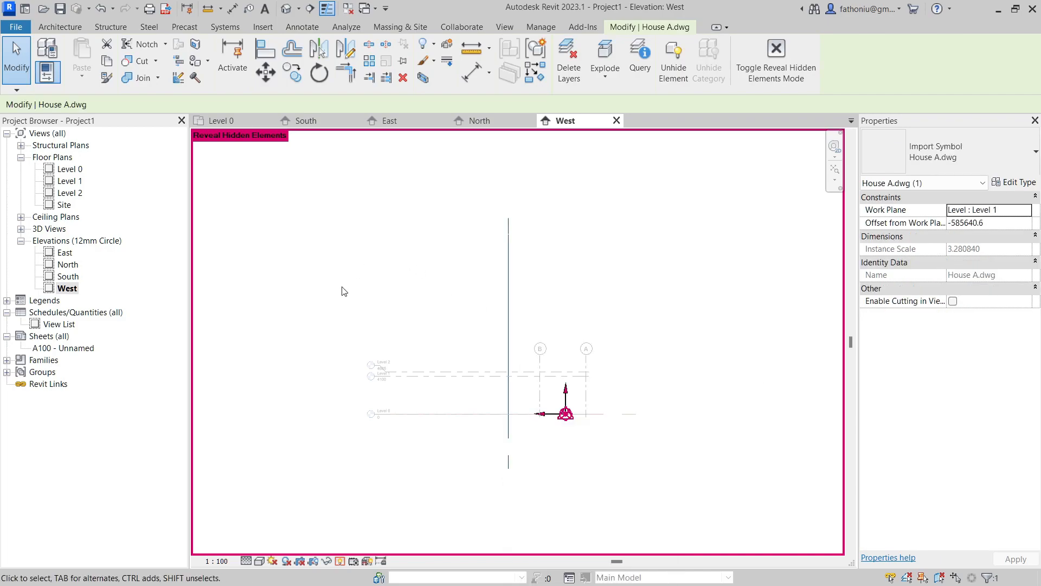
click(340, 561)
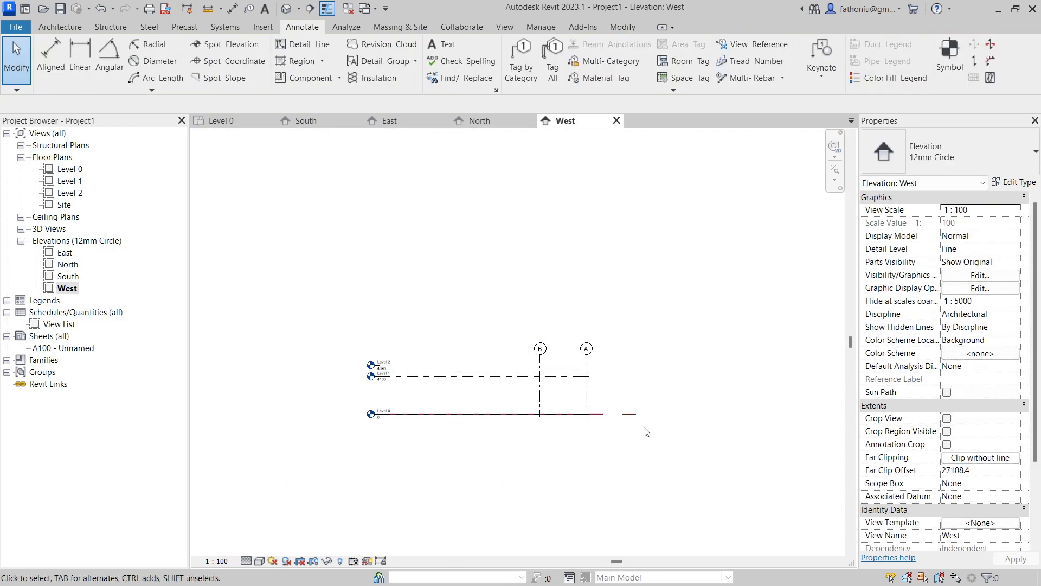
- Hide the horizontal House A.dwg import lying along Level 0 in the West elevation
scroll(630, 427, up, 2)
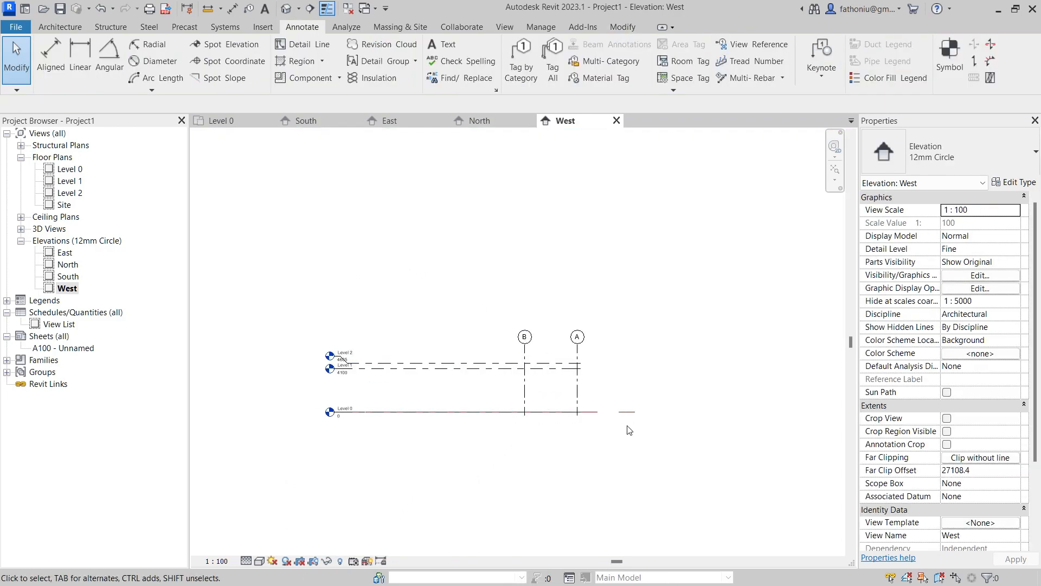
click(591, 413)
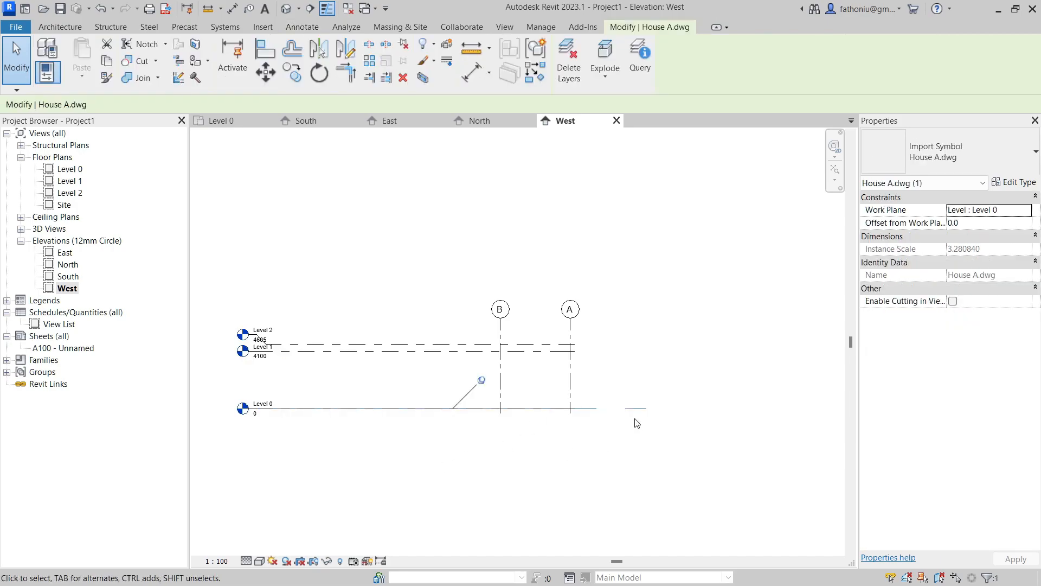
right_click(590, 410)
mouse_move(683, 159)
click(778, 161)
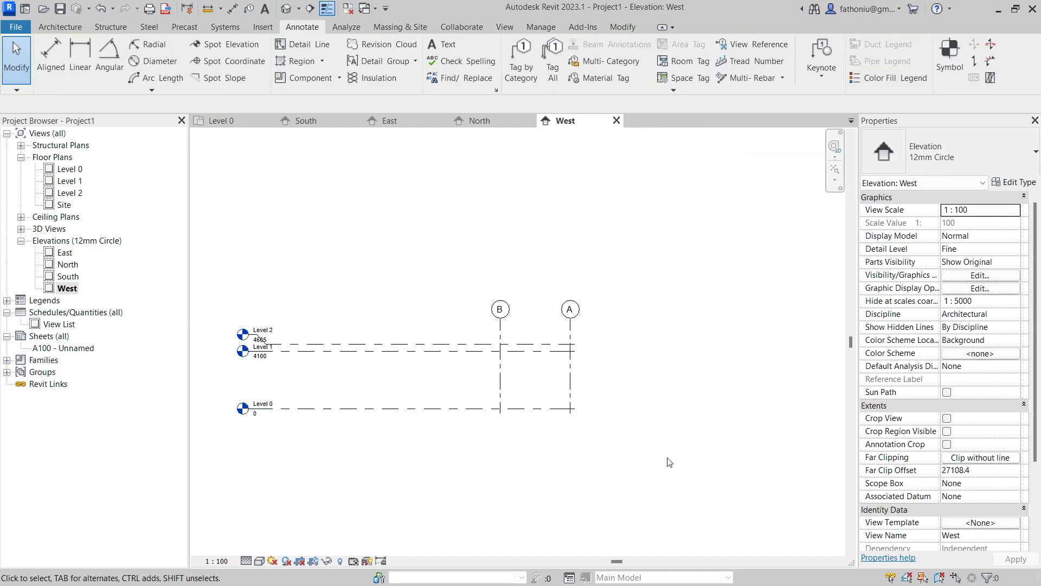
- Return to the Level 0 floor plan
double_click(70, 168)
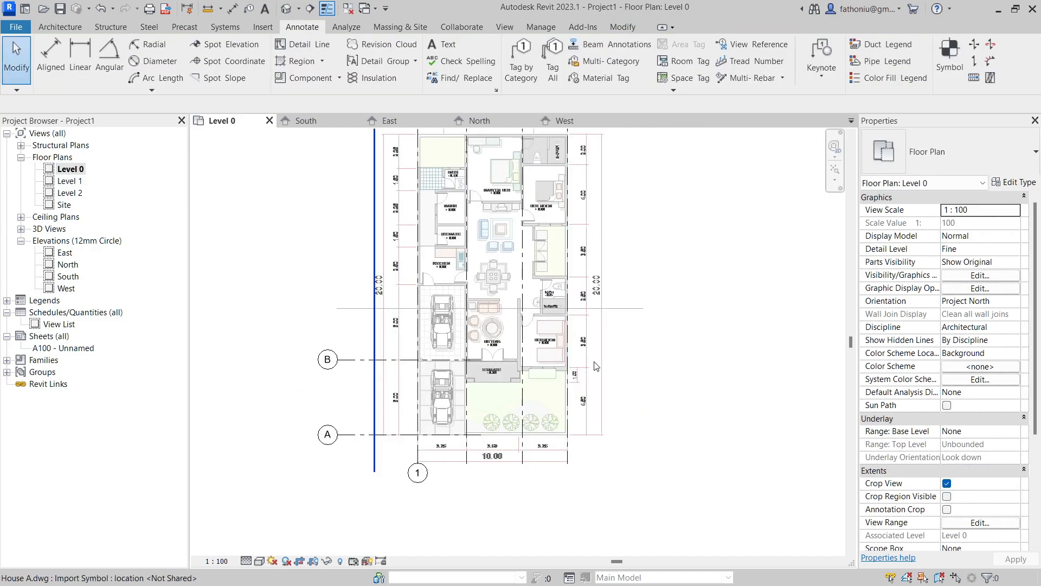
scroll(601, 381, down, 3)
scroll(731, 370, up, 2)
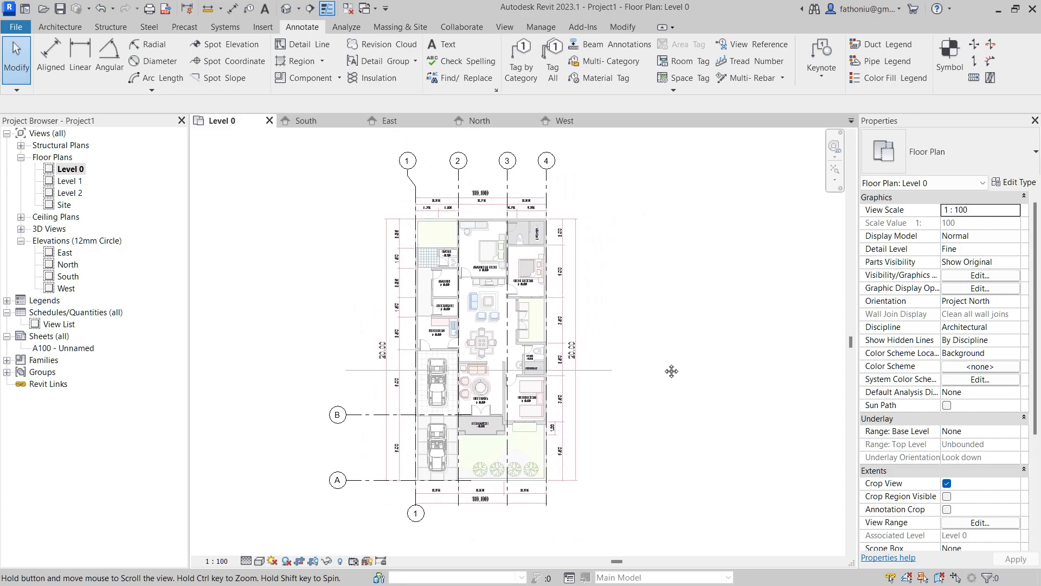